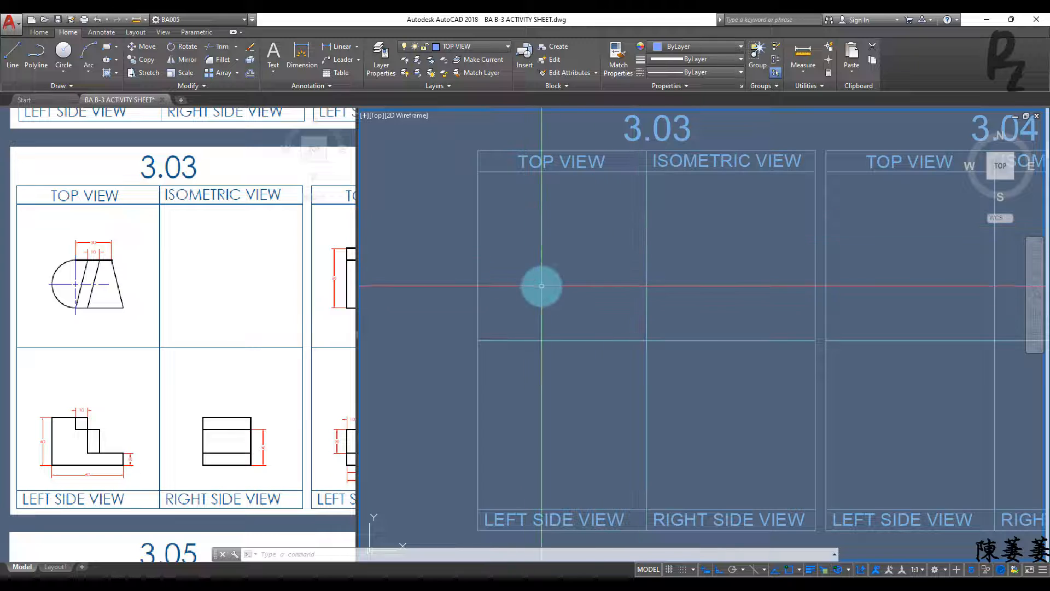
Step: Draw the top view's trapezoid outline with a 30 upper edge, 40 vertical edge, 40 lower edge and a slanted closing line
scroll(546, 282, "up", 3)
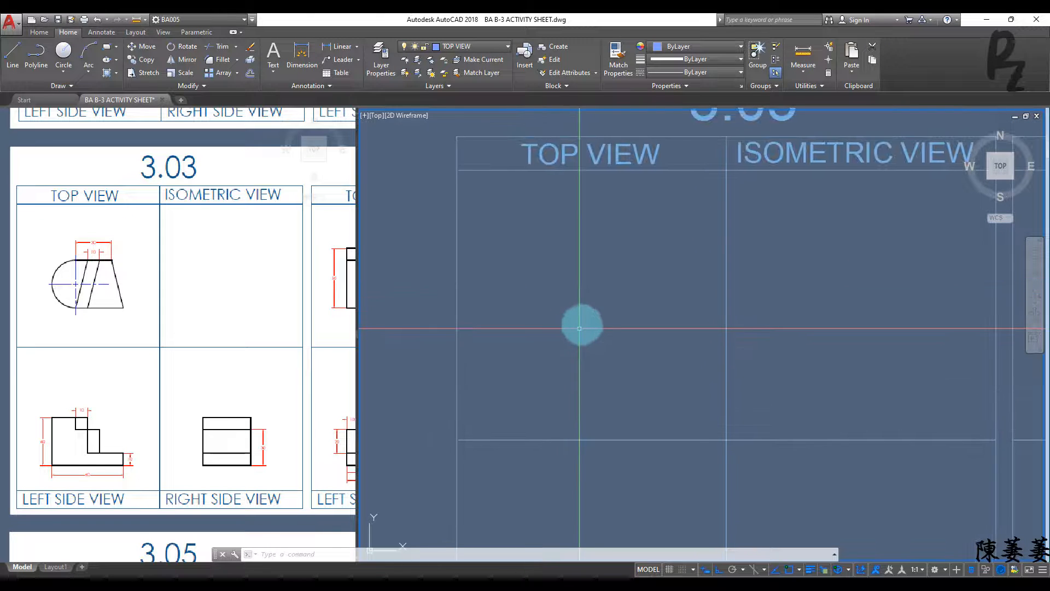
type("l")
key("Return")
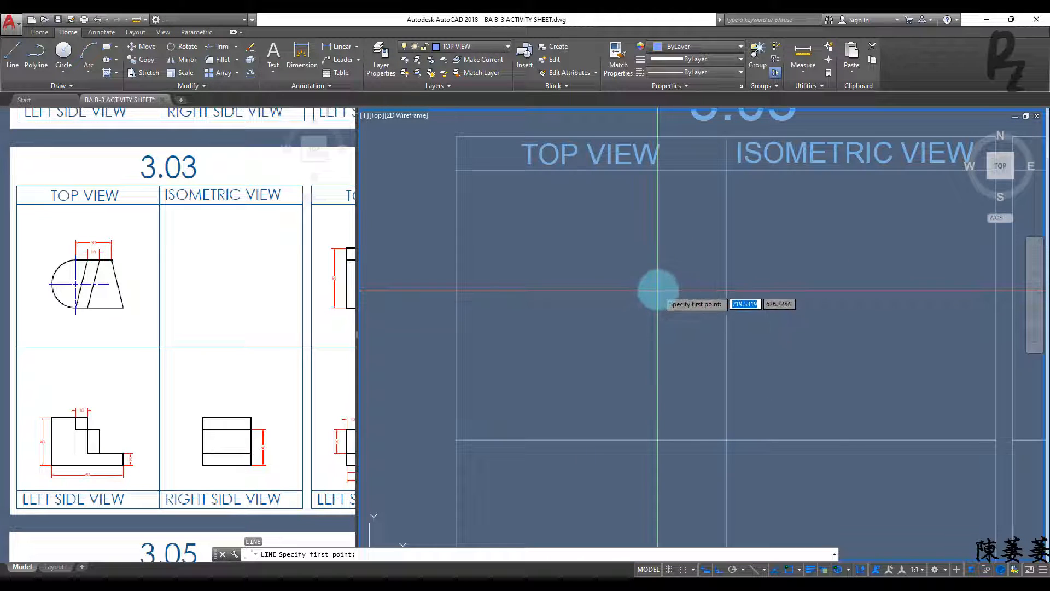
left_click(623, 297)
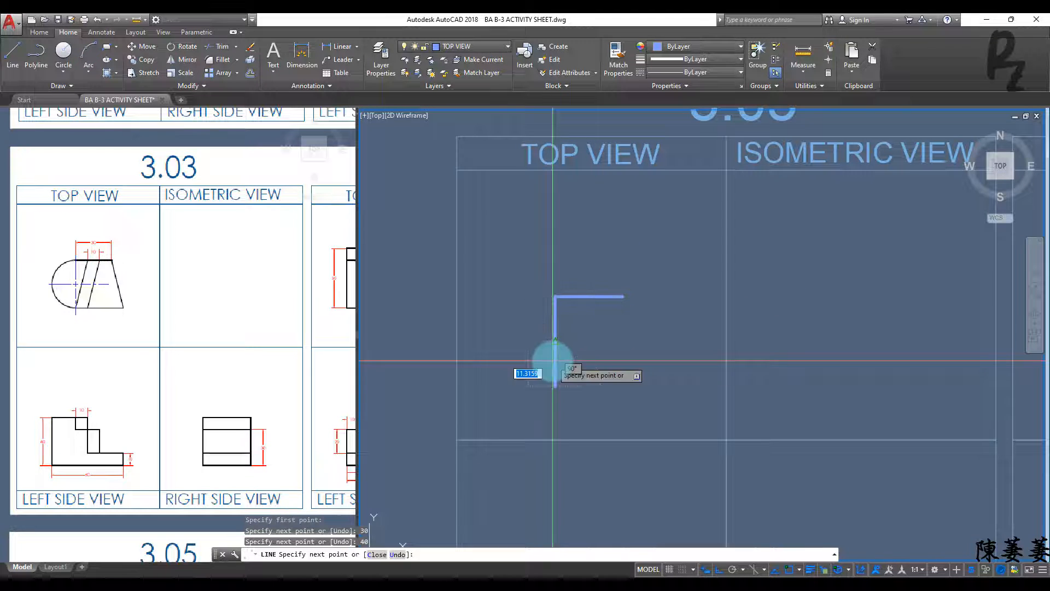
scroll(552, 360, "down", 2)
scroll(634, 369, "up", 2)
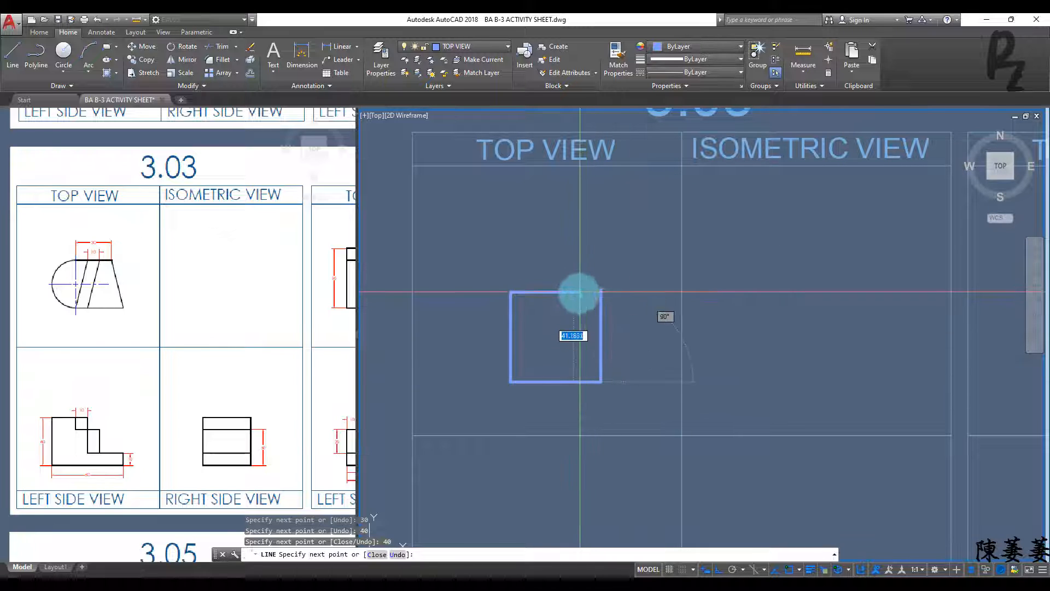
left_click(577, 293)
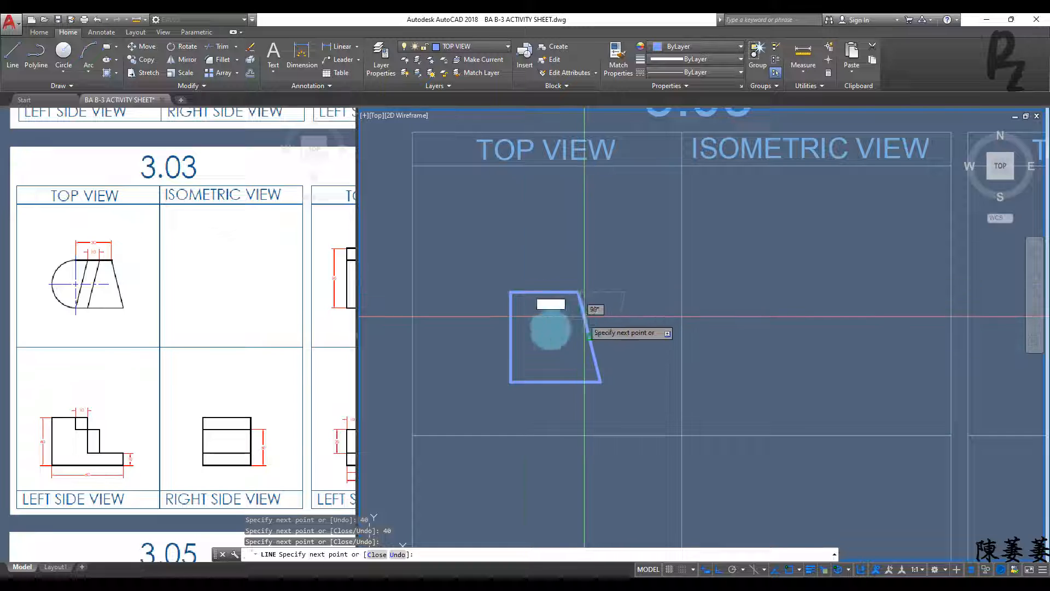
key("Return")
Step: Draw a circle of radius 20 centred on the midpoint of the trapezoid's vertical edge, reaching its upper corner
scroll(496, 339, "up", 2)
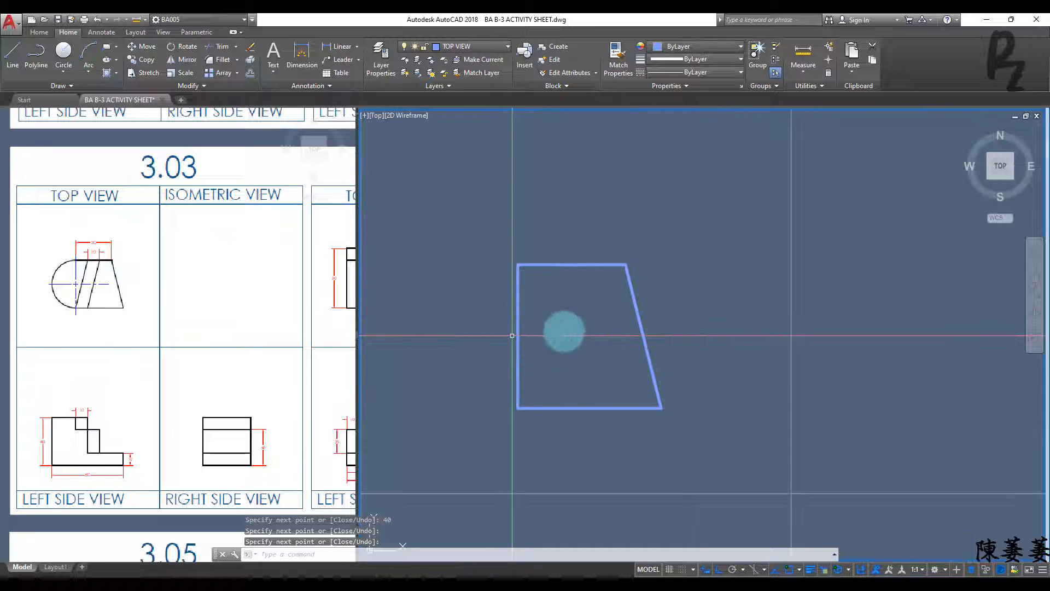
key("c")
key("Return")
left_click(518, 335)
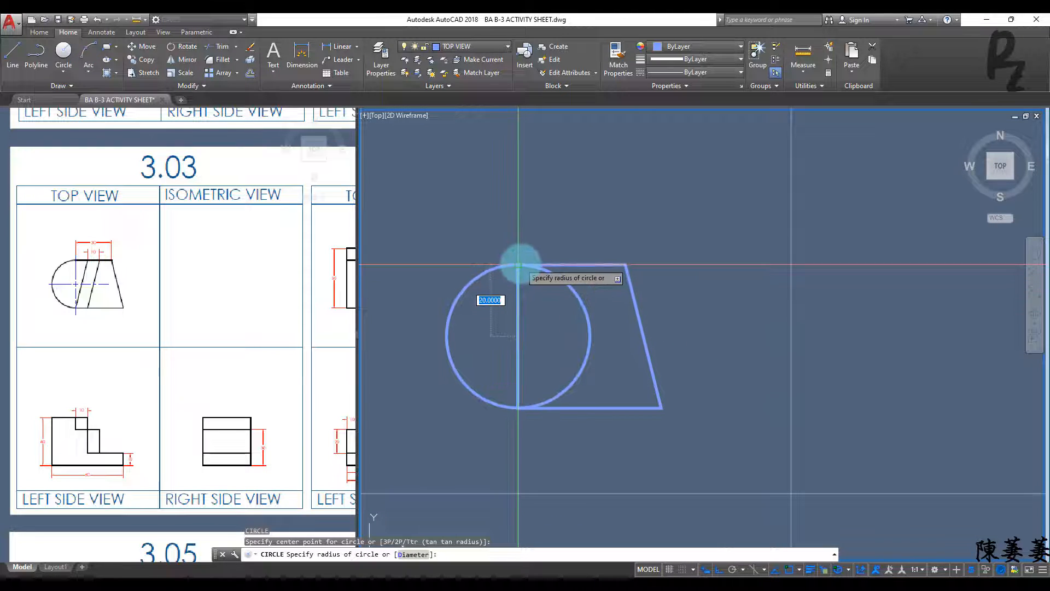
left_click(518, 266)
key("Escape")
key("Escape")
key("Escape")
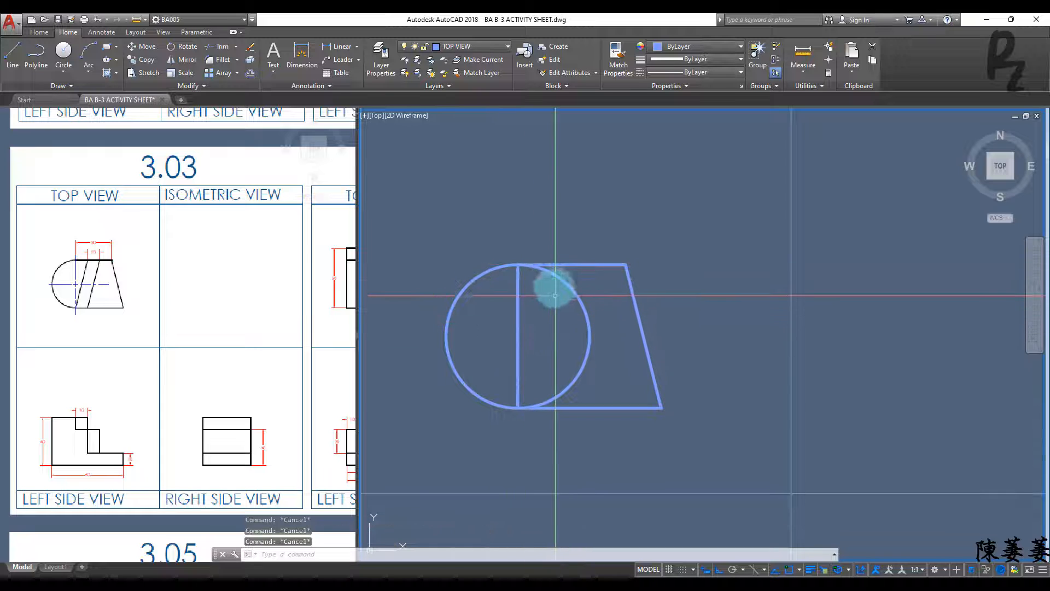
Step: Offset the trapezoid's vertical edge by 10 into the shape, and offset the resulting line by another 10
left_click(528, 307)
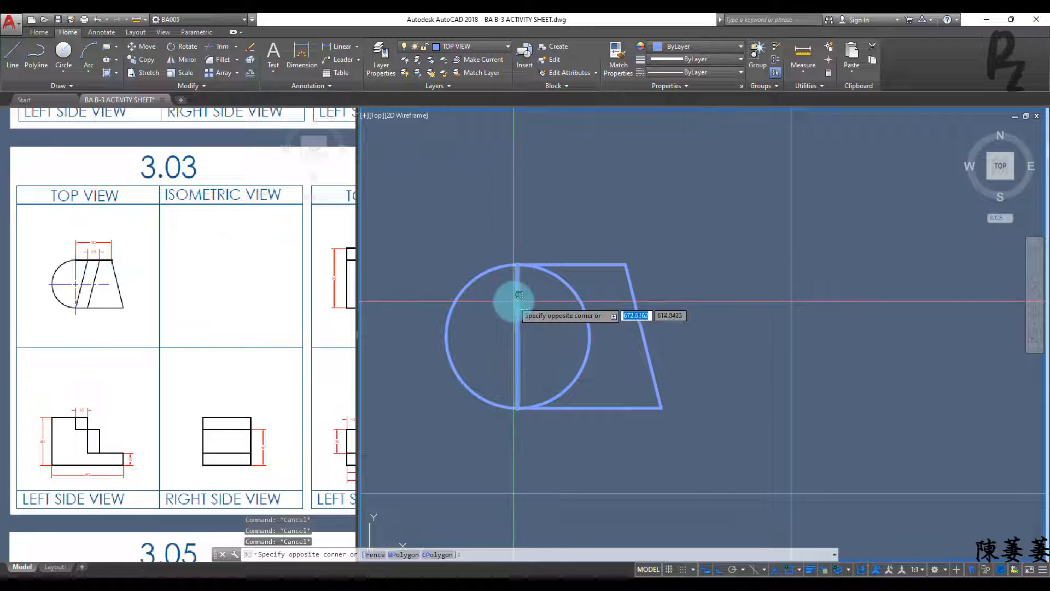
left_click(514, 301)
type("o")
key("Return")
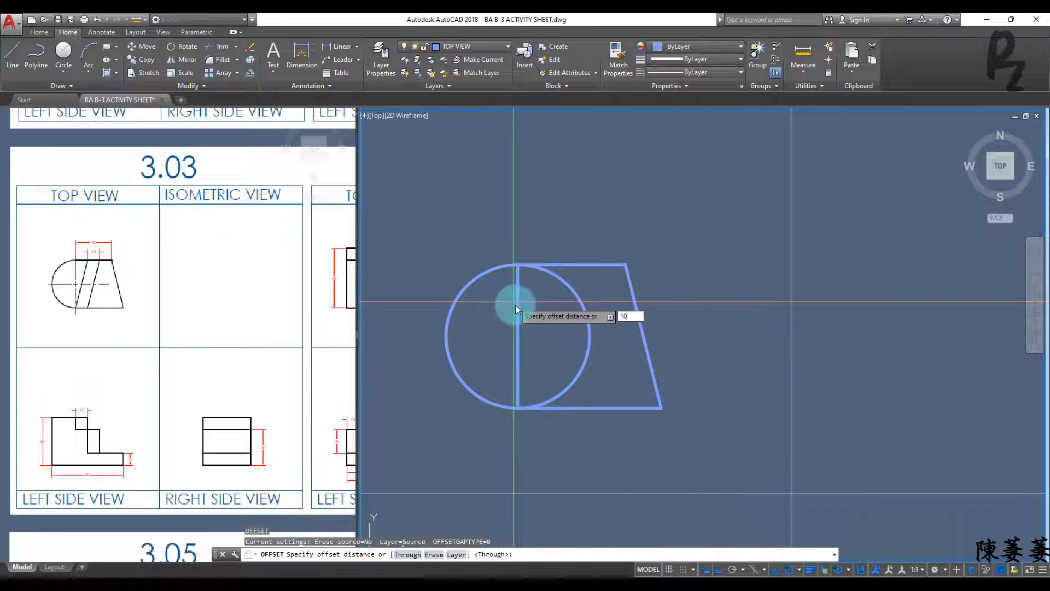
type("10")
key("Return")
left_click(551, 313)
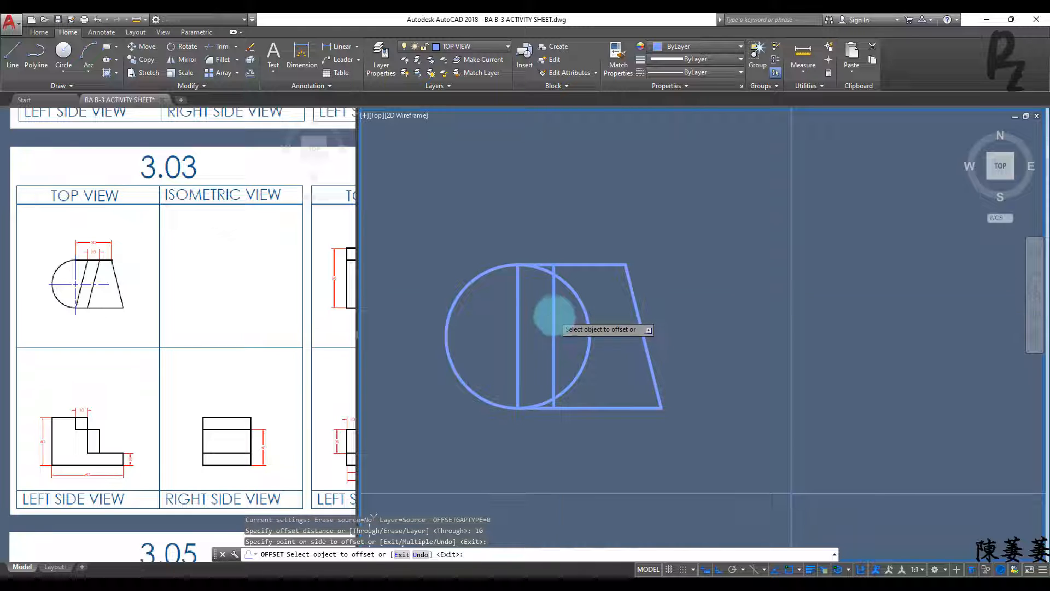
left_click(554, 312)
left_click(572, 304)
key("Escape")
key("Escape")
key("Escape")
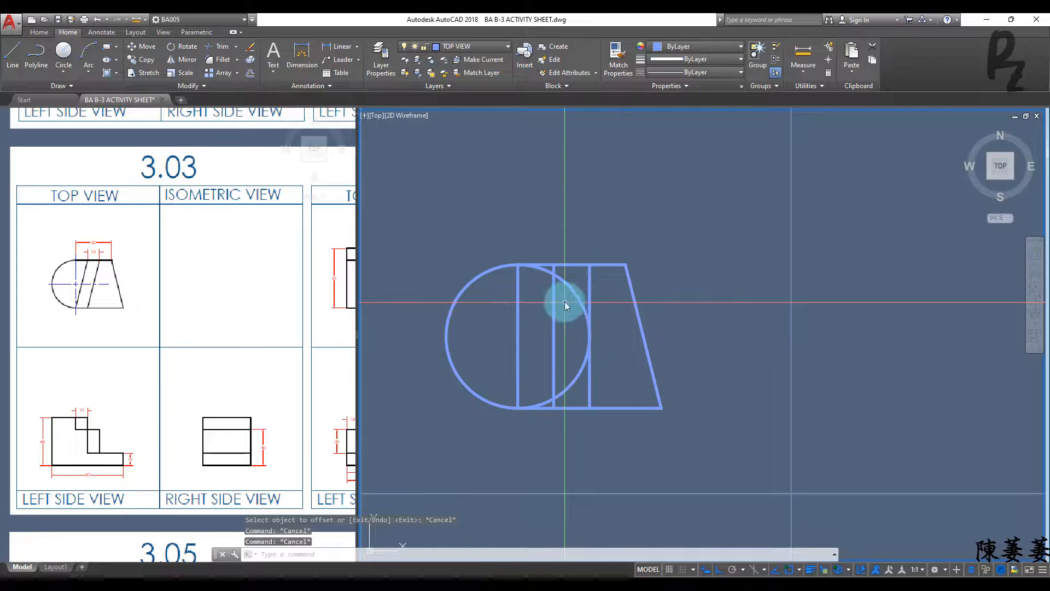
Step: Draw two parallel slanted lines, each from an offset line's upper end to the lower end of the vertical line before it
type("l")
key("Return")
left_click(553, 265)
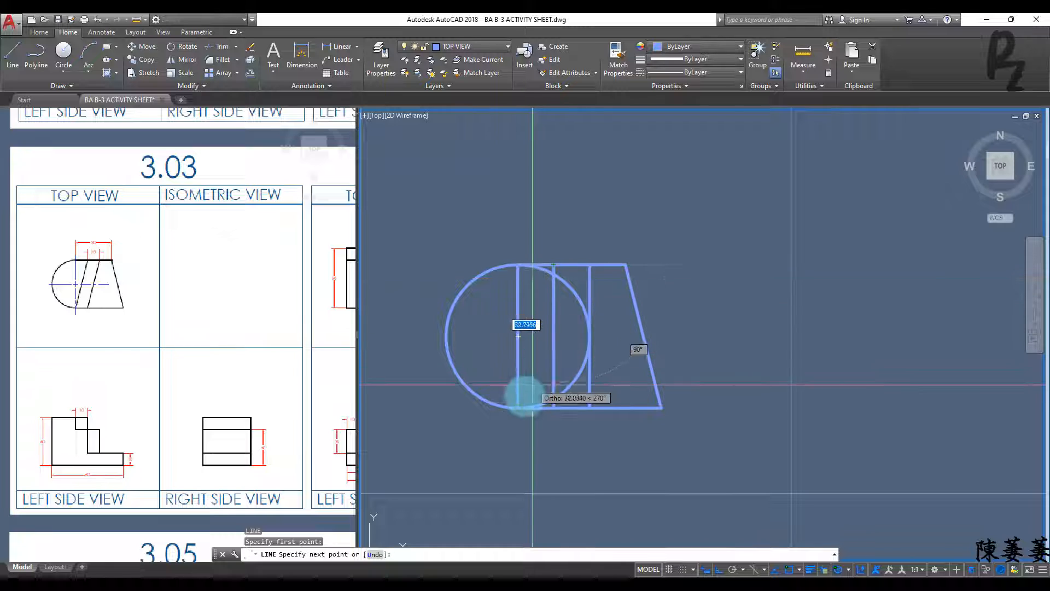
left_click(519, 406)
key("Return")
key("Return")
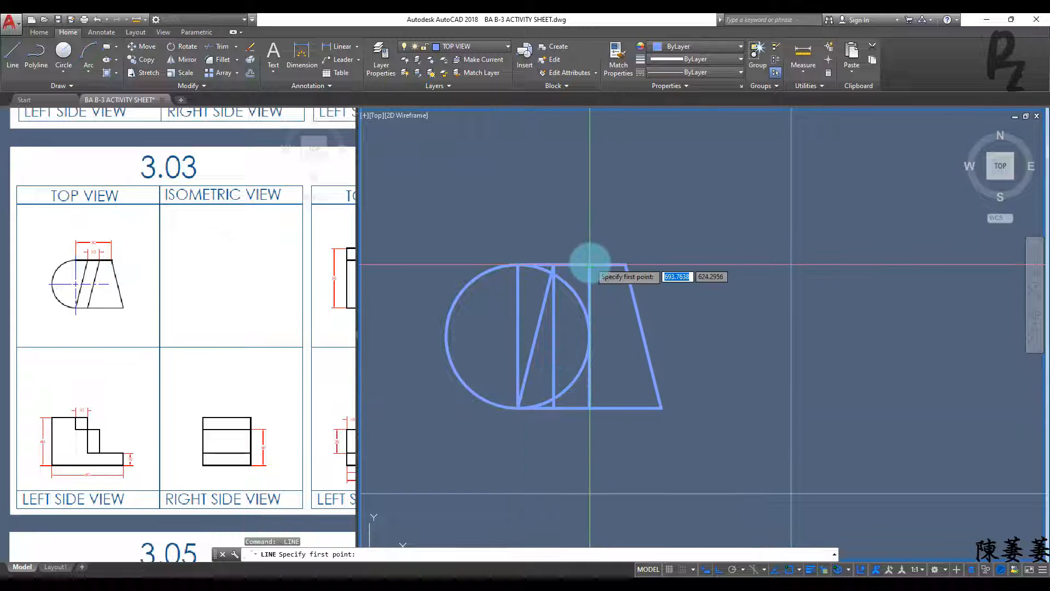
left_click(554, 407)
key("Escape")
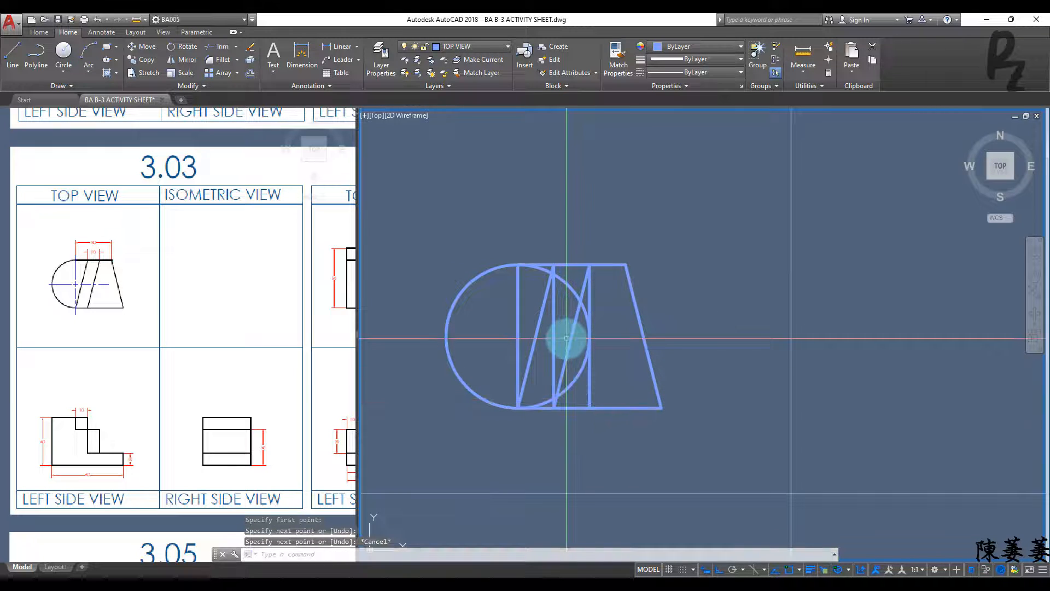
Step: Trim away the circle half inside the trapezoid, using the vertical edge through its centre as the cutting edge
type("tr")
key("Return")
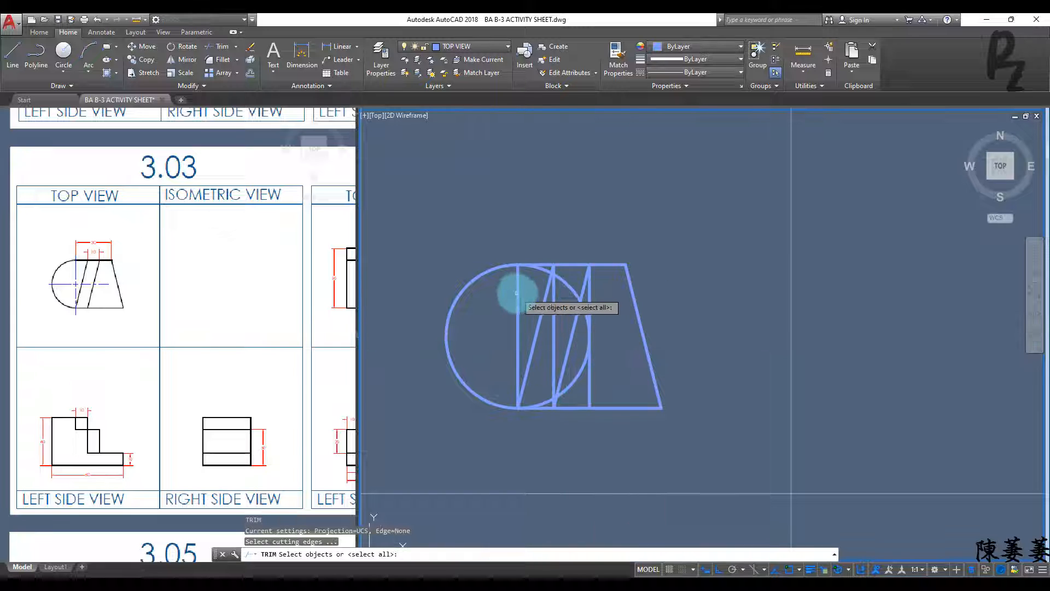
left_click(517, 293)
key("Return")
left_click(567, 283)
key("Escape")
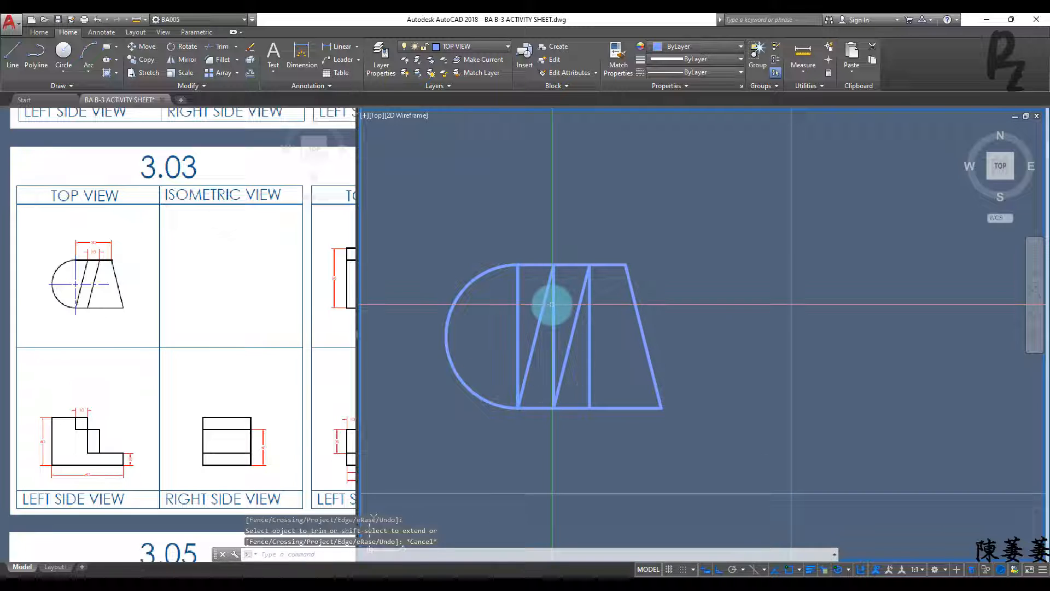
Step: Erase the two vertical offset lines and the trapezoid's original vertical edge
left_click(556, 306)
left_click(557, 307)
left_click(552, 308)
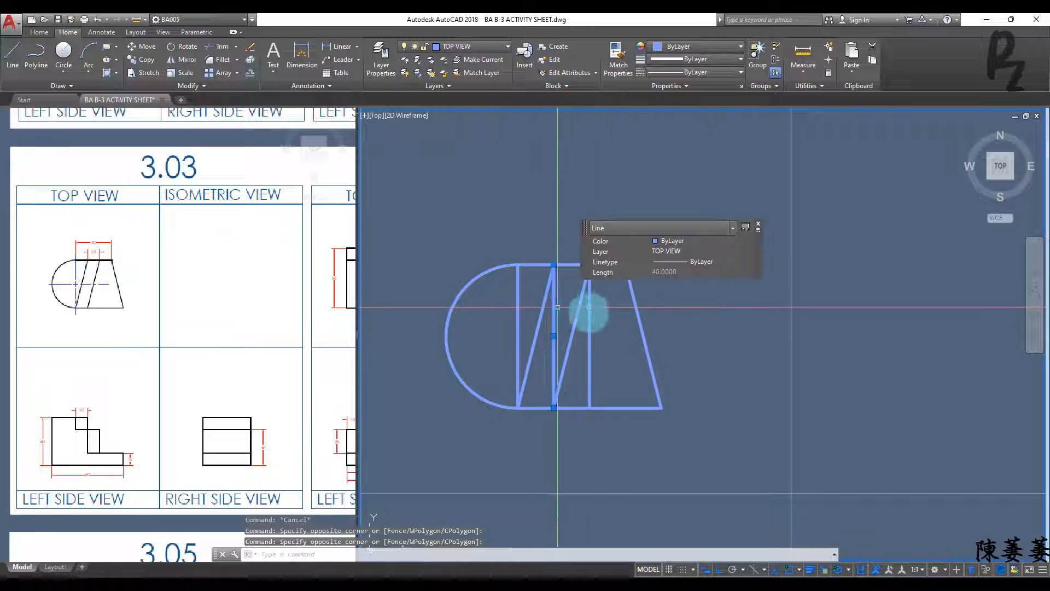
left_click(589, 323)
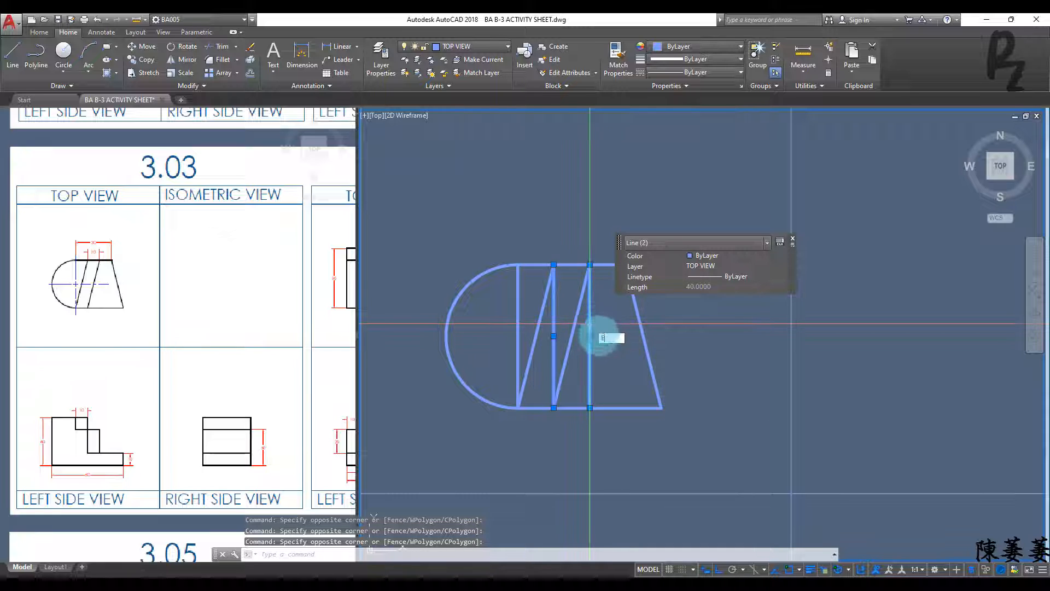
type("E")
key("Return")
left_click(524, 298)
left_click(507, 297)
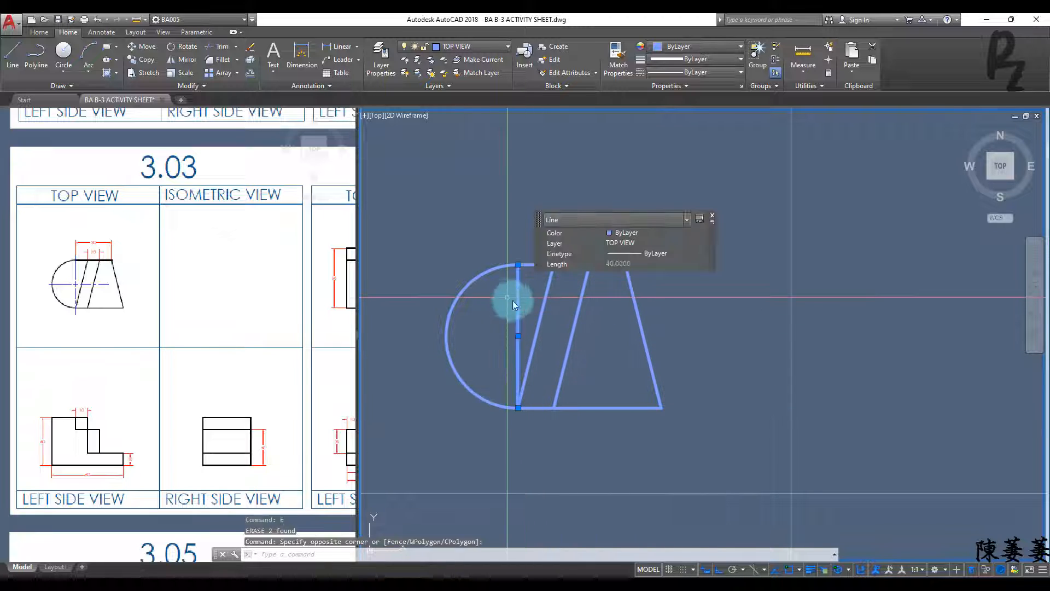
type("E")
key("Return")
Step: Draw a vertical projection line about 137 units long from the arc's leftmost point down into the left side view cell
scroll(570, 324, "down", 2)
middle_click_drag(575, 375, 579, 262)
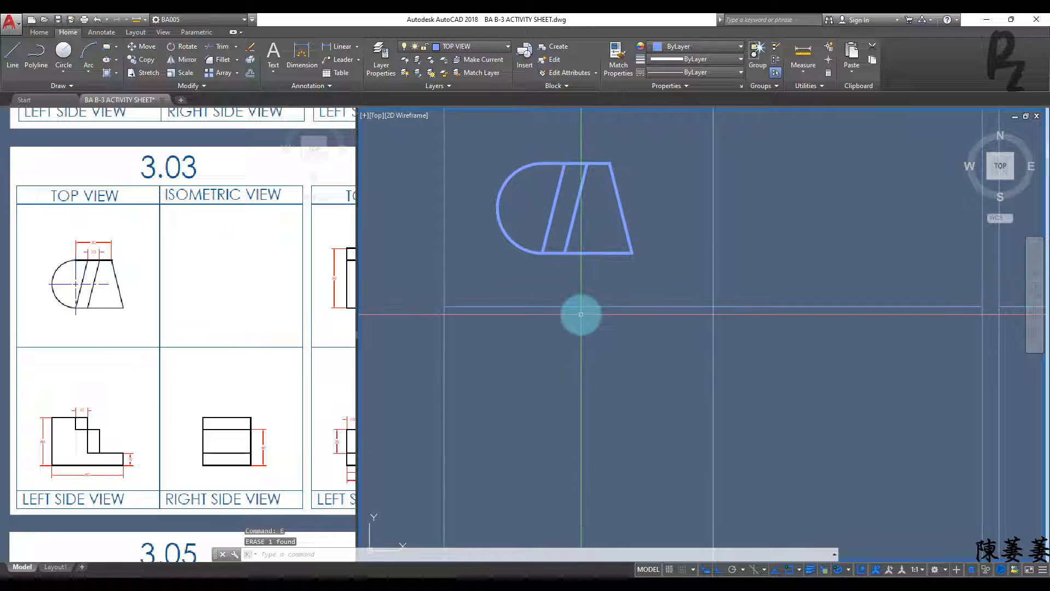
type("L")
key("Return")
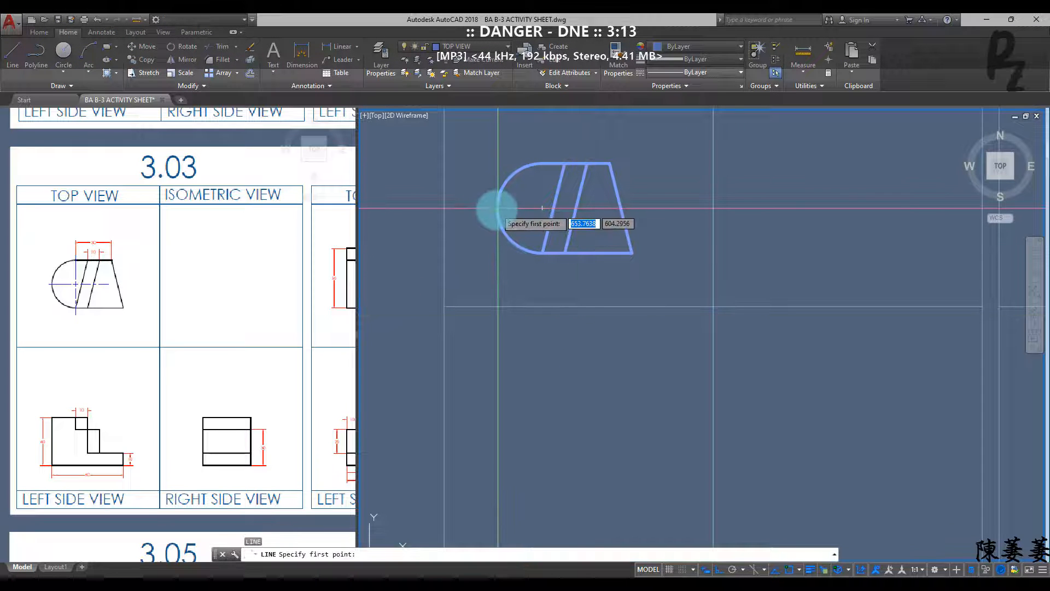
left_click(498, 208)
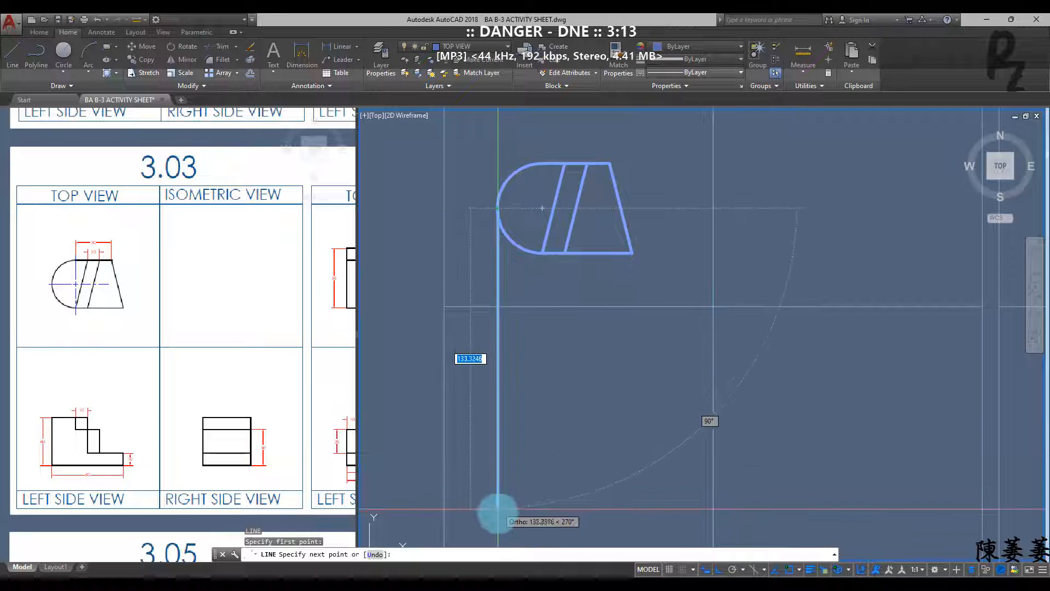
middle_click_drag(501, 500, 501, 410)
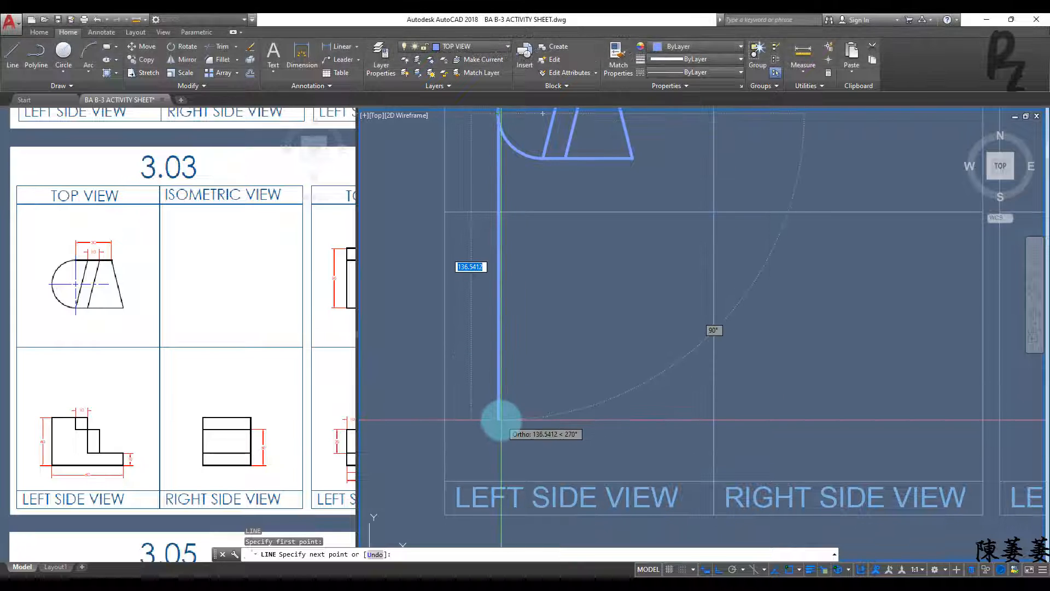
left_click(497, 420)
key("Escape")
key("Escape")
key("Escape")
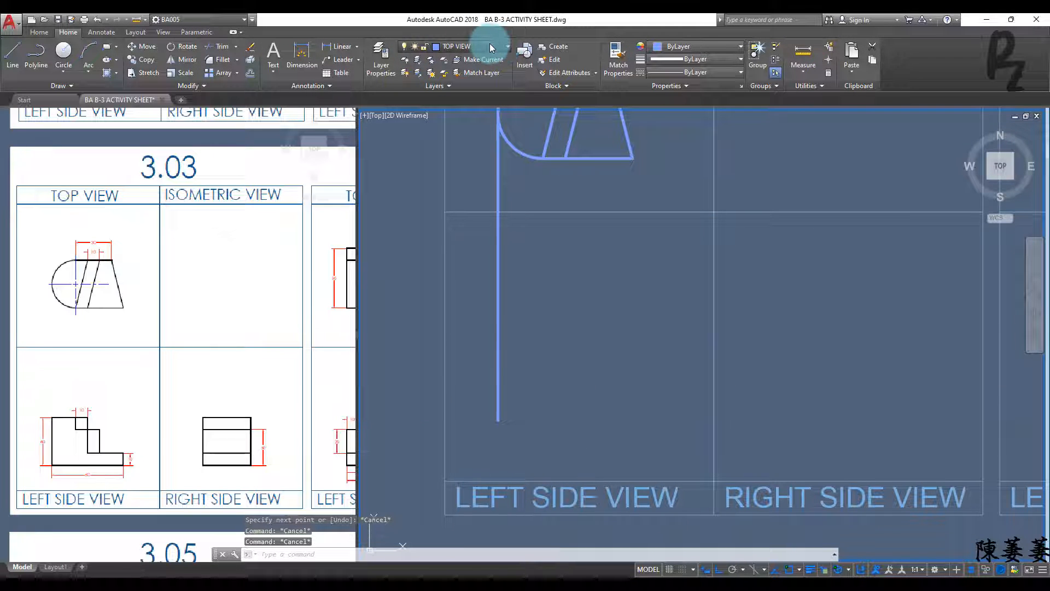
Step: Make LEFT SIDE VIEW the current layer and draw the base step's lower, right and upper edges, 60 wide and 10 high, from the projection line's end
left_click(490, 46)
left_click(468, 139)
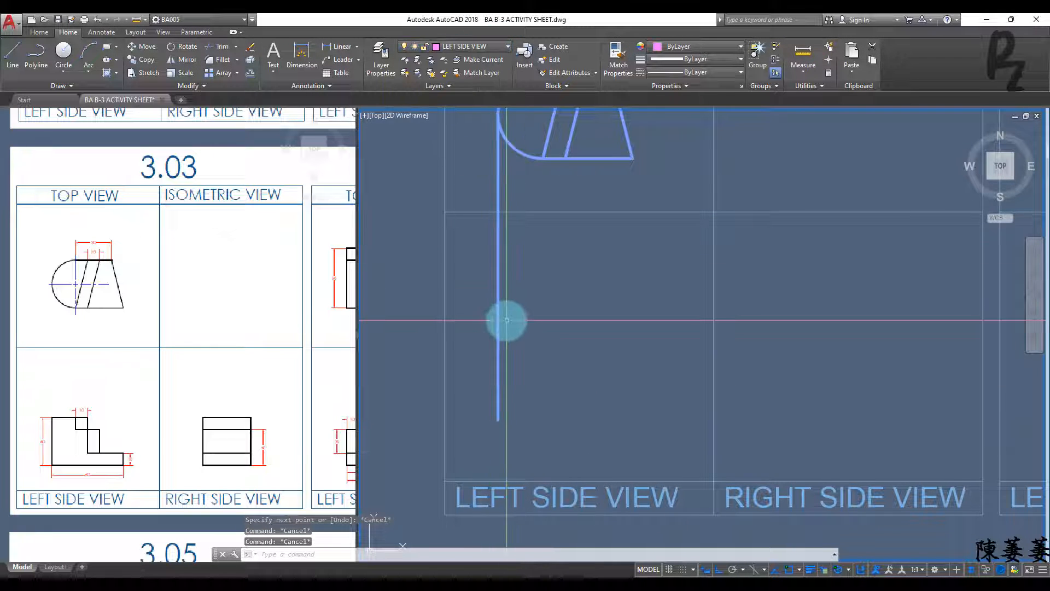
key("Return")
left_click(499, 420)
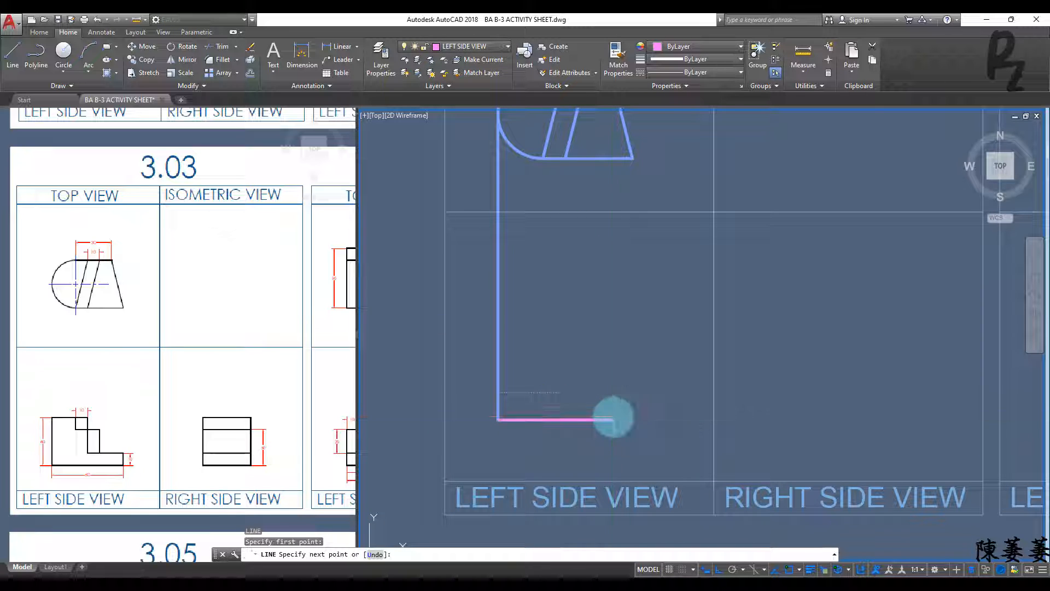
type("60")
key("Return")
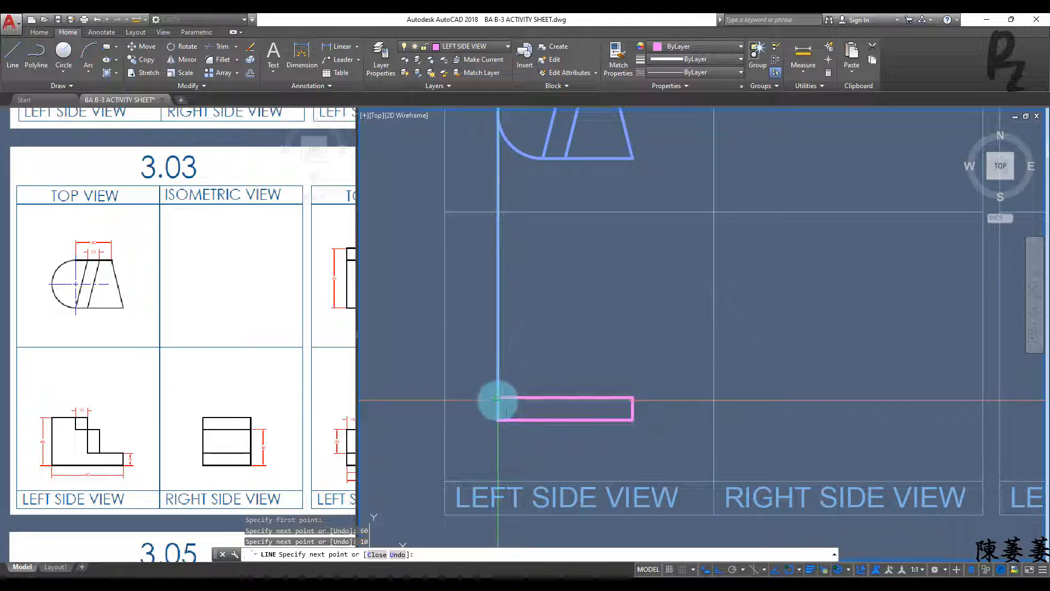
left_click(496, 399)
key("Return")
Step: Draw a 40-high vertical edge from the base's lower-left corner, followed by a horizontal top line about 63 units long
key("Return")
left_click(497, 420)
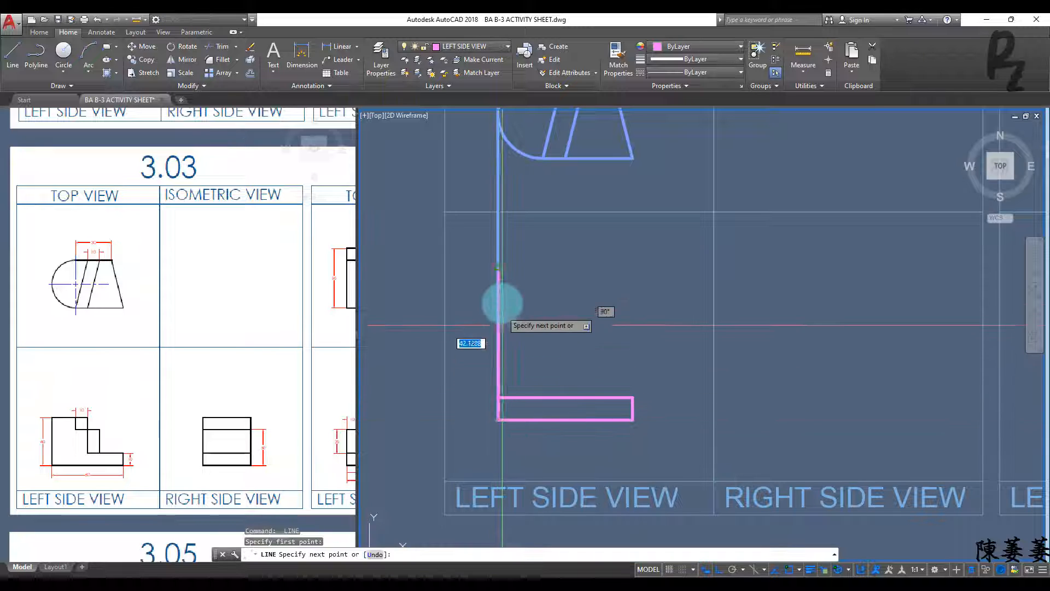
type("40")
key("Return")
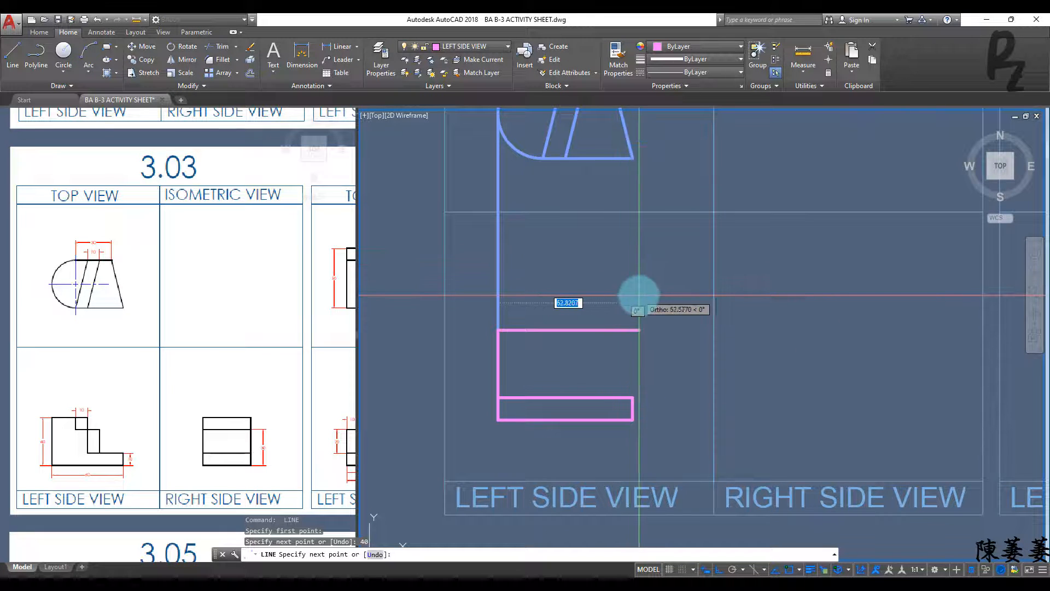
key("Escape")
Step: Erase the vertical projection line between the top view and the left side view
left_click(498, 262)
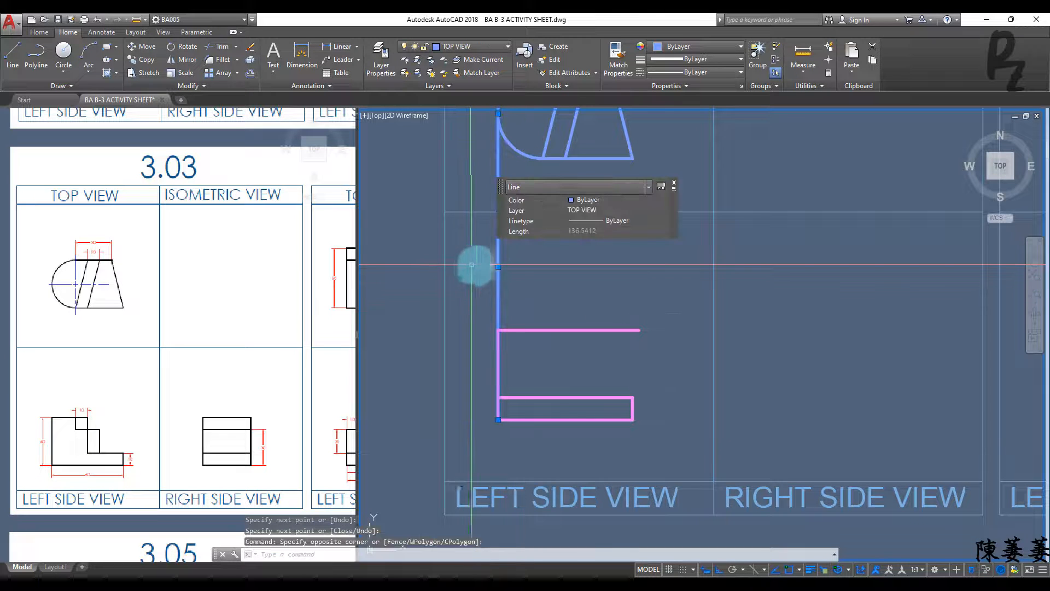
type("e")
key("Return")
Step: Draw a vertical projection line from the arc's lower end in the top view to the left side view's top edge, continuing 10 down, 10 right and back up
scroll(546, 277, "down", 5)
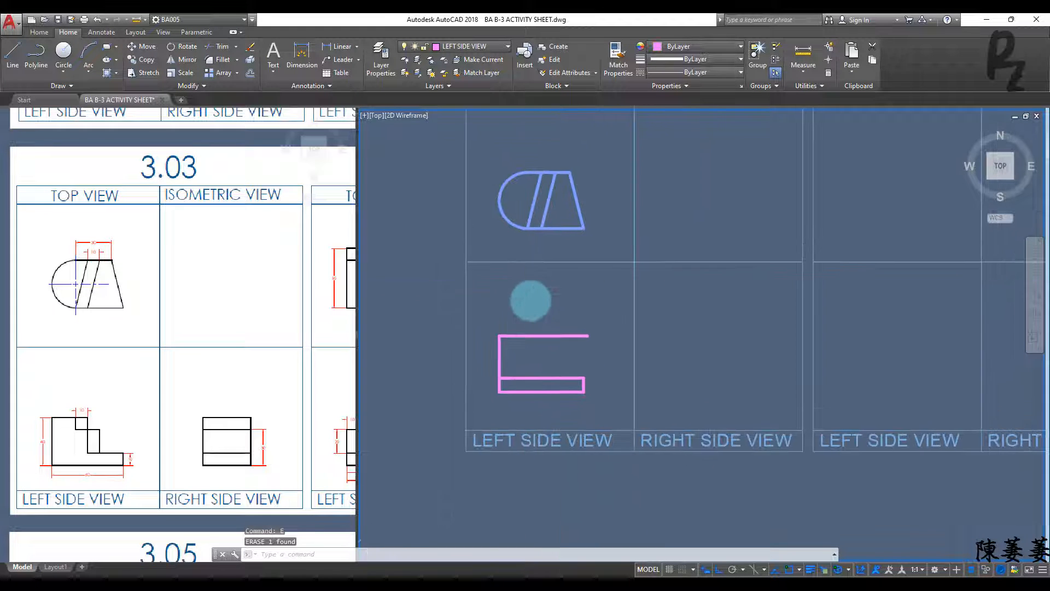
mouse_move(530, 281)
middle_mouse_down()
mouse_move(534, 295)
mouse_move(537, 274)
middle_mouse_up()
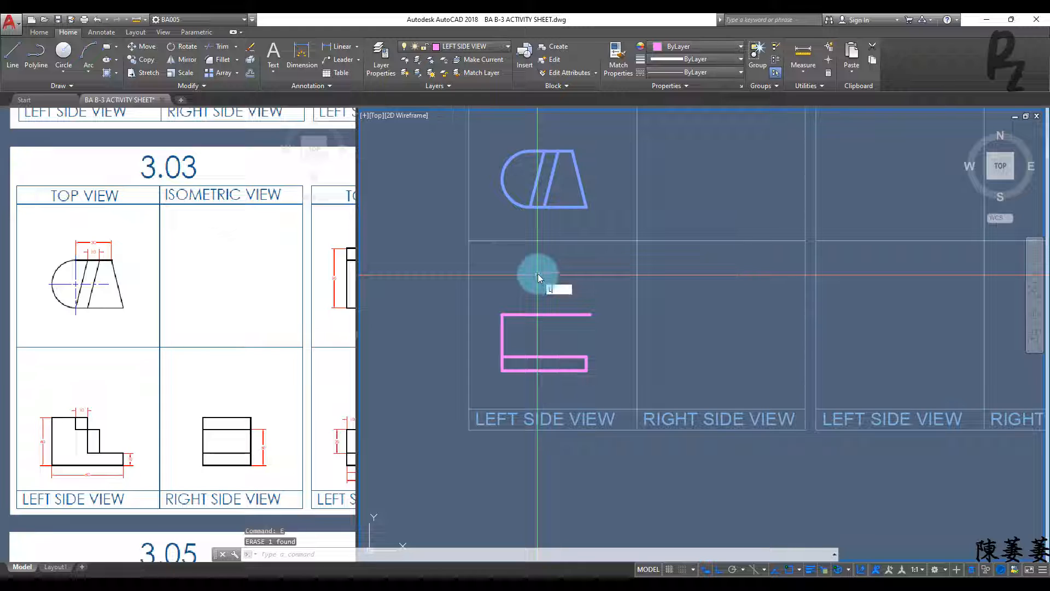
key("Return")
left_click(530, 207)
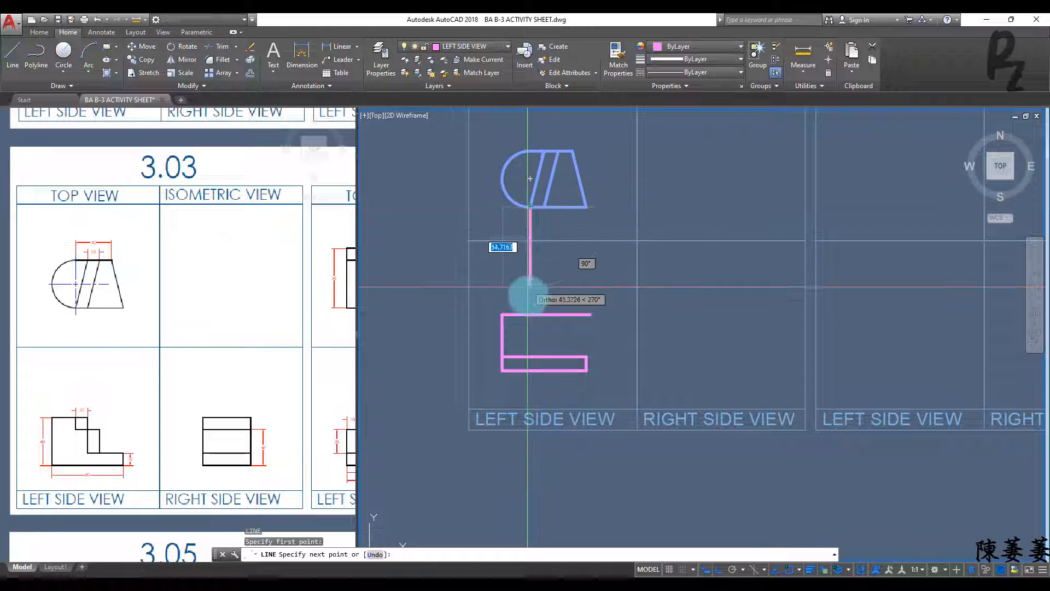
left_click(530, 314)
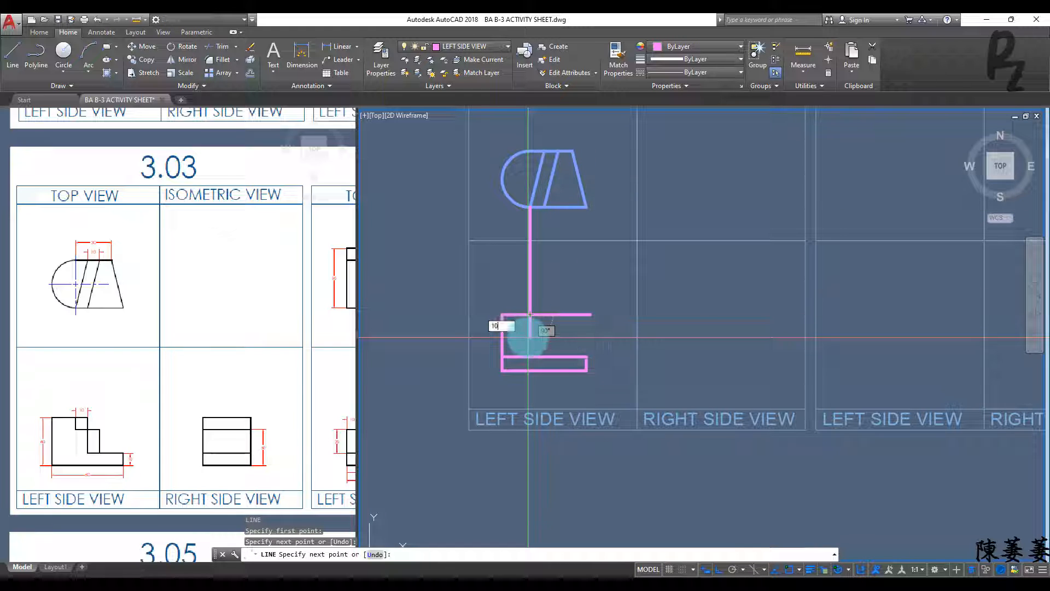
left_click(529, 329)
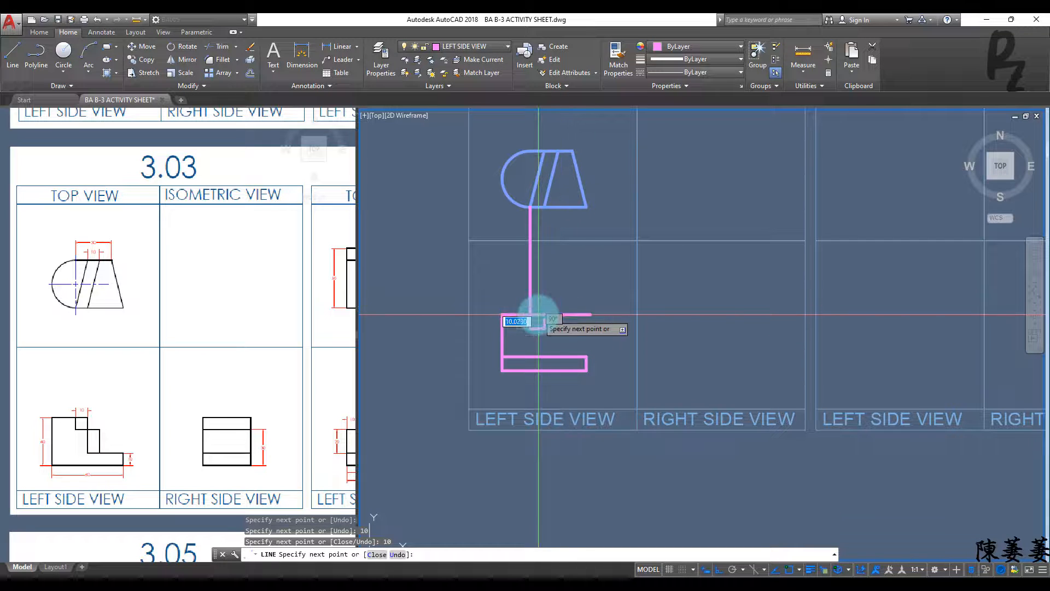
key("Return")
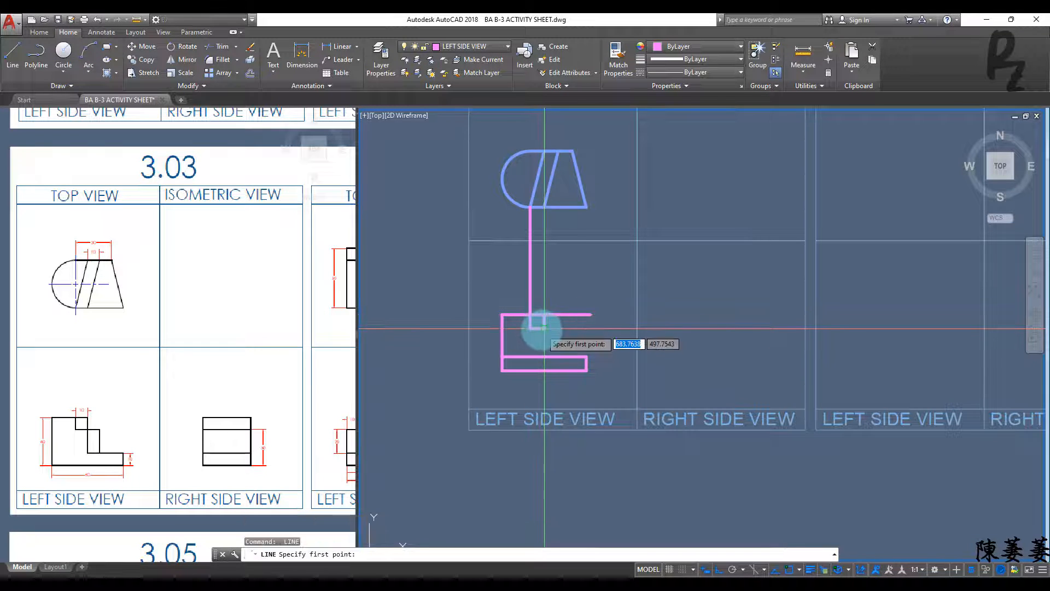
Step: Draw a vertical line from the small upper notch's lower-right corner down to the base step's upper edge
left_click(542, 330)
left_click(542, 356)
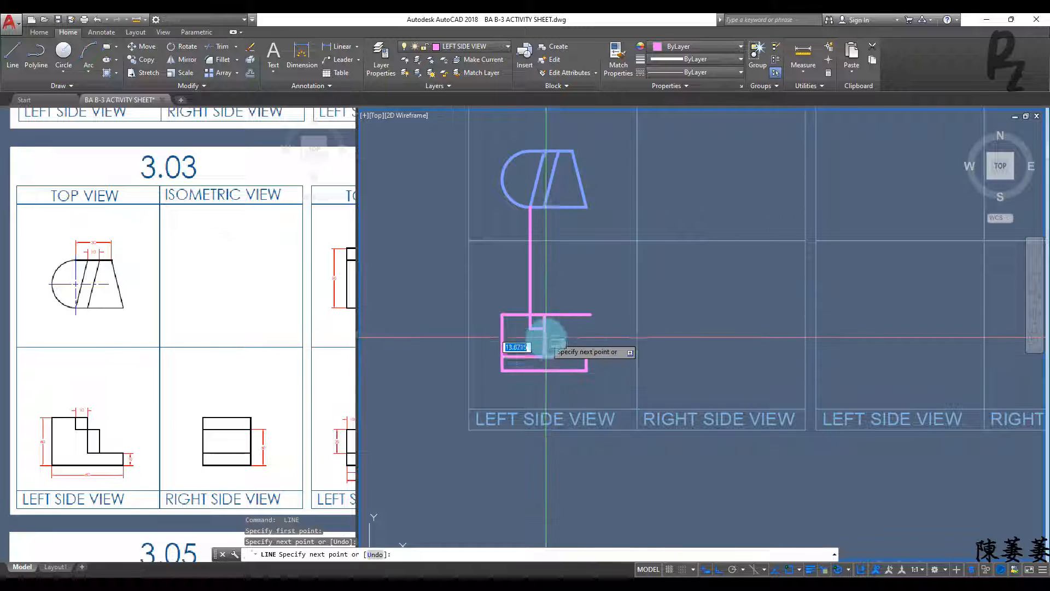
scroll(546, 336, "up", 4)
key("Escape")
Step: Offset that vertical line 10 to the right to form the middle step's riser
type("o")
key("Return")
type("10")
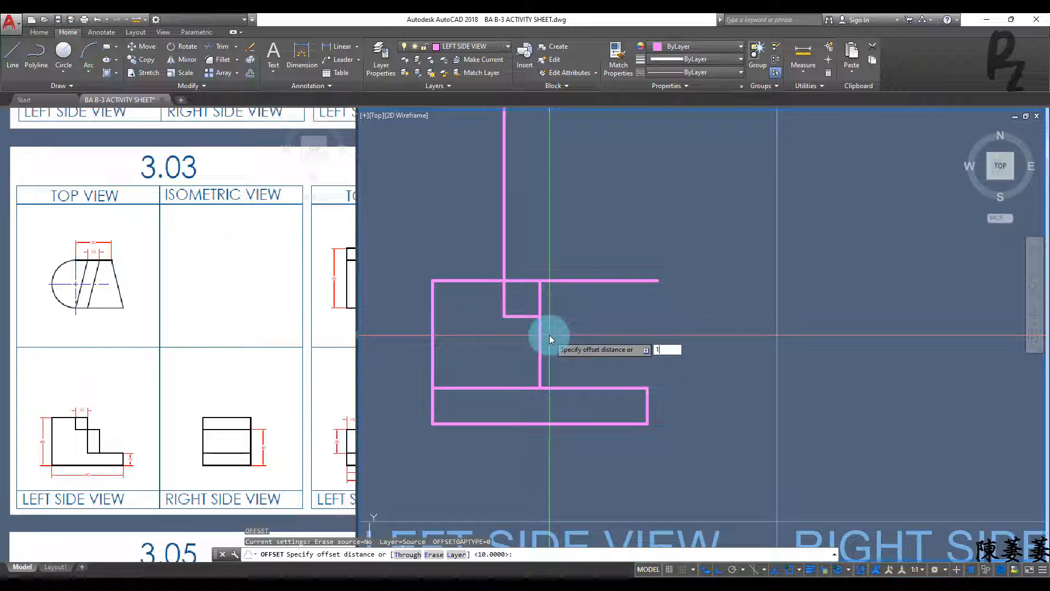
key("Return")
left_click(539, 340)
left_click(563, 342)
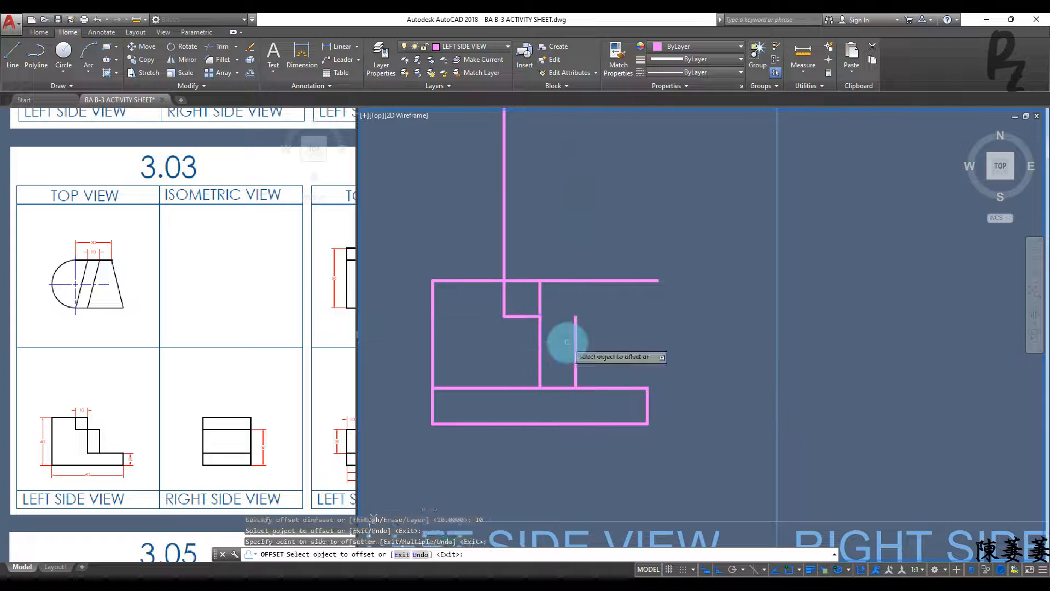
key("Escape")
key("Escape")
Step: Extend the notch's horizontal edge to the offset riser and trim the top line's overhang past the upper step
type("EX")
key("Return")
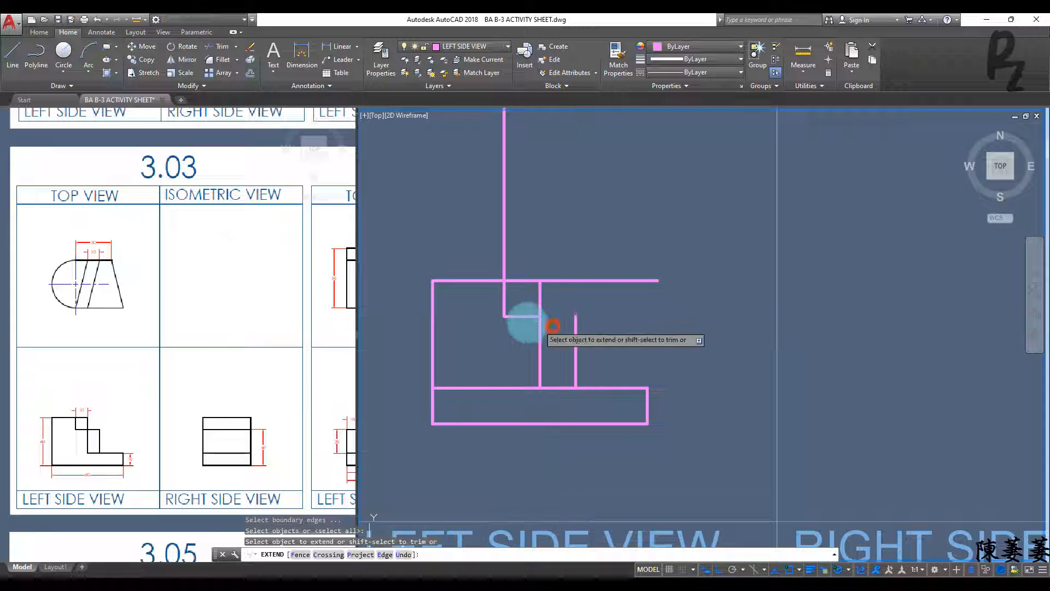
left_click(562, 281, "shift")
key("Escape")
Step: Erase the vertical projection line above the left side view
left_click(504, 224)
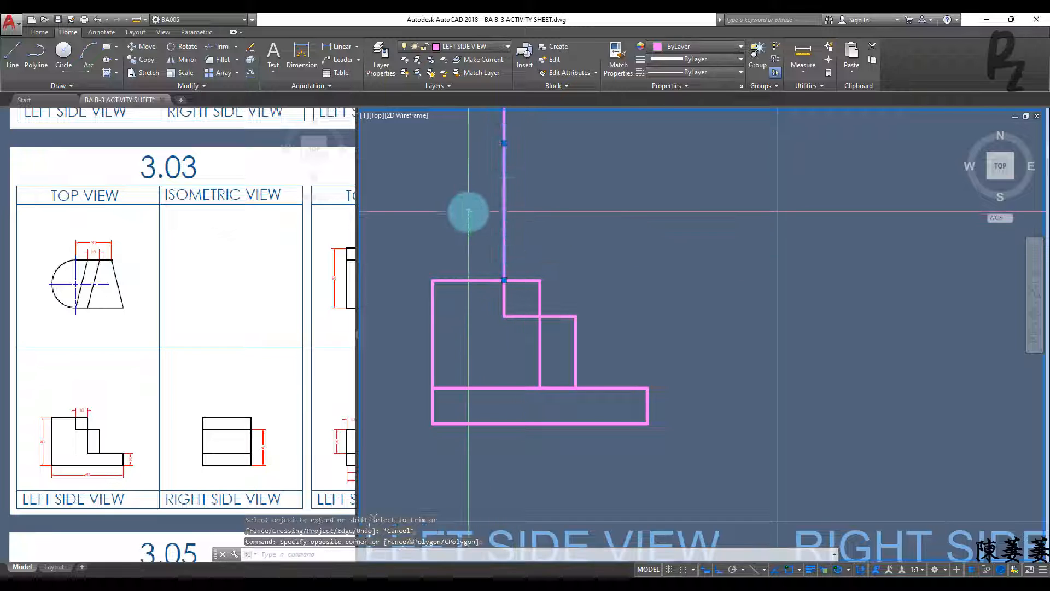
type("E")
key("Return")
Step: Trim the part of the base step's upper edge that runs inside the body of the left side view
scroll(541, 285, "down", 2)
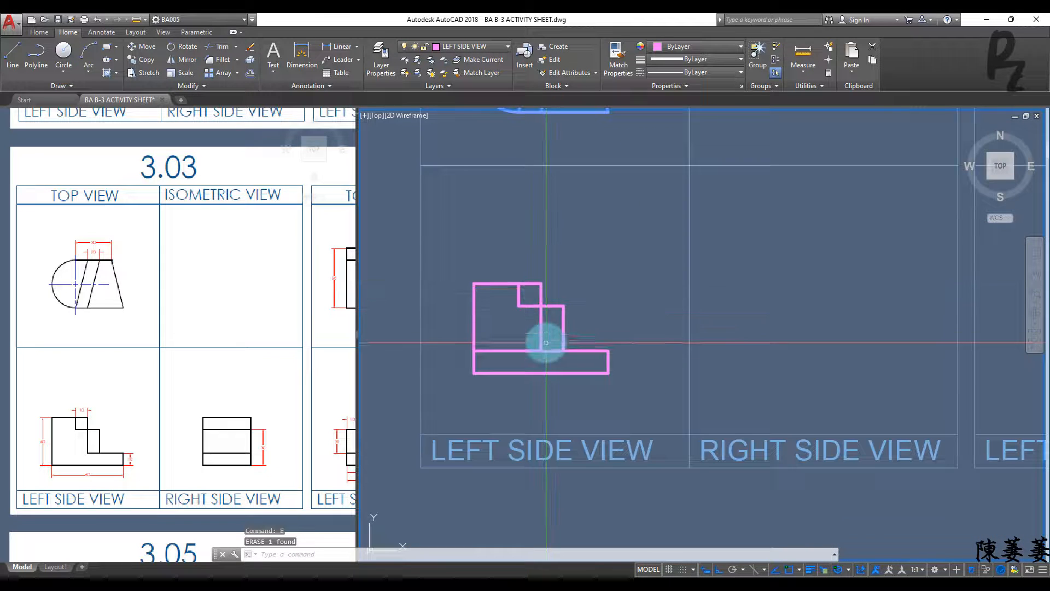
type("TR")
key("Return")
key("Return")
left_click(524, 342)
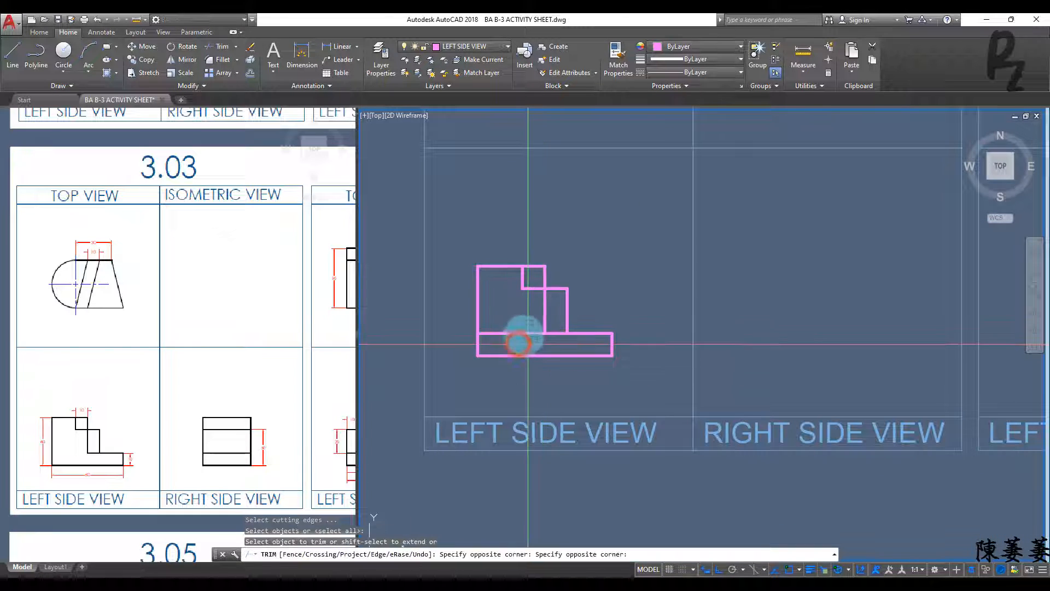
left_click(510, 320)
key("Escape")
key("Escape")
key("Escape")
Step: Draw a vertical line from the top view's upper-right corner down to the lower edge of the left side view
scroll(569, 336, "down", 3)
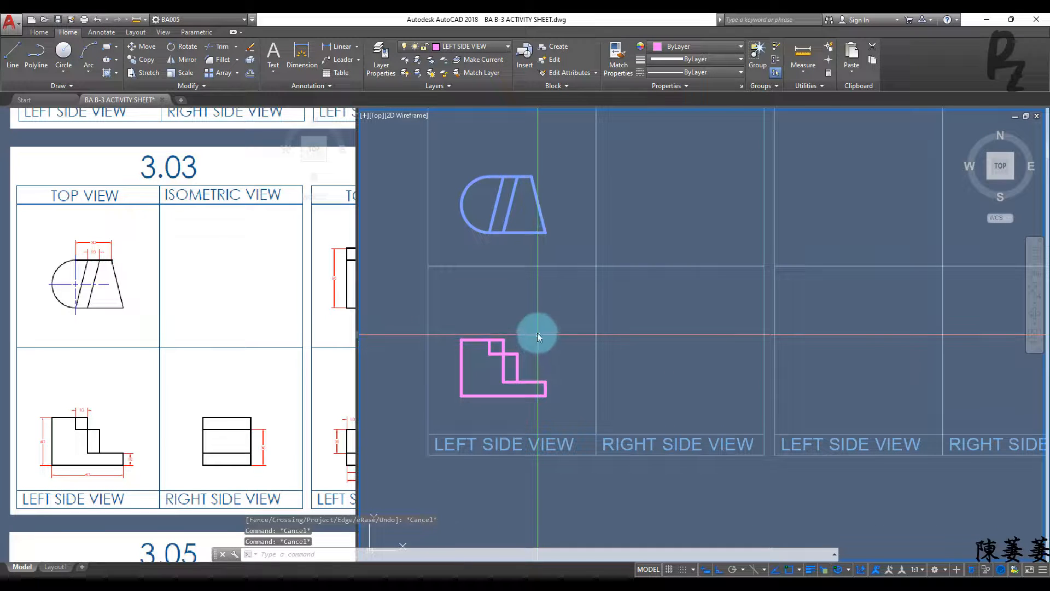
type("L")
key("Return")
left_click(532, 176)
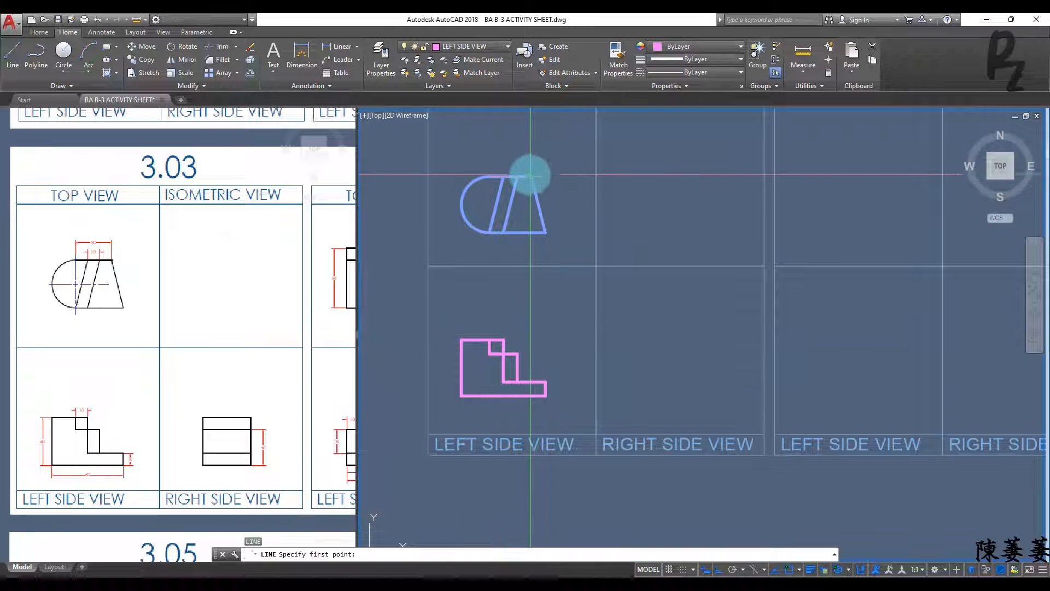
left_click(530, 394)
key("Return")
Step: Trim that vertical line at the base step's upper edge, removing the portion above it
scroll(533, 390, "up", 3)
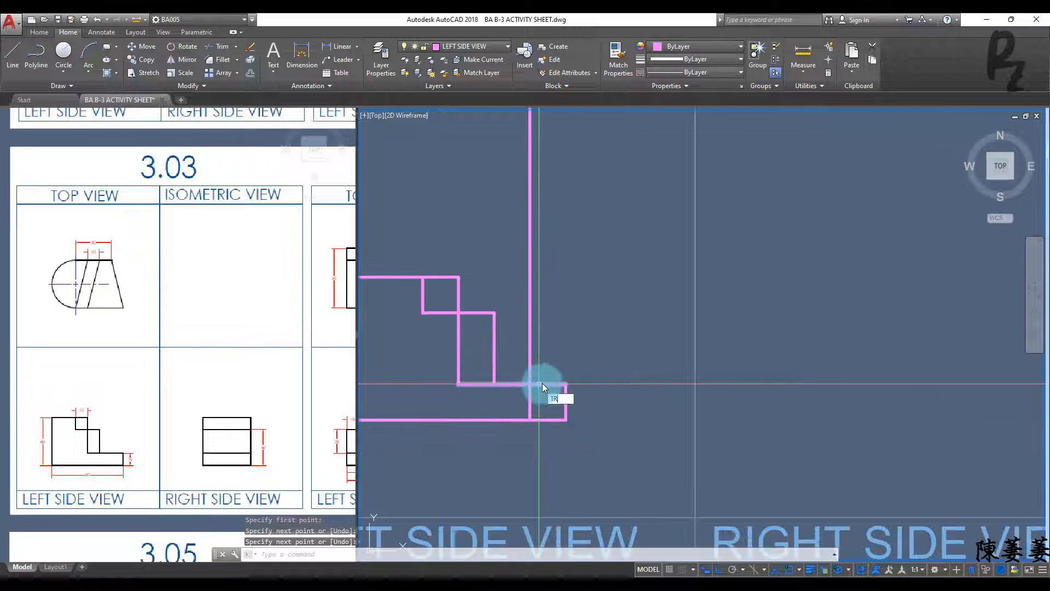
key("Return")
left_click(539, 384)
key("Return")
left_click(554, 352)
left_click(524, 327)
key("Escape")
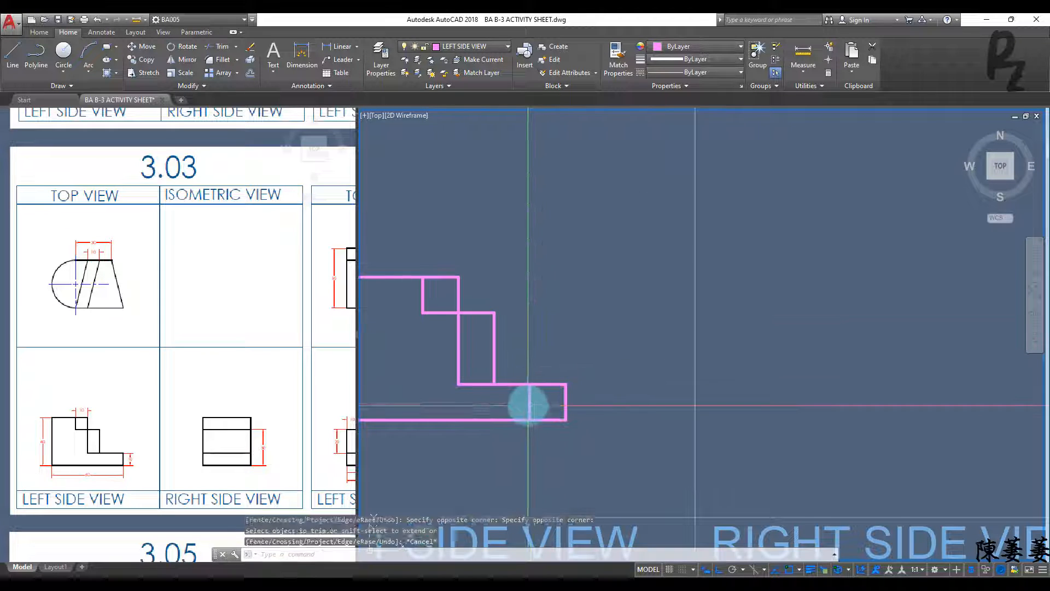
key("Escape")
Step: Move the short vertical line inside the base step to the HIDDENLINE layer
left_click(530, 404)
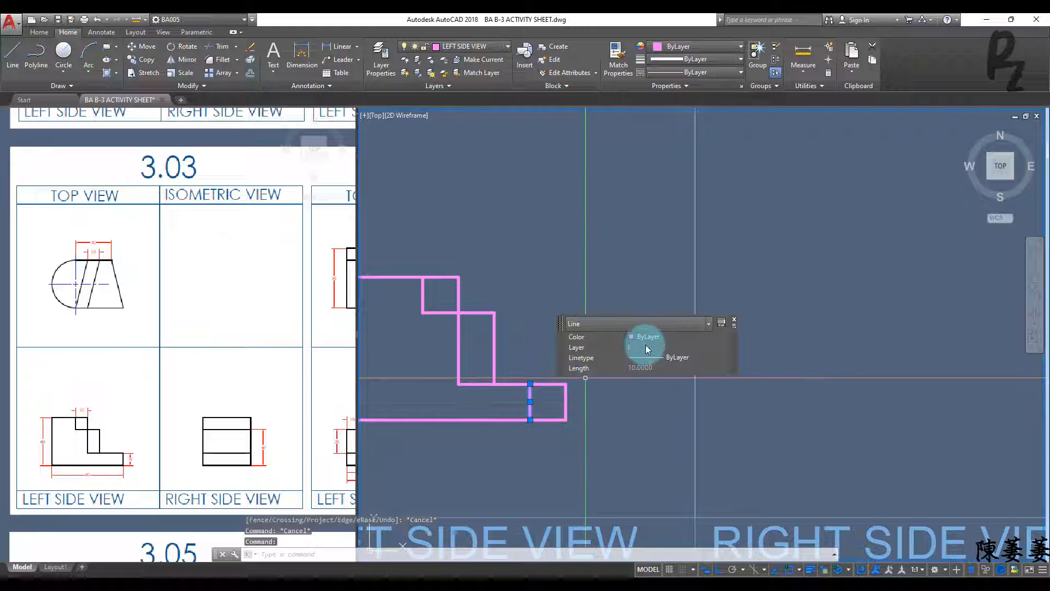
left_click(646, 395)
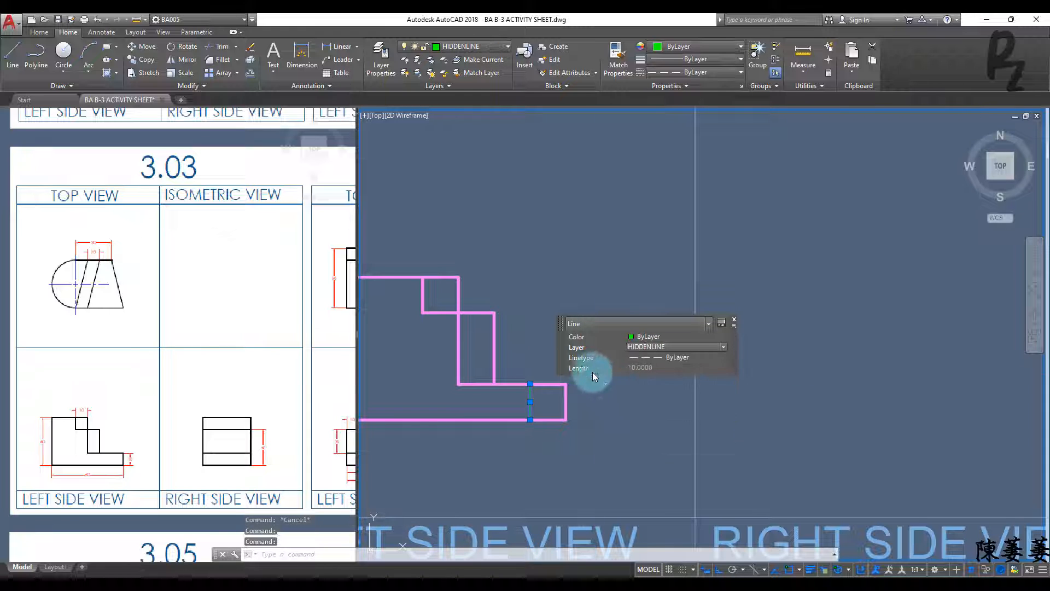
key("Escape")
scroll(514, 355, "down", 3)
middle_click_drag(581, 340, 575, 351)
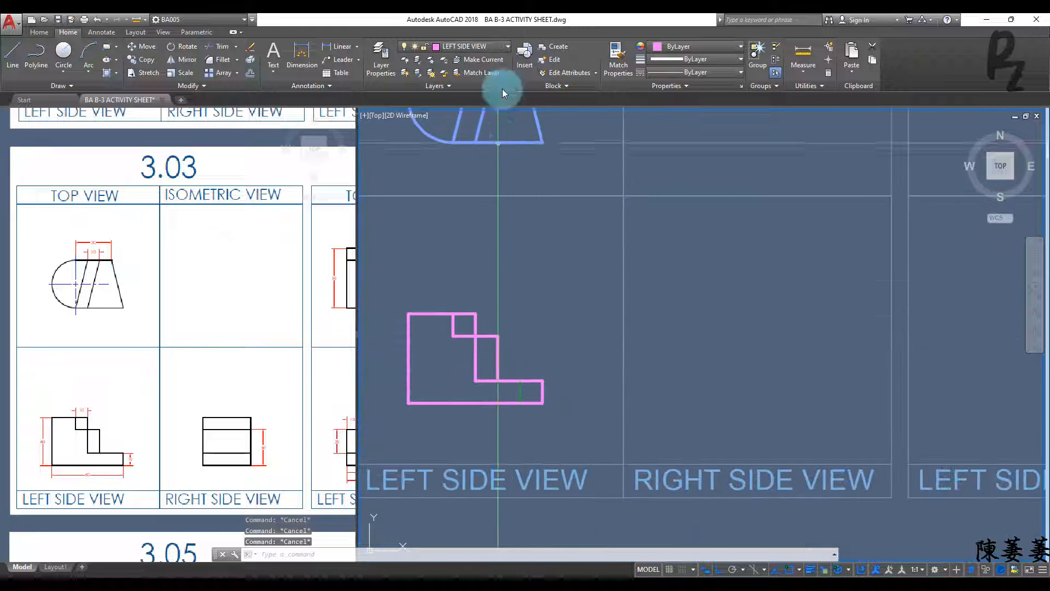
Step: Make RIGHT SIDE VIEW the current layer and draw a horizontal projection line from the base's lower-right corner into the right side view cell
left_click(491, 48)
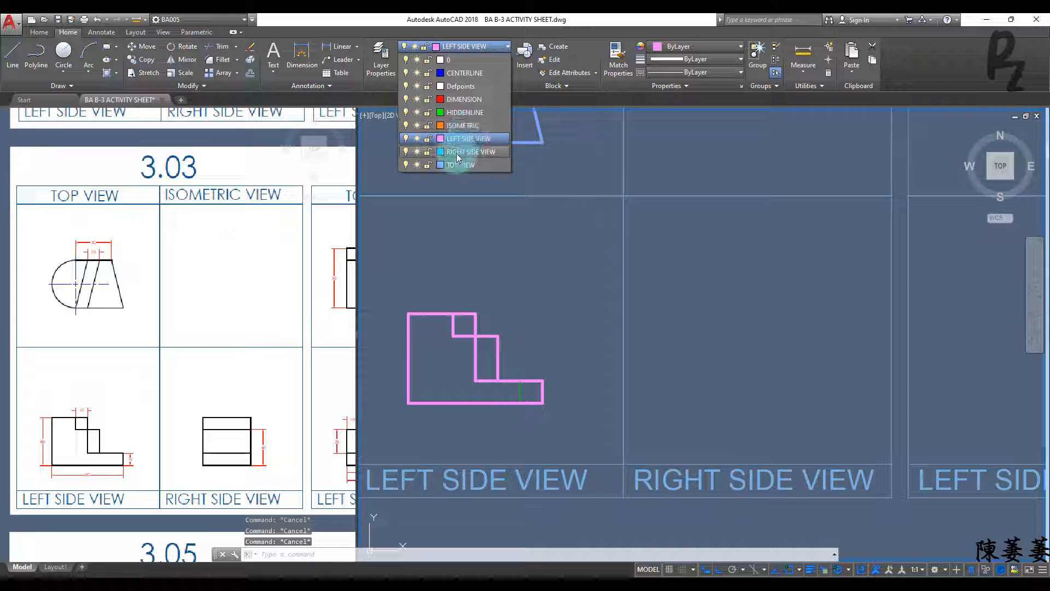
left_click(457, 146)
type("l")
key("Return")
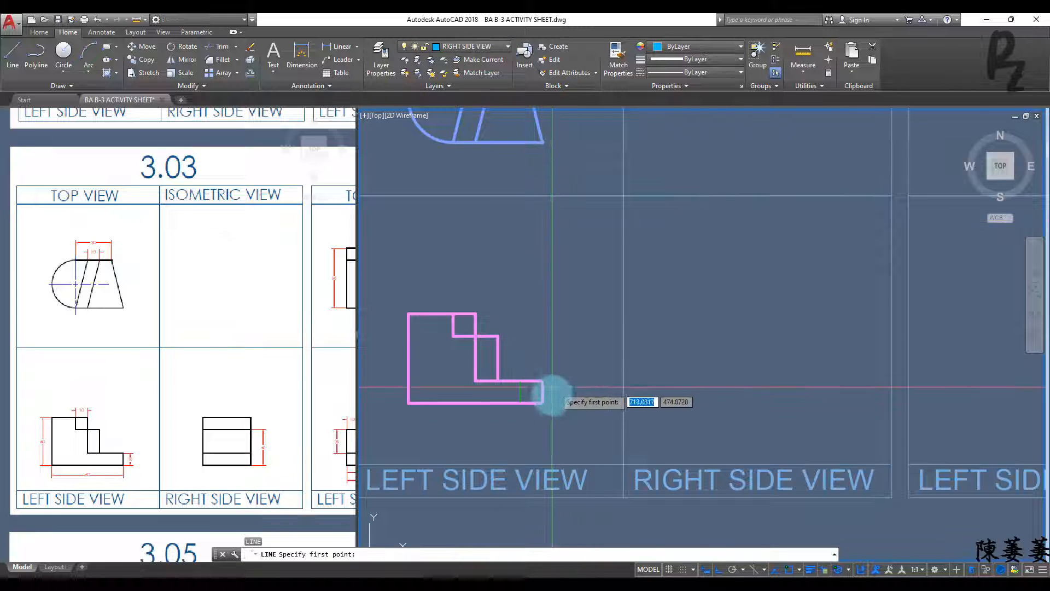
left_click(542, 403)
left_click(699, 401)
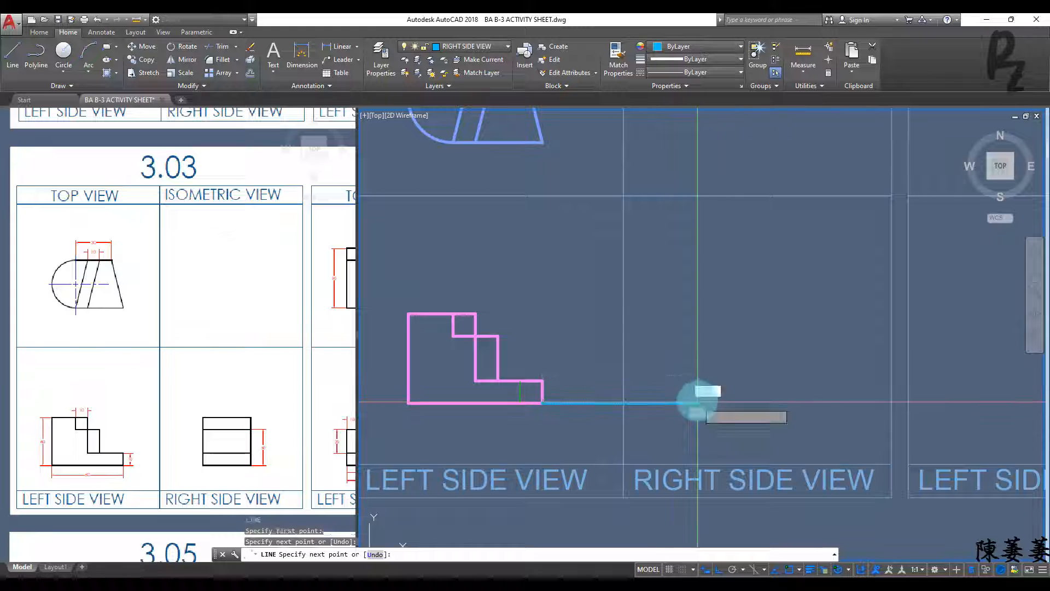
key("Escape")
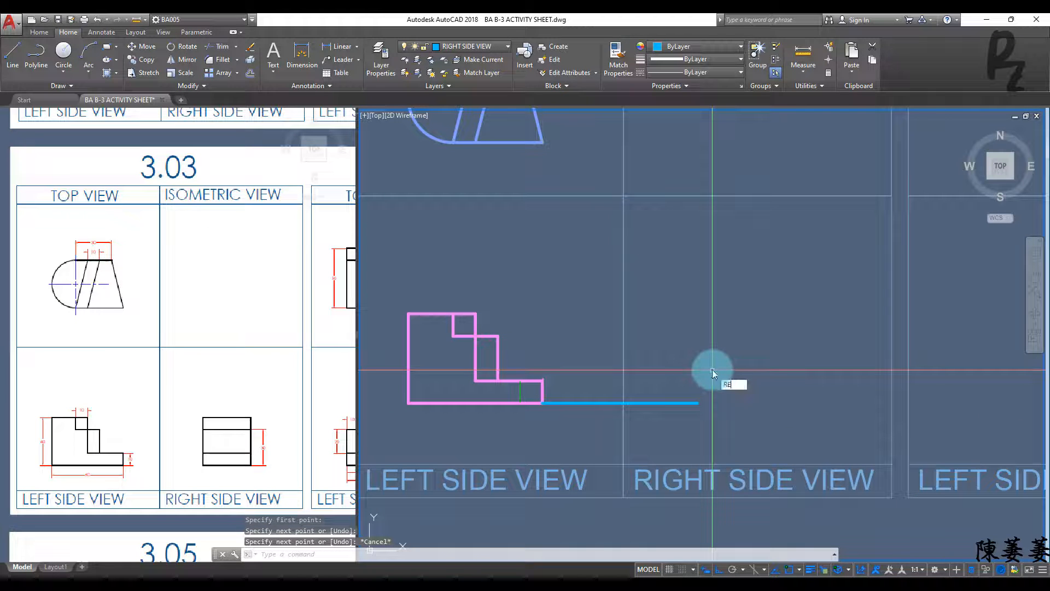
Step: Draw a 40 by 40 rectangle rising from the projection line's right end in the right side view cell
type("rec")
key("Return")
left_click(699, 403)
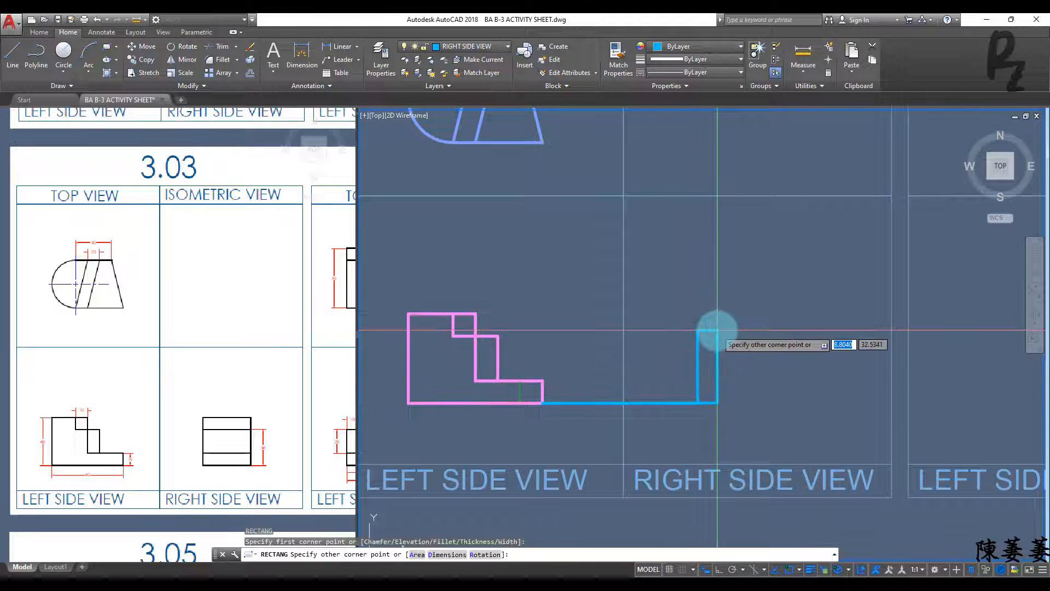
type("d")
key("Return")
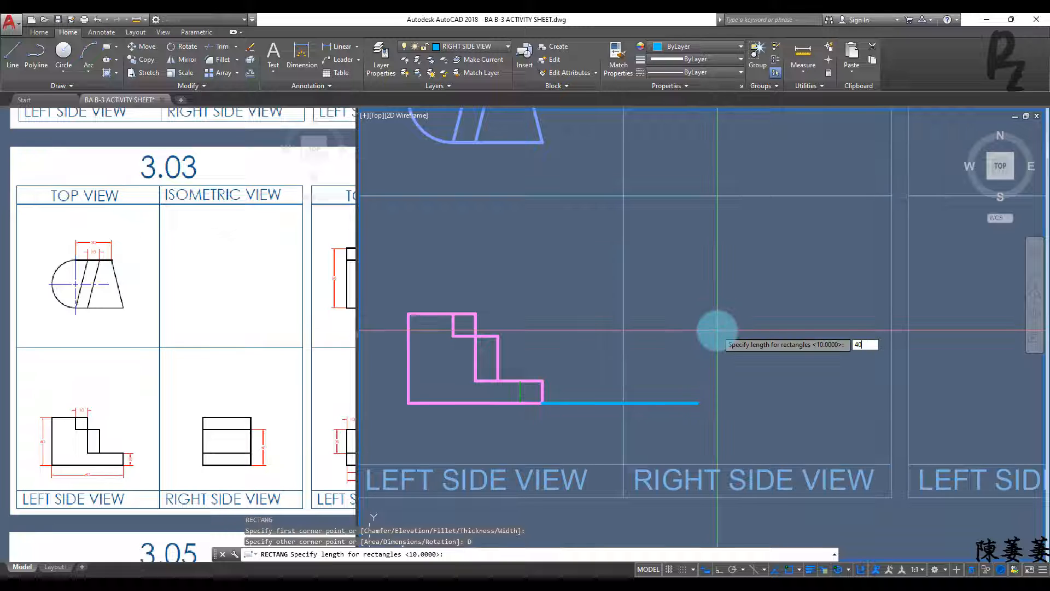
type("40")
key("Return")
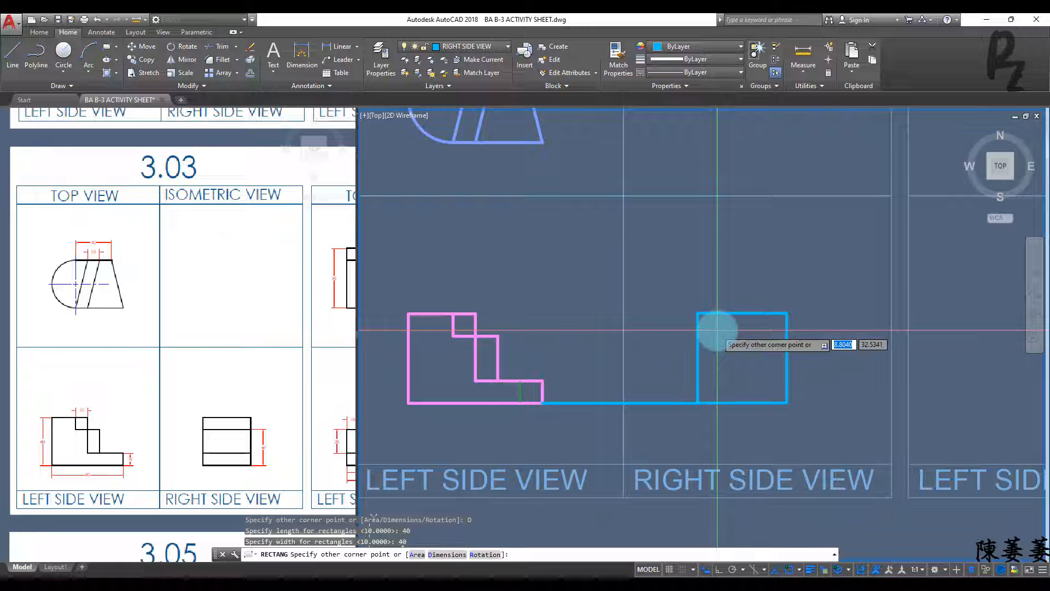
key("Escape")
key("Escape")
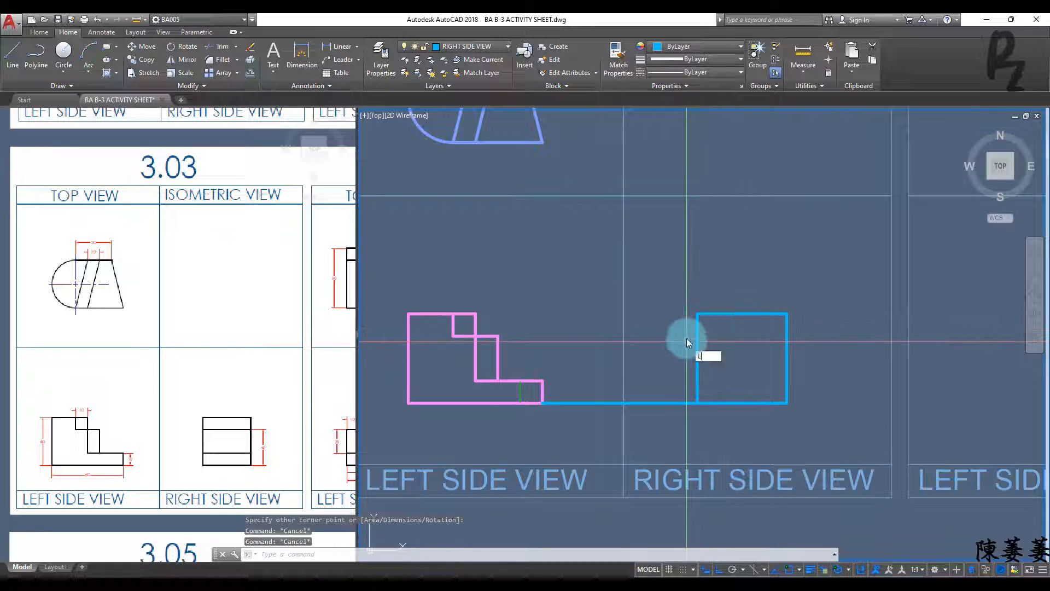
Step: Draw a horizontal line from the middle step's upper-right corner to the square and continue it across to the square's right edge
key("Return")
left_click(498, 335)
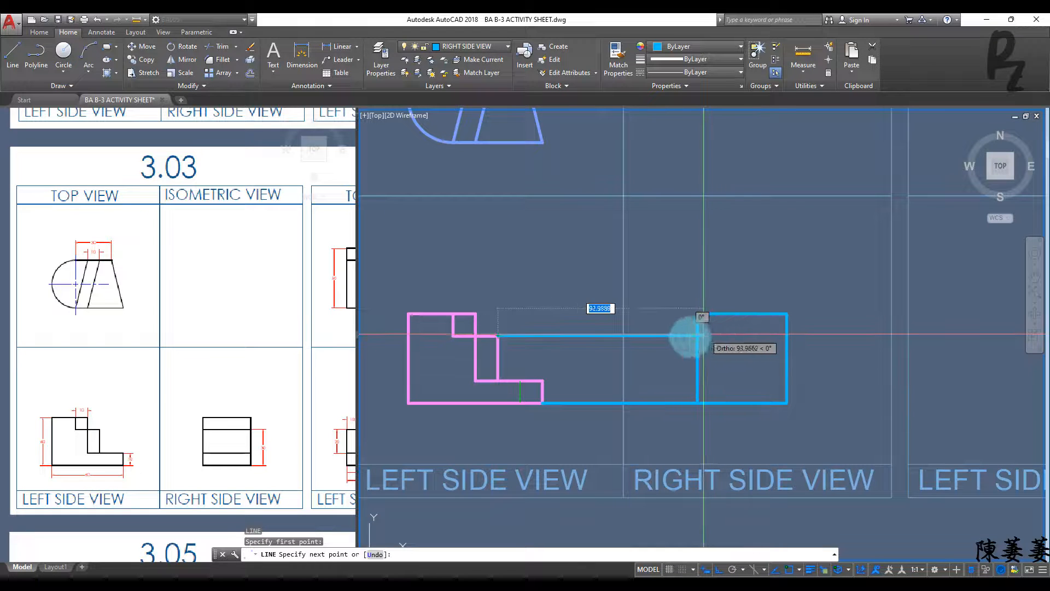
left_click(698, 335)
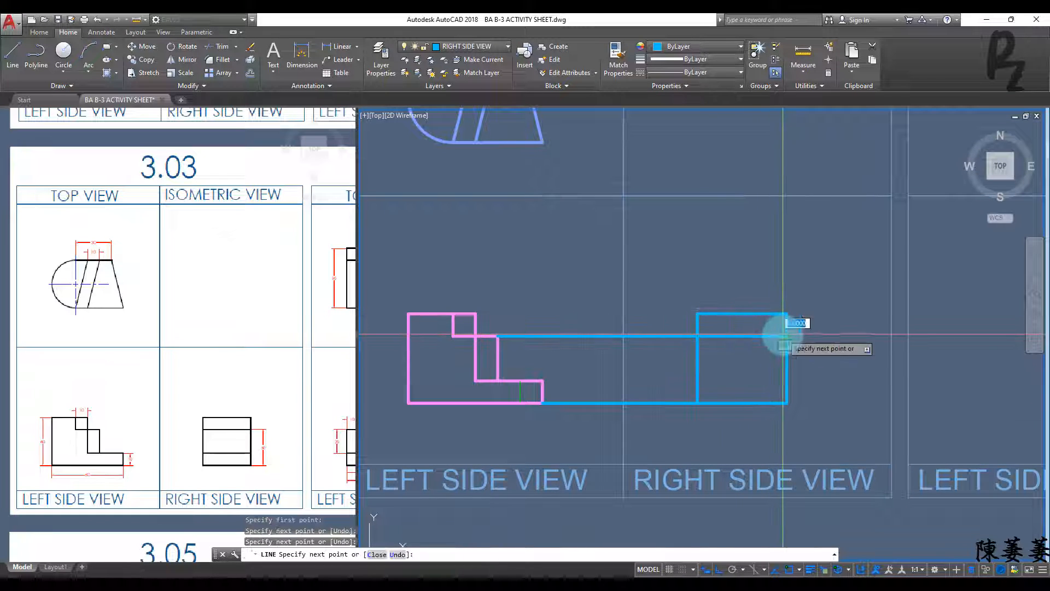
key("Return")
Step: Offset the horizontal line inside the square 20 downward
left_click(729, 346)
left_click(723, 325)
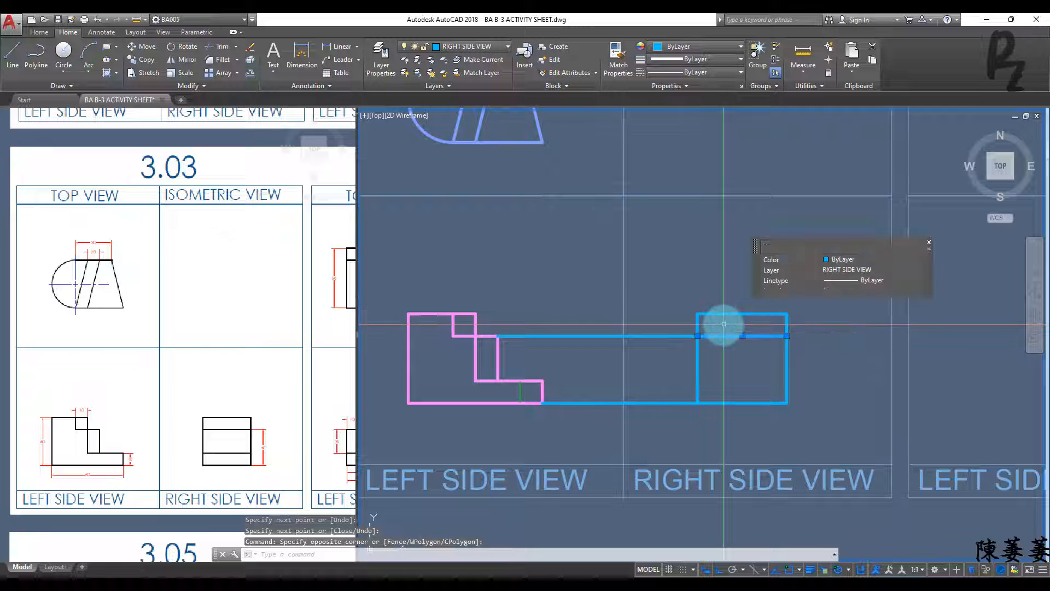
key("Return")
key("Return")
left_click(723, 336)
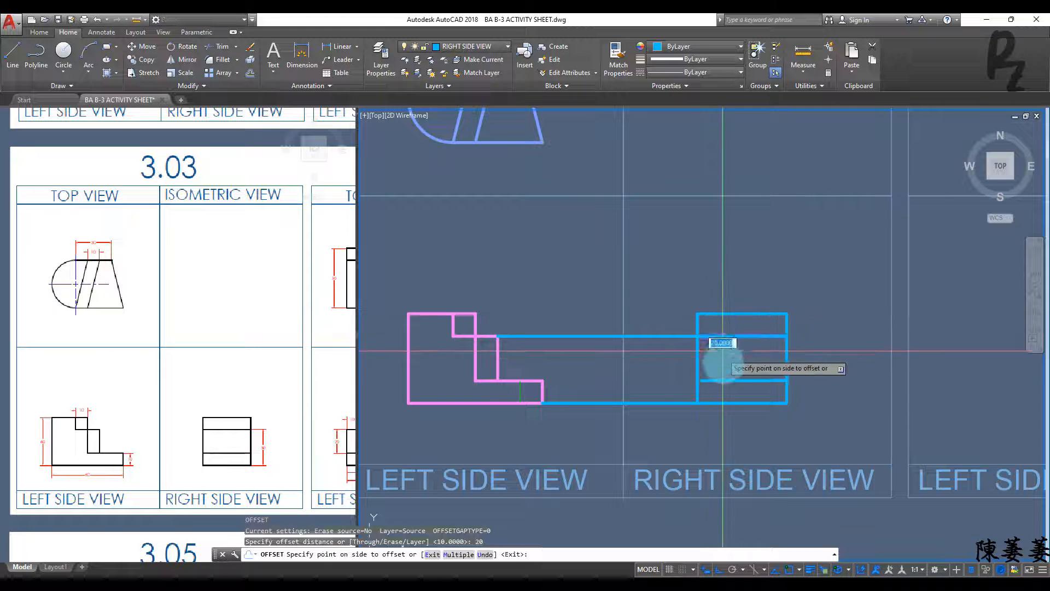
left_click(722, 364)
key("Escape")
key("Escape")
key("Escape")
Step: Erase the two horizontal projection lines between the left and right side views
left_click(653, 419)
left_click(652, 319)
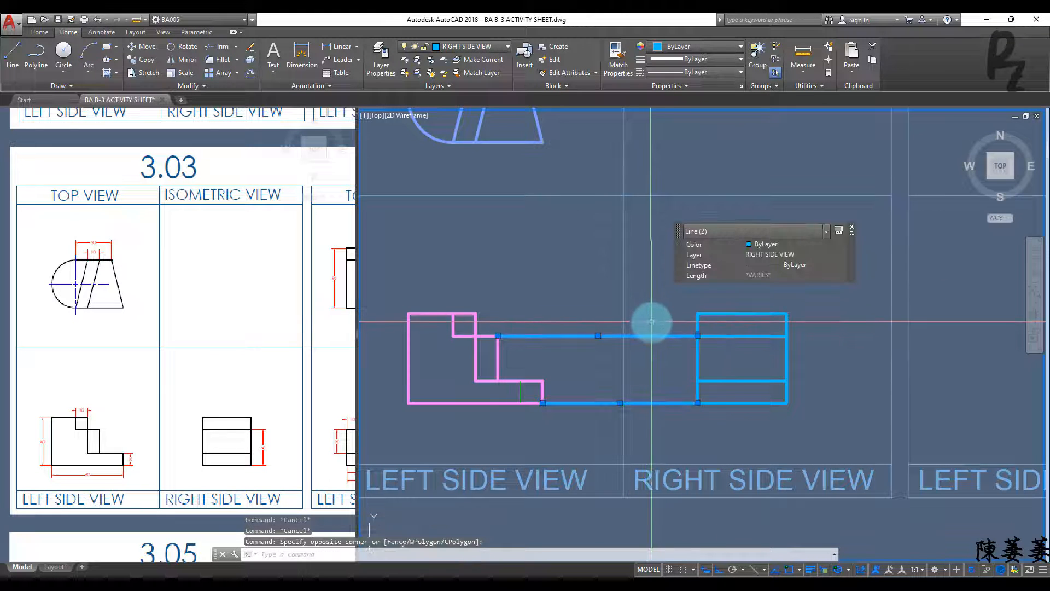
type("e")
key("Return")
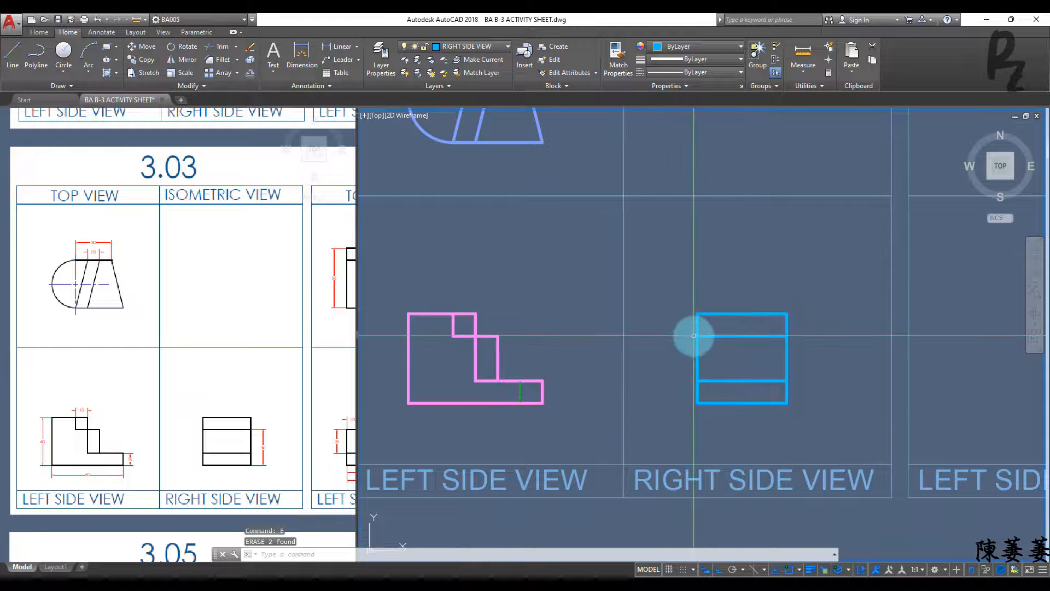
middle_click_drag(748, 296, 757, 356)
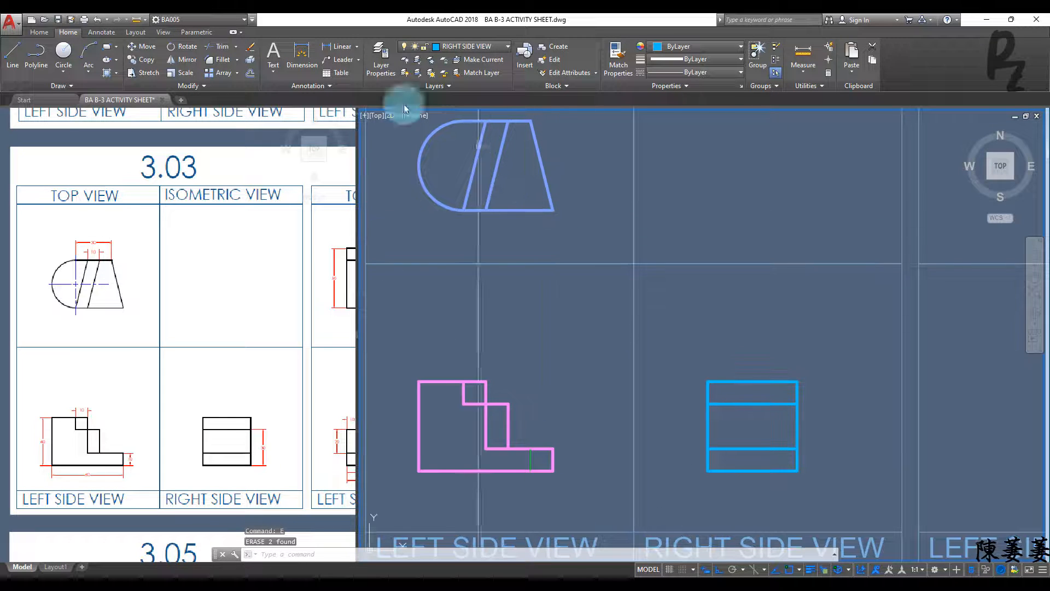
Step: Add a linear dimension above the top view's upper edge, from the arc's upper end to the upper-right corner
left_click(103, 33)
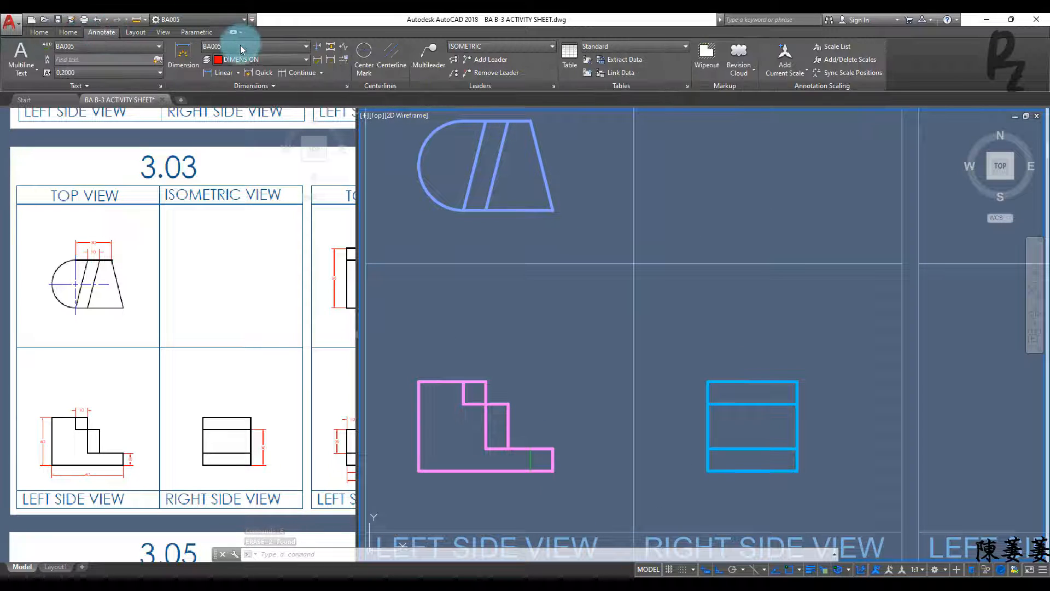
left_click(218, 73)
middle_click_drag(422, 165, 439, 271)
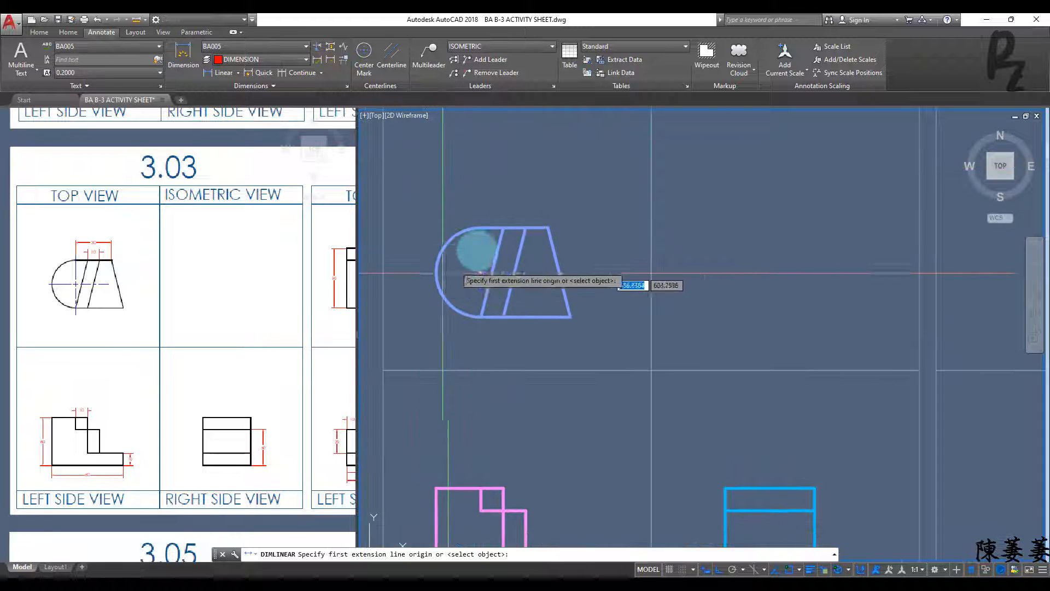
left_click(480, 226)
left_click(548, 227)
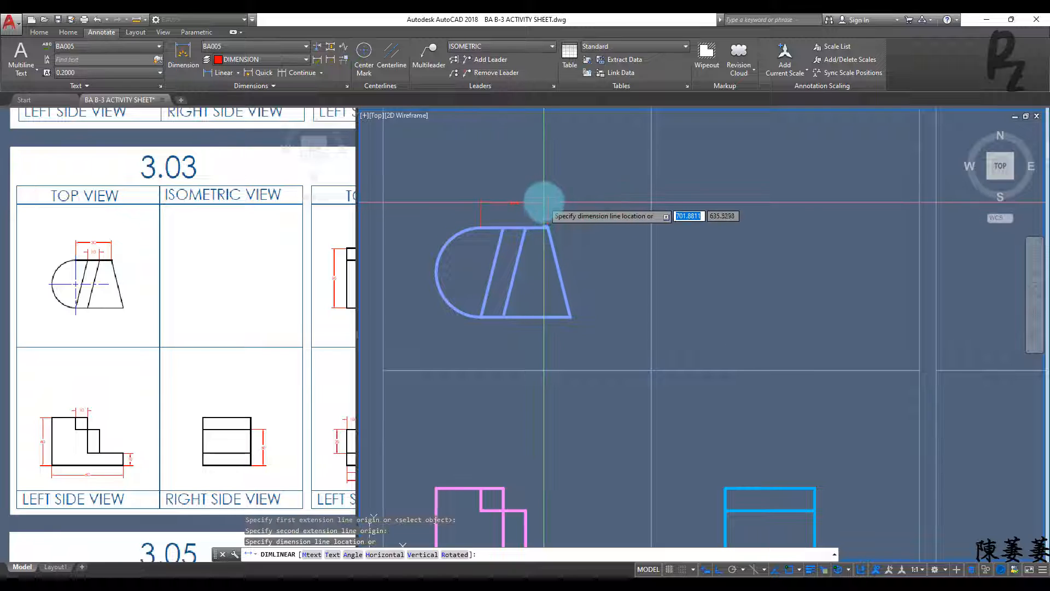
left_click(502, 206)
Step: Modify the BA005 dimension style's overall scale for dimension features
scroll(504, 205, "up", 4)
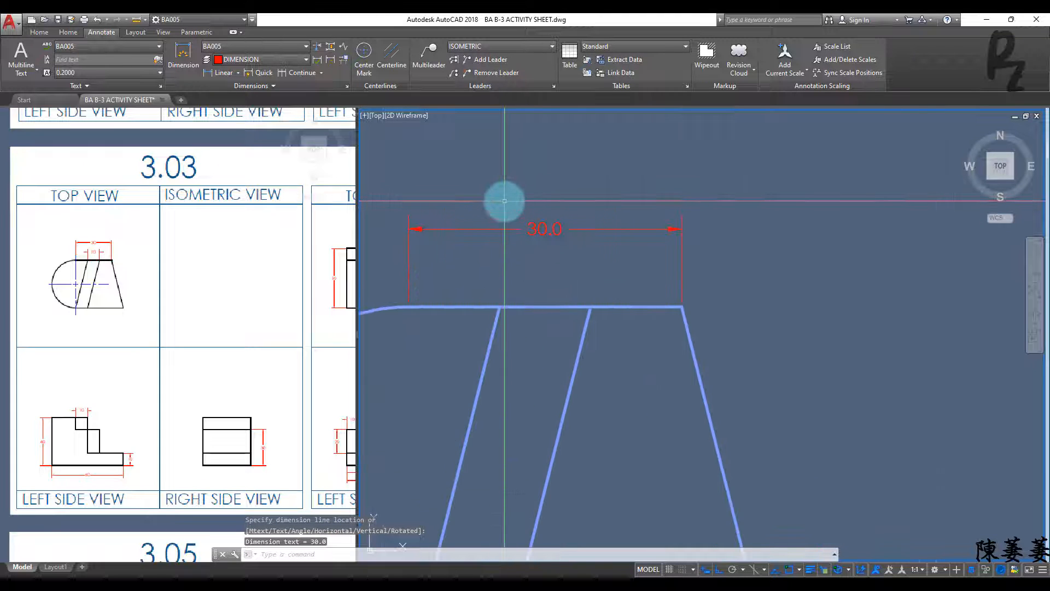
scroll(504, 210, "down", 7)
scroll(663, 206, "down", 3)
scroll(442, 229, "up", 7)
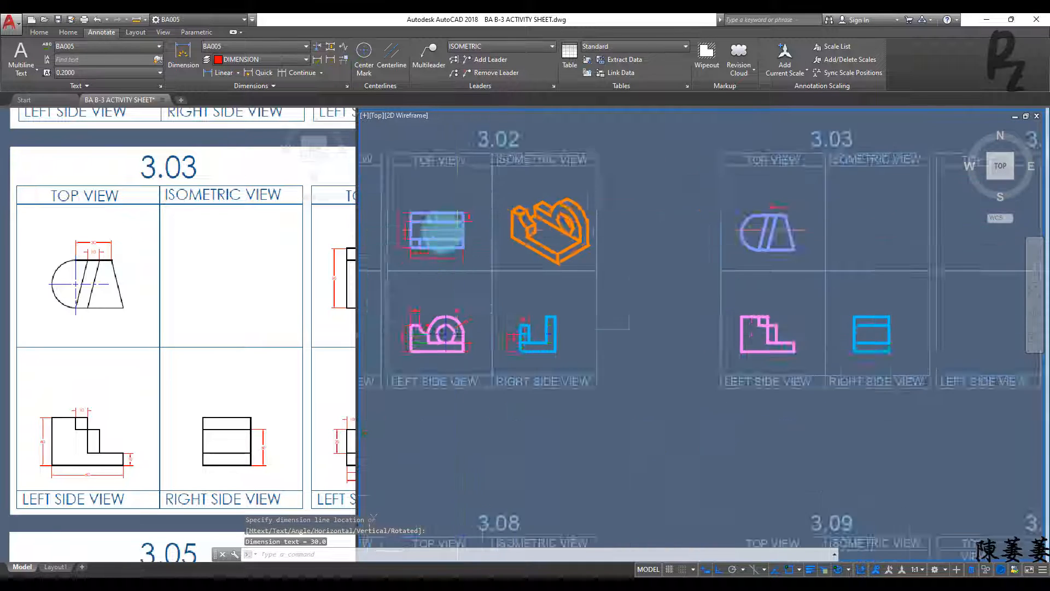
scroll(443, 228, "down", 5)
scroll(628, 206, "up", 7)
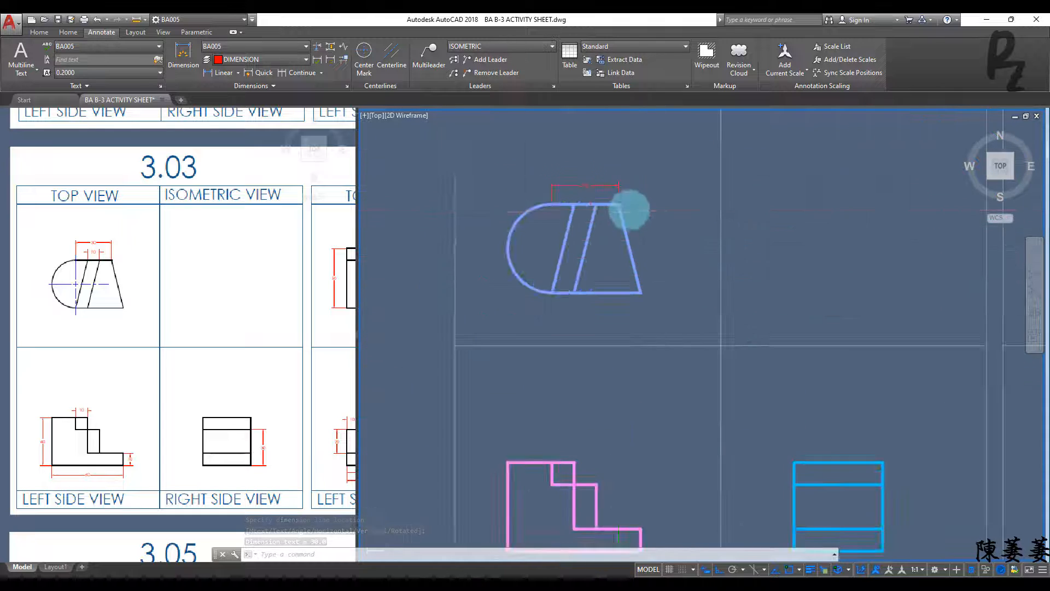
middle_click_drag(643, 209, 595, 274)
scroll(609, 250, "down", 2)
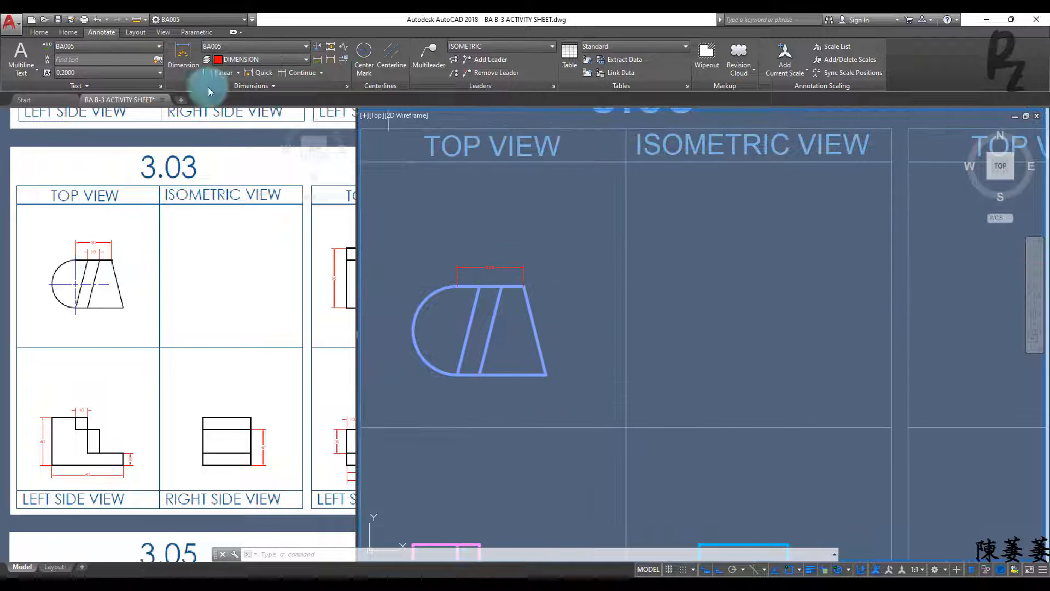
left_click(348, 86)
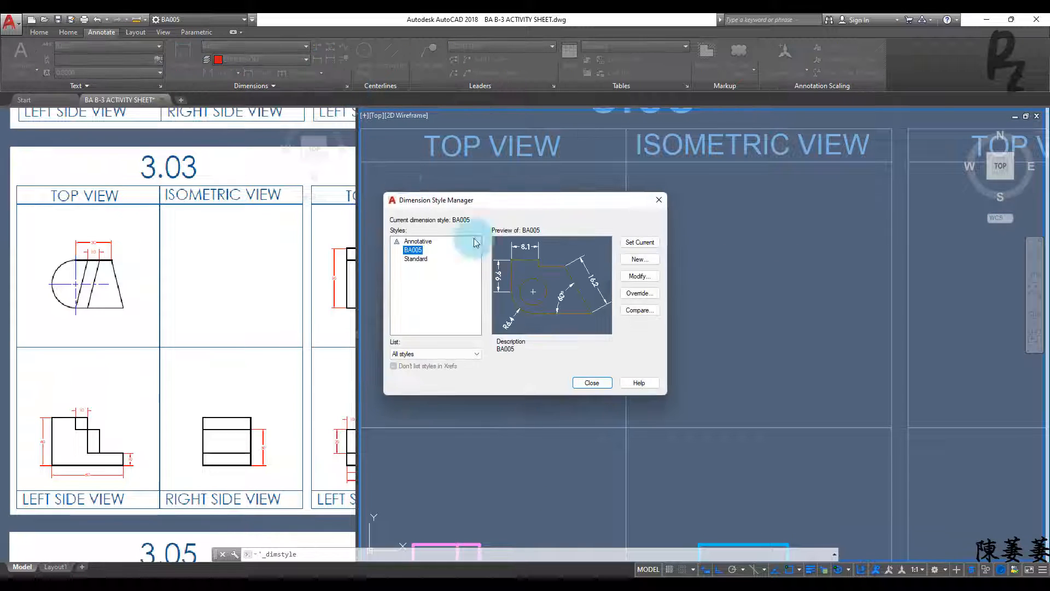
left_click(638, 276)
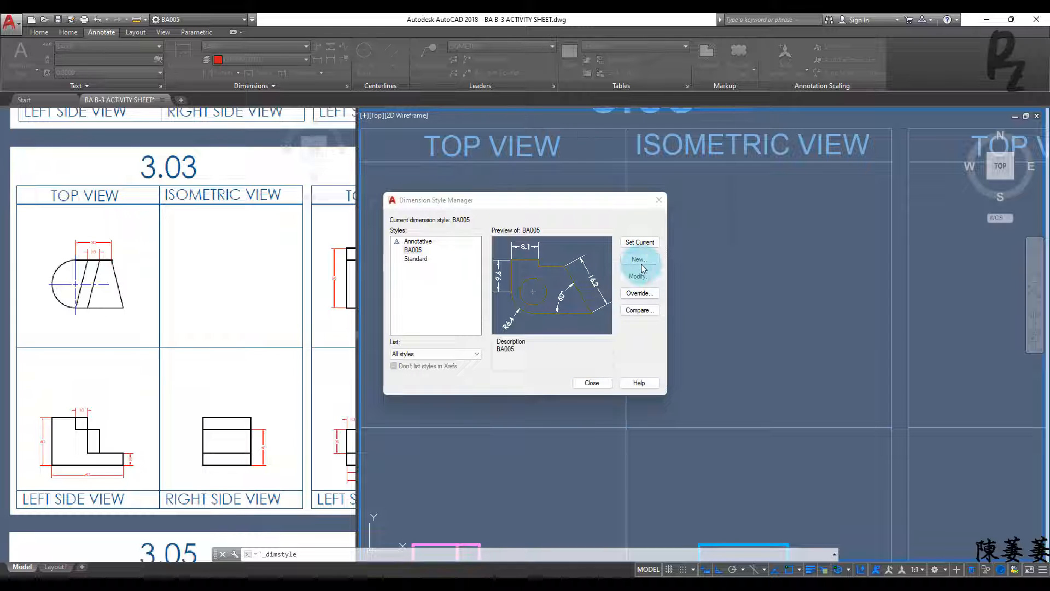
left_click(857, 136)
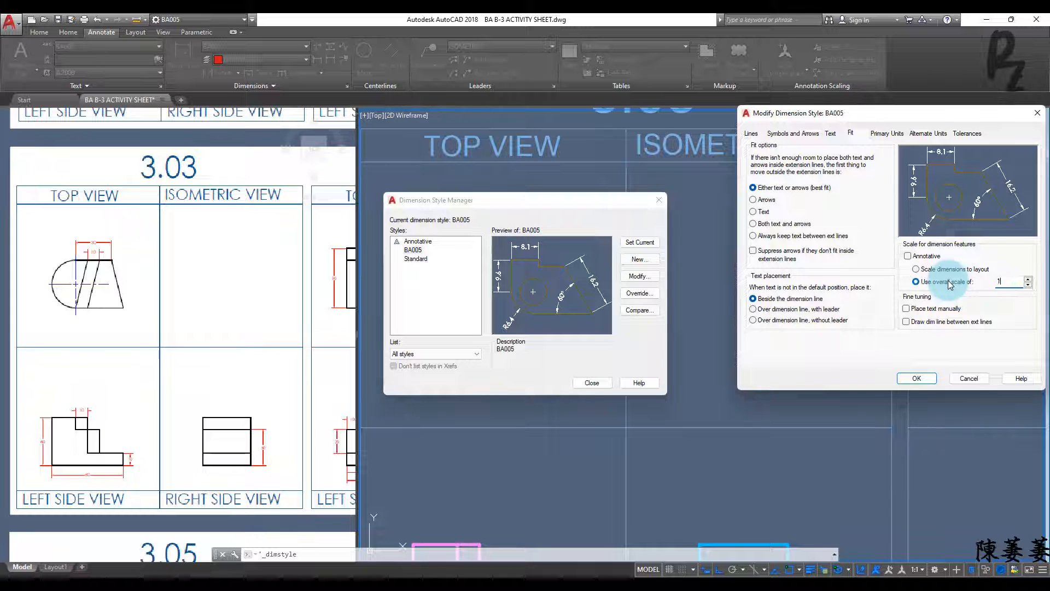
left_click(916, 376)
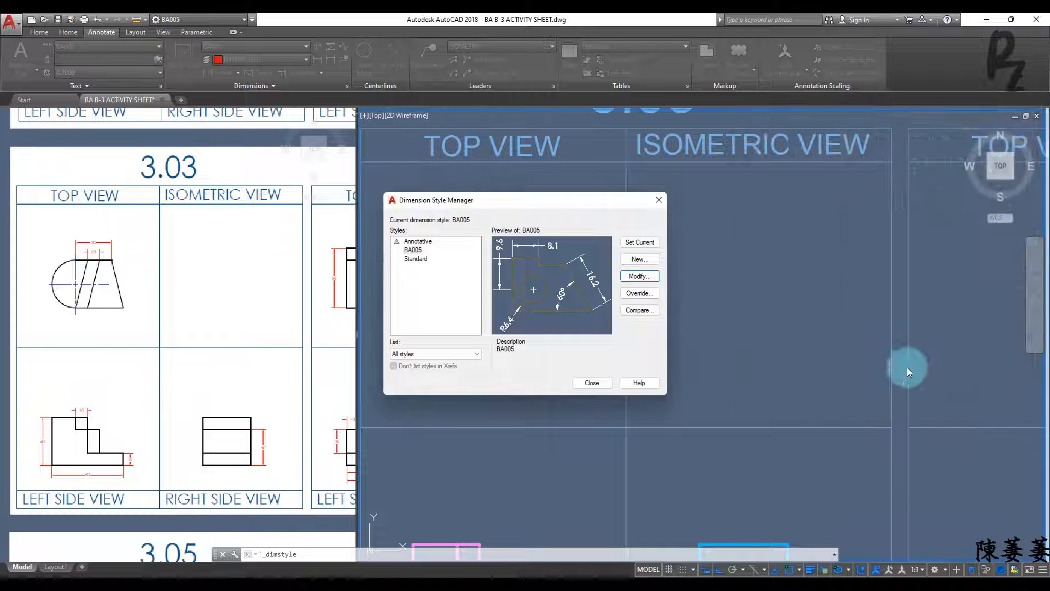
left_click(600, 384)
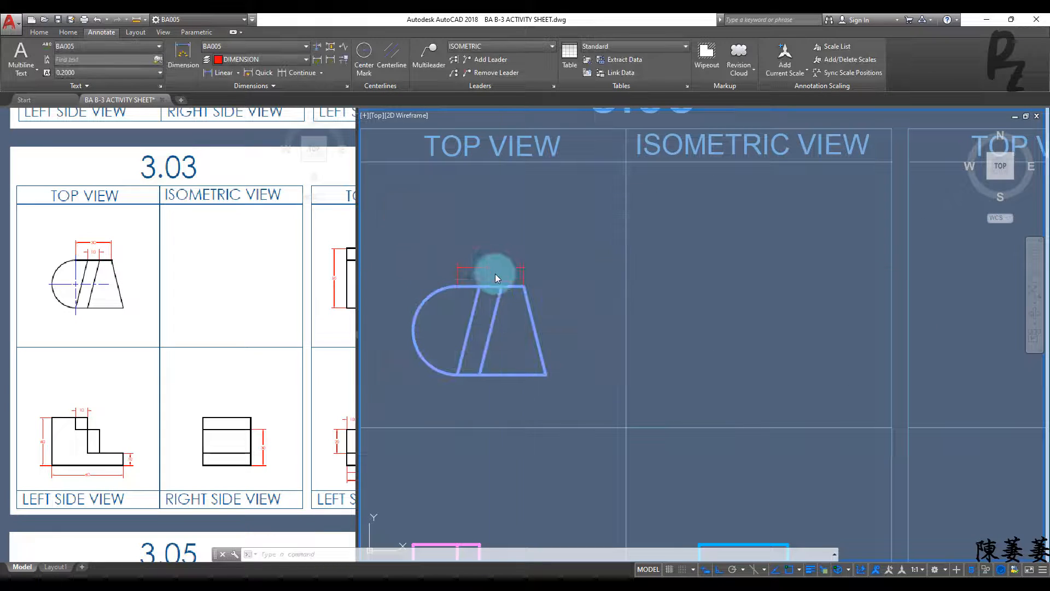
Step: Move the top view's upper-edge dimension line farther above the outline, leaving room for another dimension beneath it
scroll(489, 278, "up", 3)
scroll(485, 274, "down", 3)
middle_click_drag(477, 305, 575, 235)
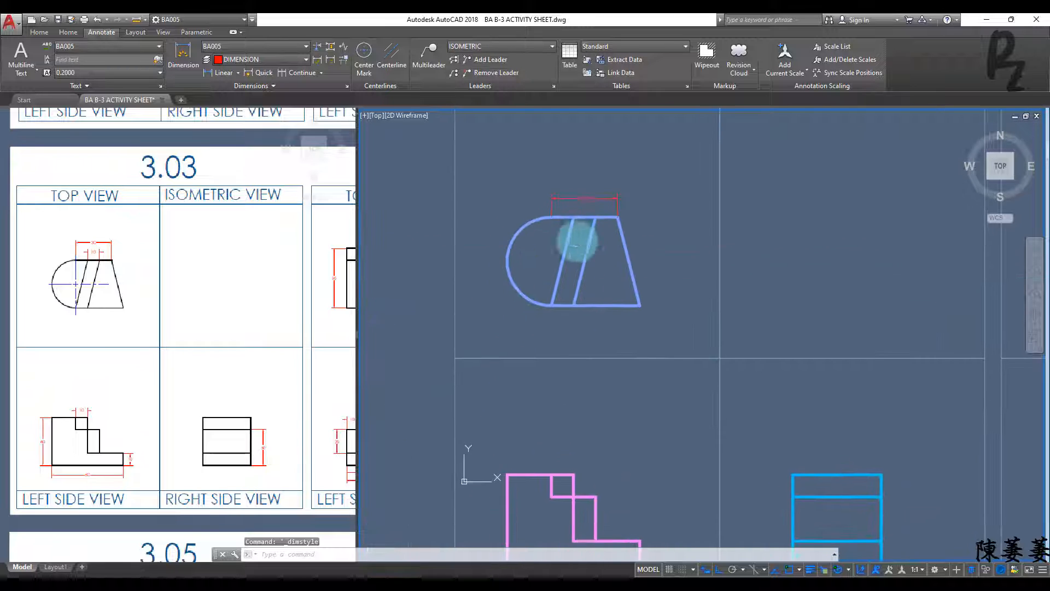
middle_click_drag(607, 318, 586, 286)
middle_click_drag(572, 211, 562, 293)
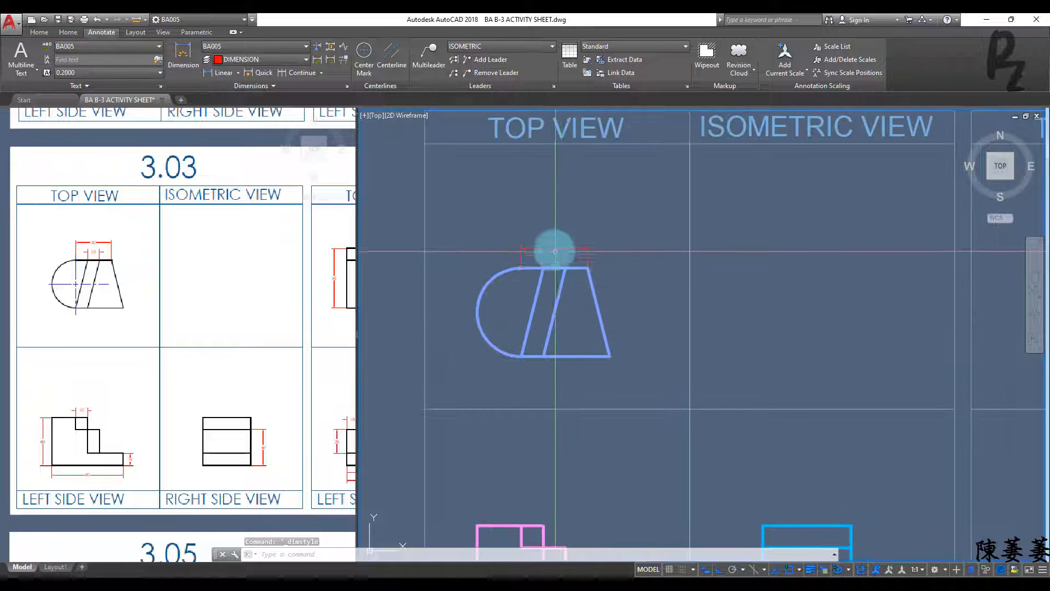
scroll(554, 250, "up", 2)
left_click(554, 248)
left_click(553, 247)
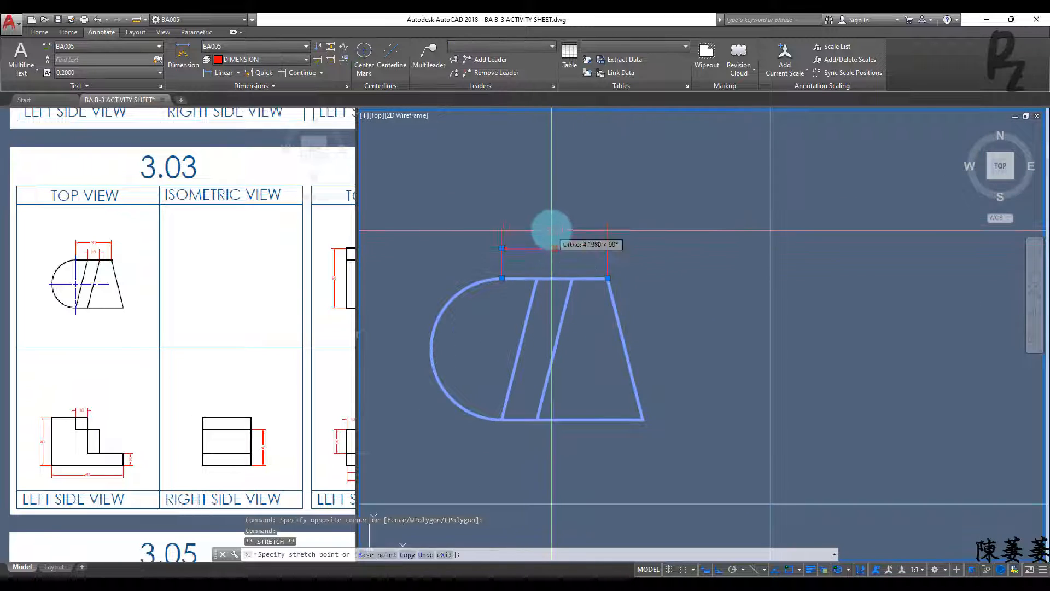
key("Escape")
Step: Dimension the gap between the two slanted lines' upper ends in the top view, below the existing dimension line
left_click(274, 116)
left_click(215, 75)
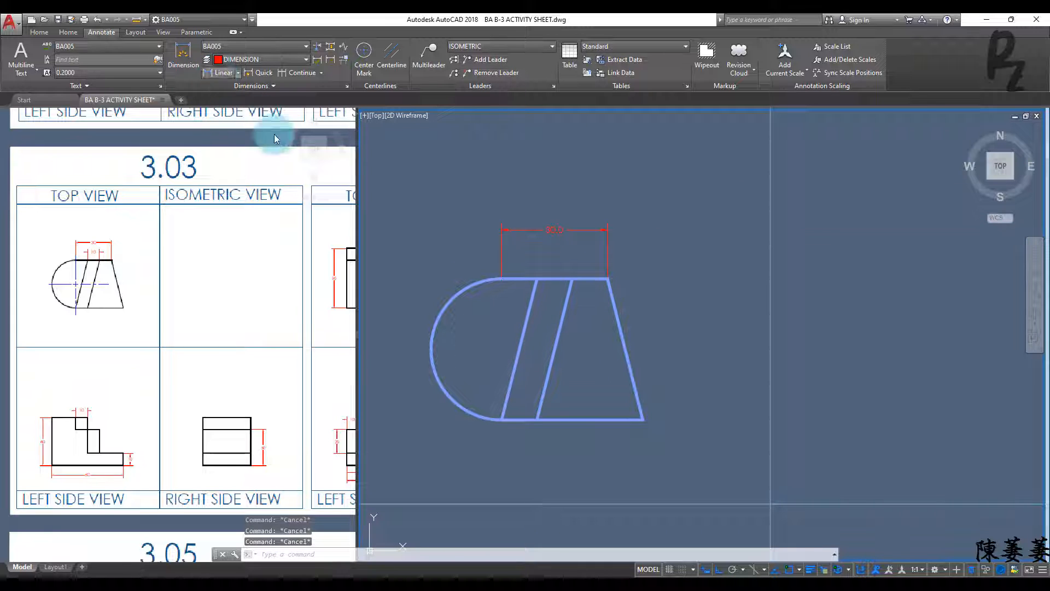
left_click(536, 278)
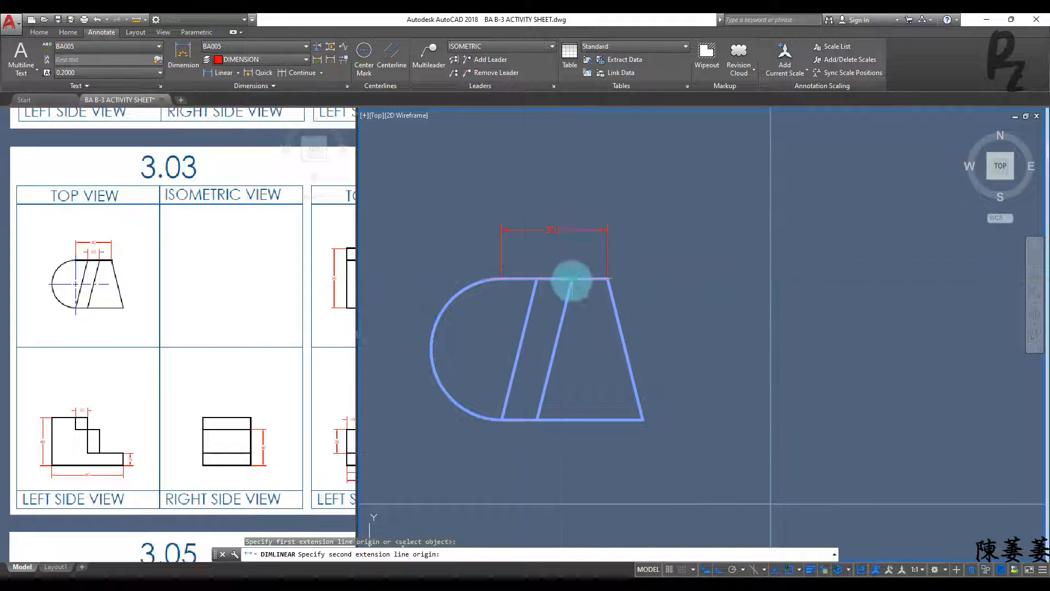
left_click(572, 278)
left_click(567, 259)
Step: Dimension the horizontal offset between the top view's upper-right and lower-right corners, in line with the upper-edge dimension
key("space")
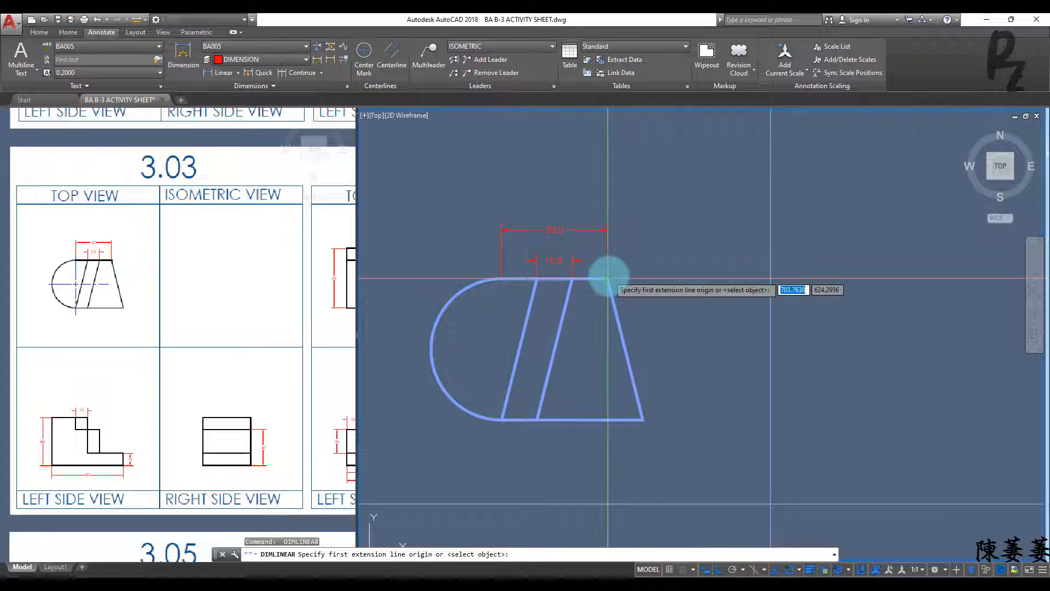
left_click(607, 278)
left_click(643, 419)
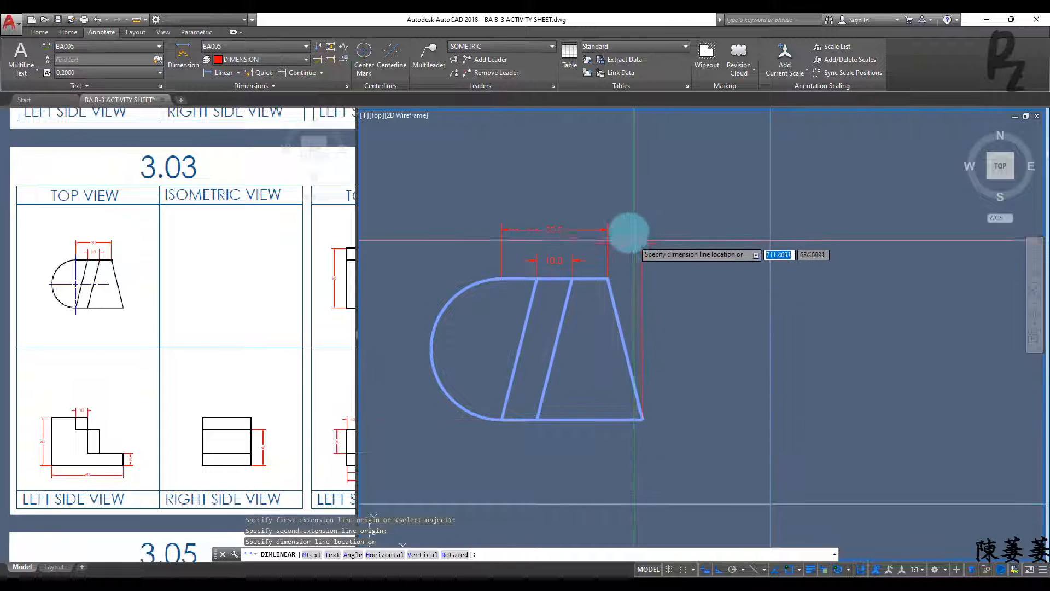
left_click(608, 231)
Step: Add a center mark to the arc at the rounded end of the top view
scroll(612, 273, "down", 4)
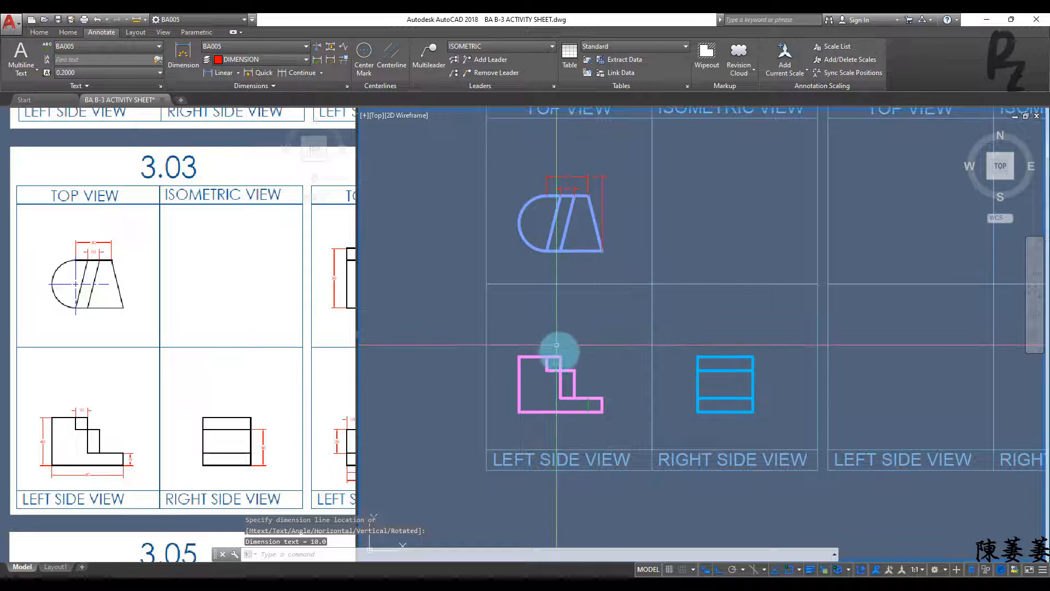
scroll(570, 375, "up", 2)
middle_click_drag(578, 322, 635, 345)
middle_click_drag(560, 260, 565, 370)
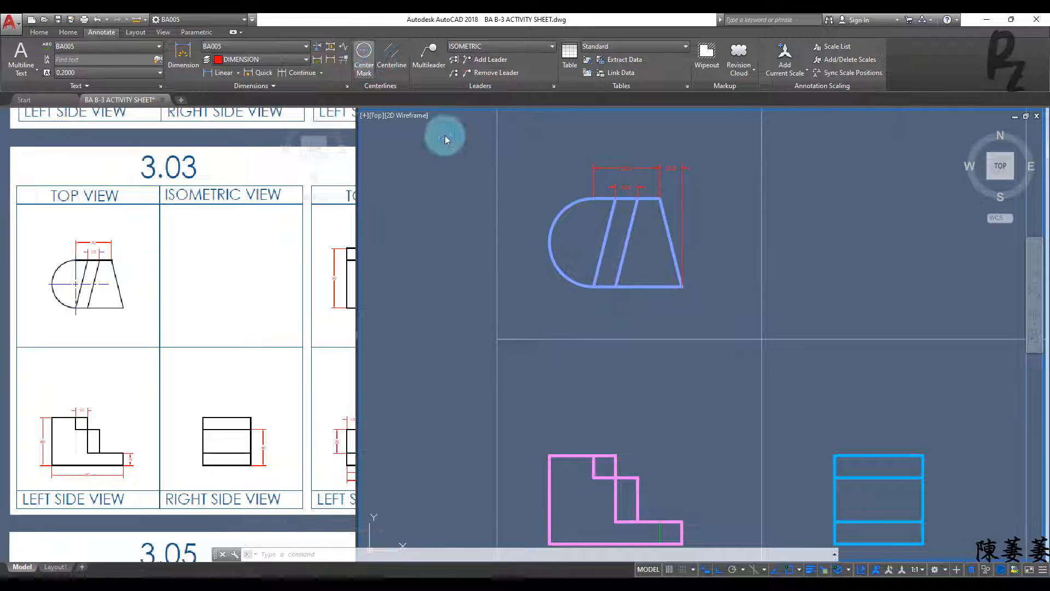
left_click(551, 239)
key("Escape")
key("Escape")
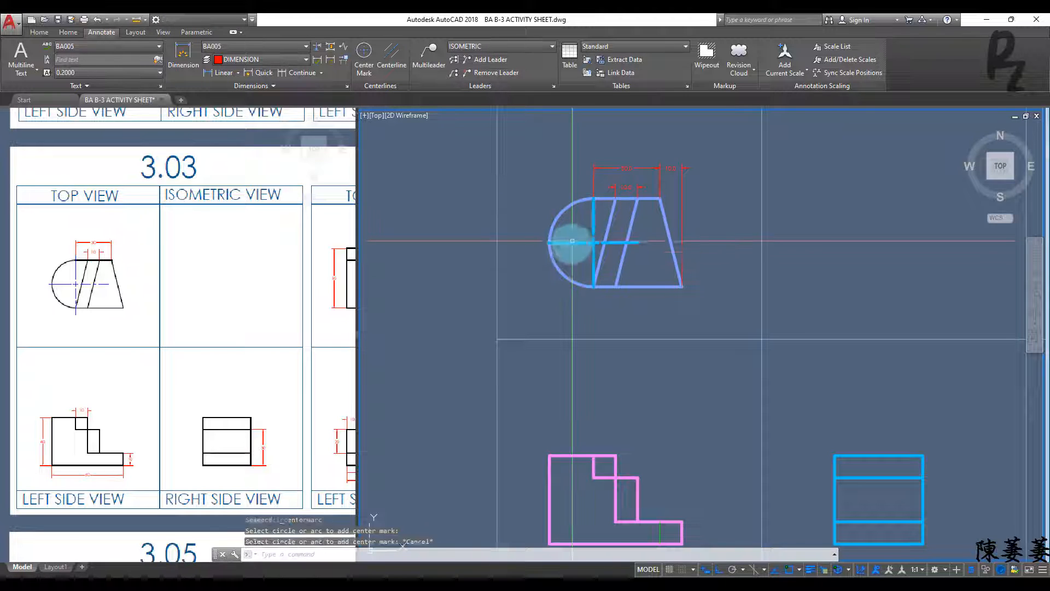
Step: Change the arc's center mark to the dark blue layer to match the reference top view
left_click(573, 253)
left_click(563, 235)
left_click(703, 160)
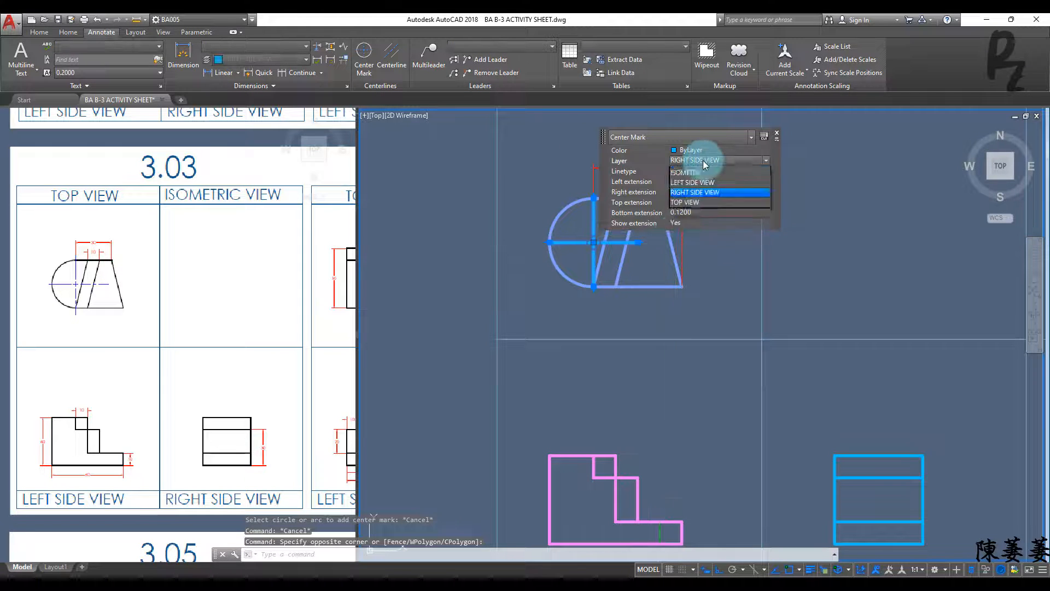
left_click(691, 196)
key("Escape")
key("Escape")
key("Escape")
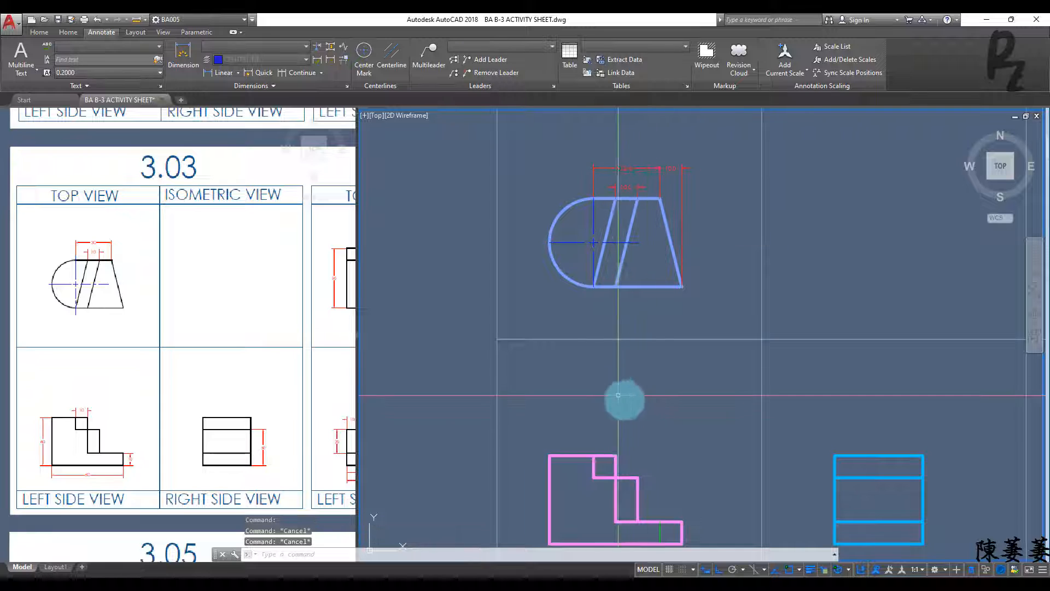
Step: Dimension the width of the small square at the upper step of the left side view, placed above it
middle_click_drag(623, 383, 590, 237)
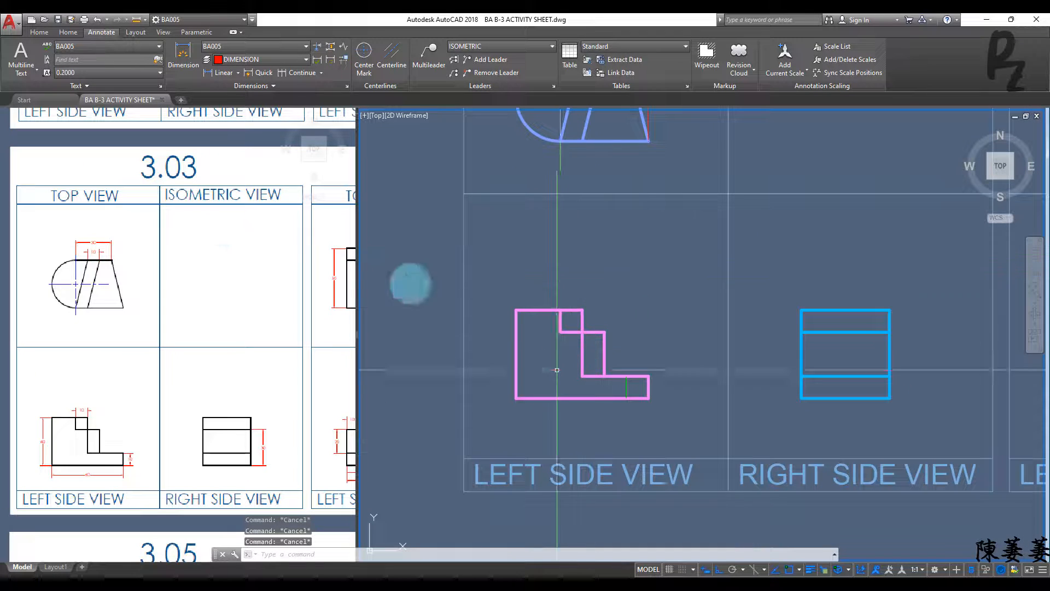
left_click(216, 73)
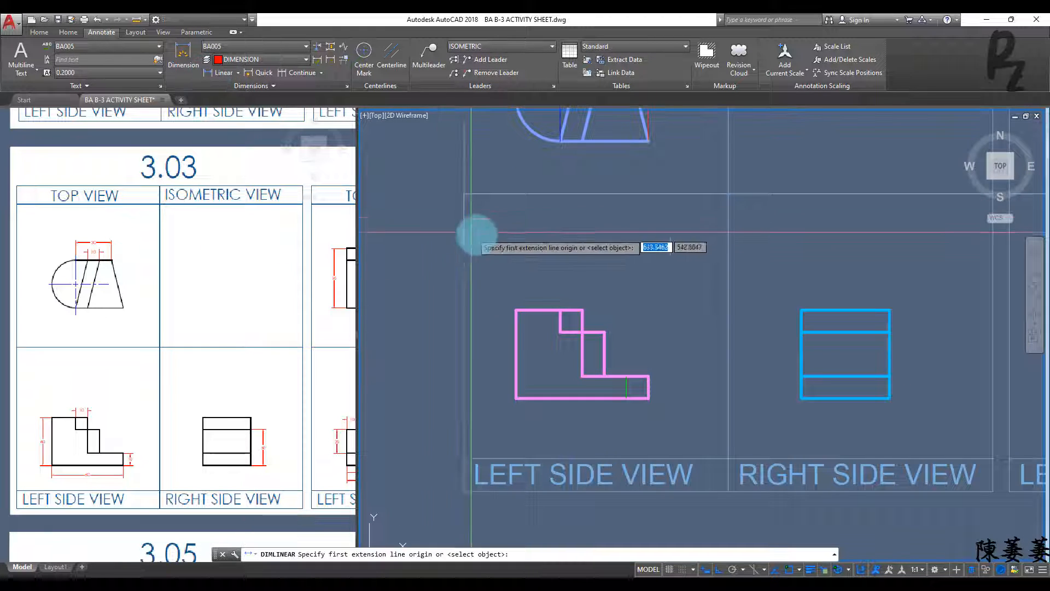
left_click(560, 310)
left_click(581, 310)
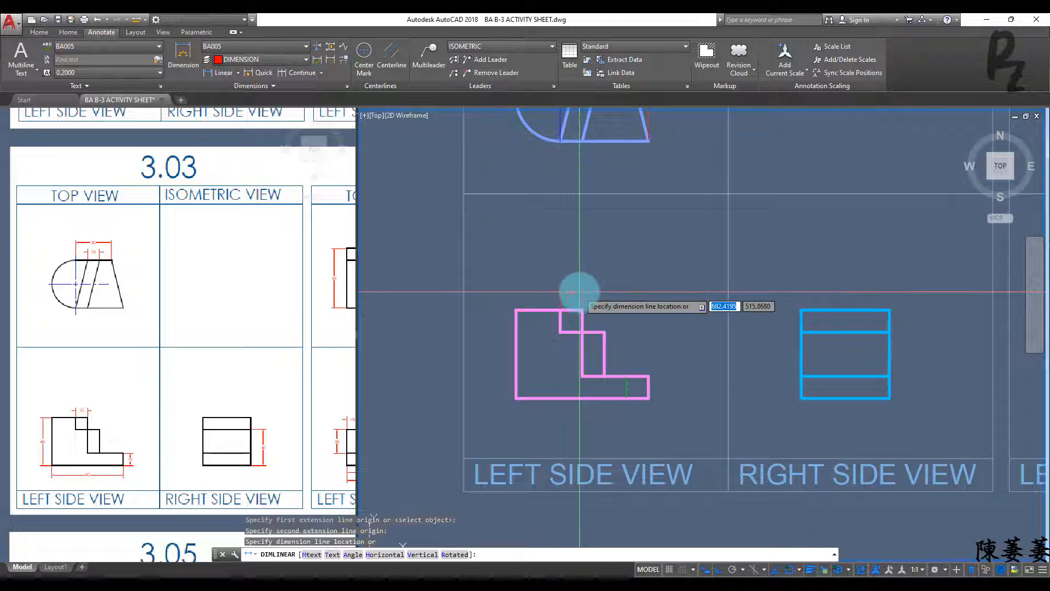
left_click(580, 293)
Step: Dimension the left side view's overall height beside its left edge and its overall length below its bottom edge
key("Return")
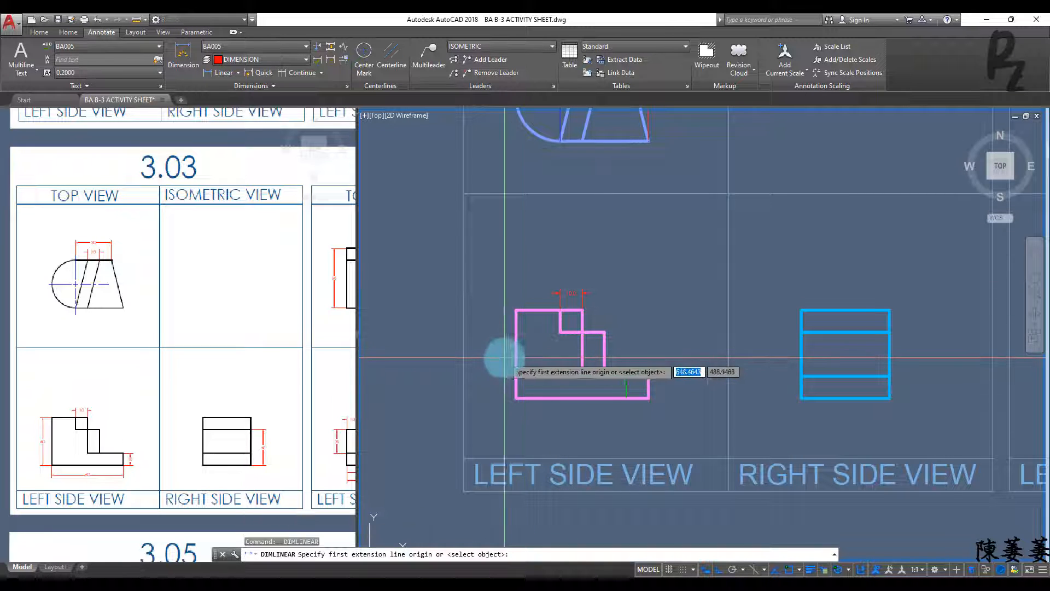
key("Return")
left_click(515, 356)
left_click(496, 356)
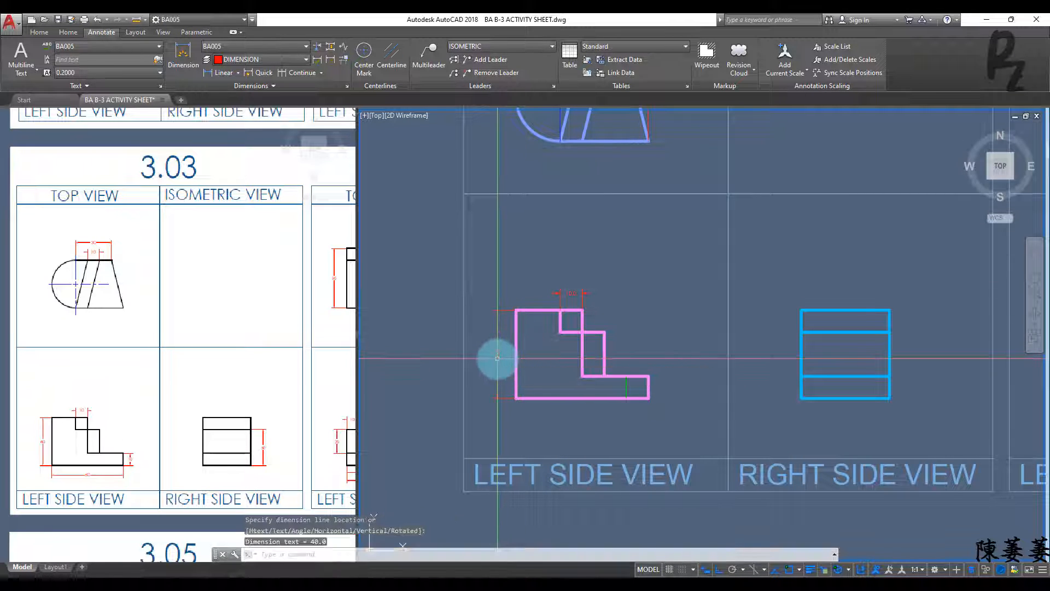
key("Return")
key("Return")
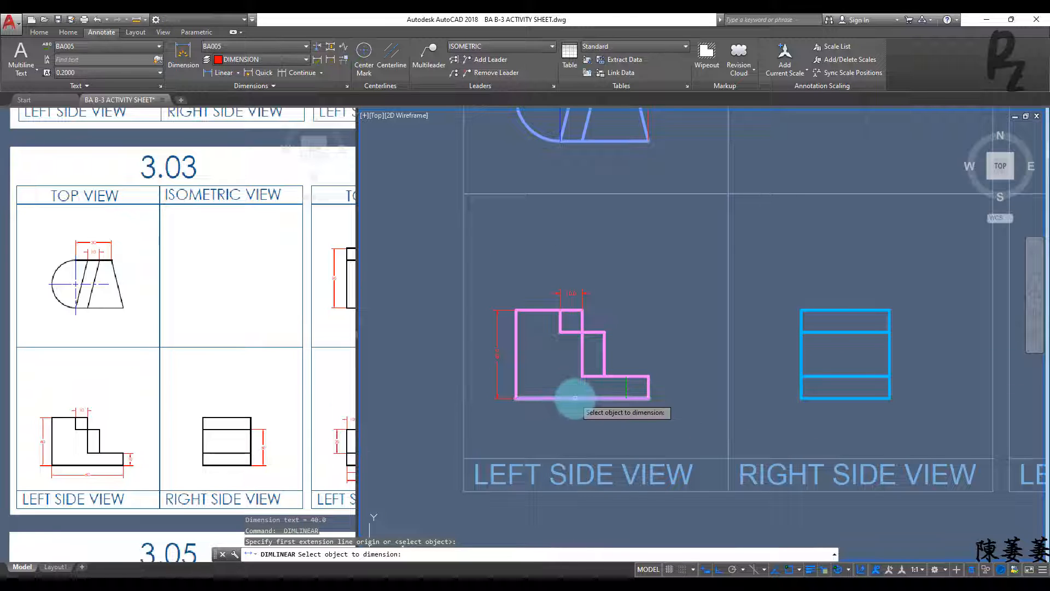
left_click(574, 398)
left_click(574, 416)
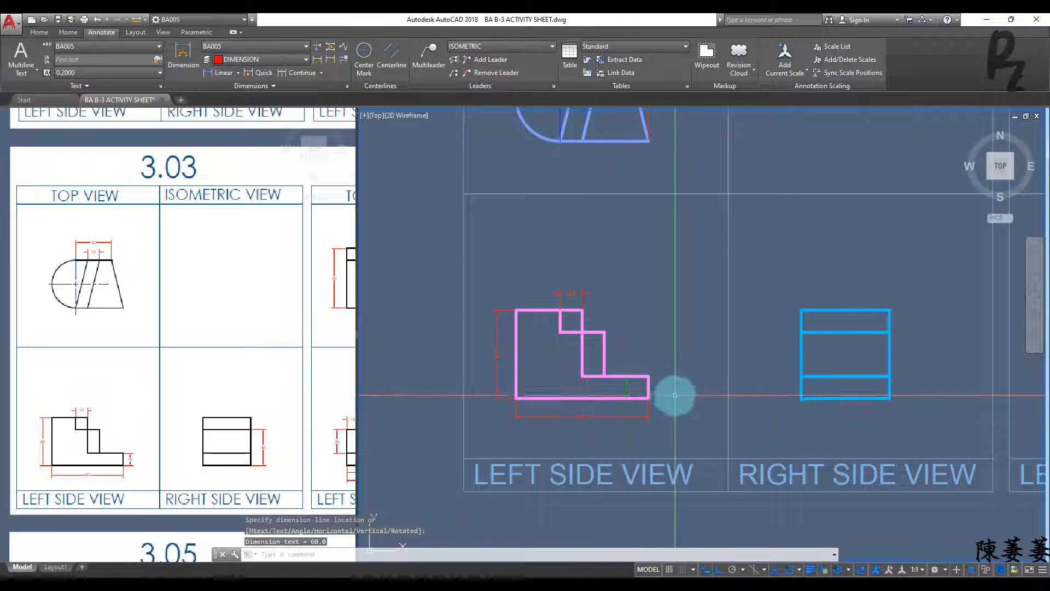
Step: Dimension the height of the low step at the right end of the left side view
key("Return")
key("Return")
left_click(648, 388)
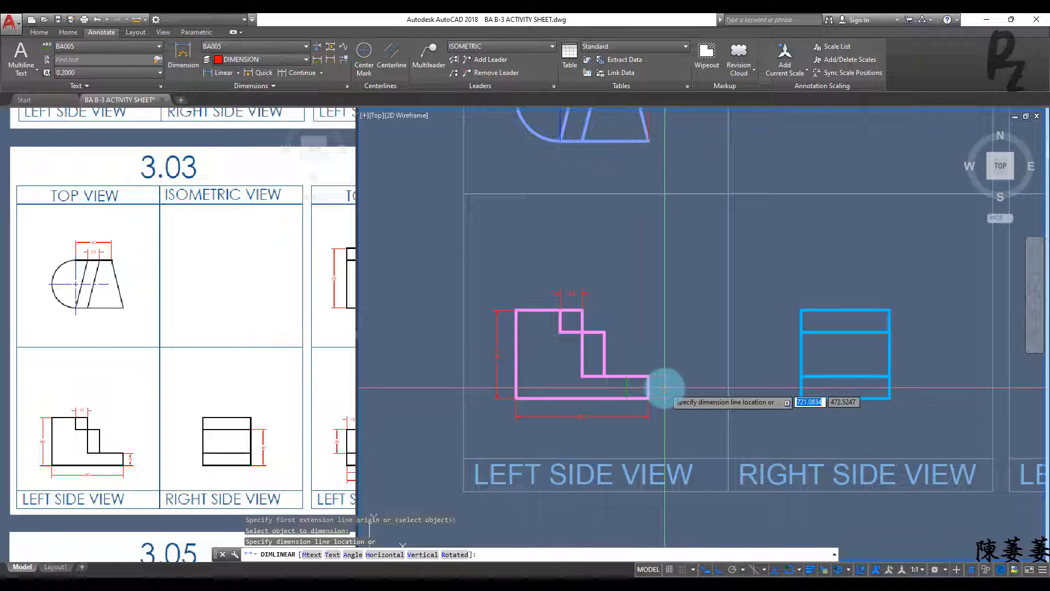
left_click(665, 385)
Step: Dimension the height from the upper inner line to the base of the right side view, placed beside its right edge
middle_click_drag(858, 368, 812, 368)
key("Return")
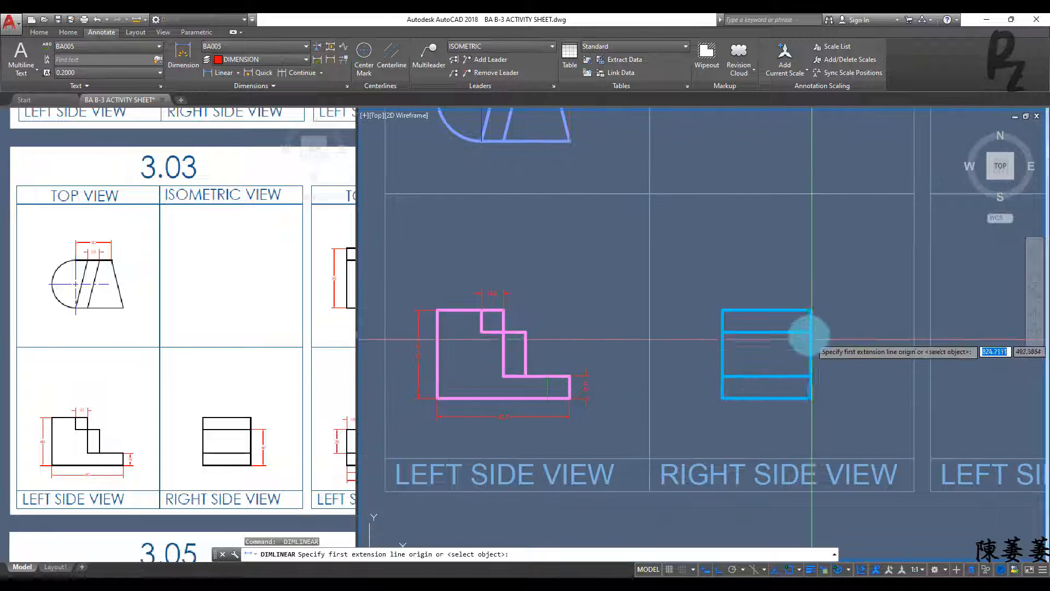
left_click(811, 331)
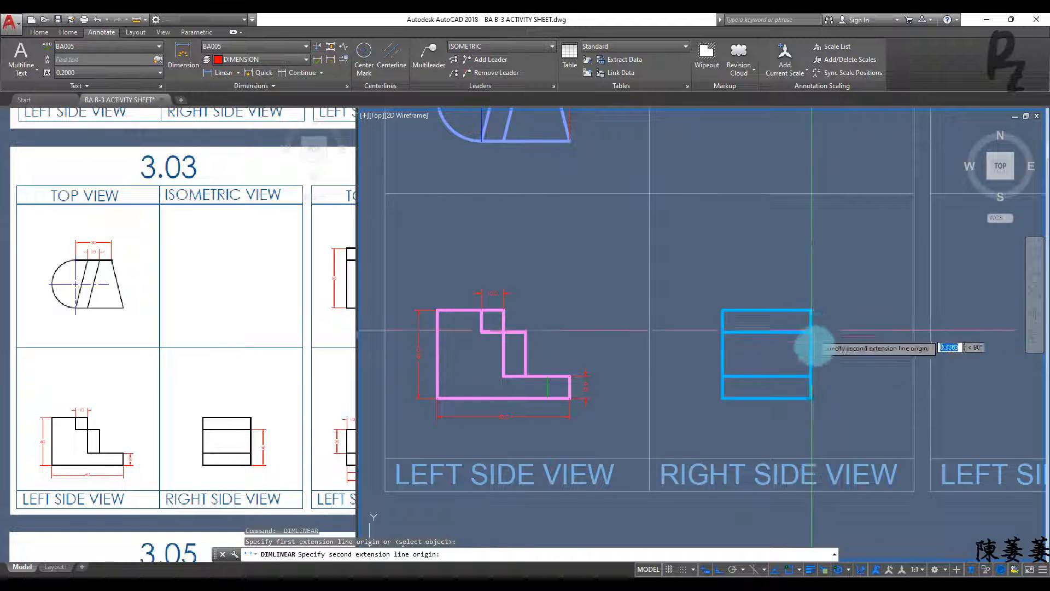
left_click(812, 396)
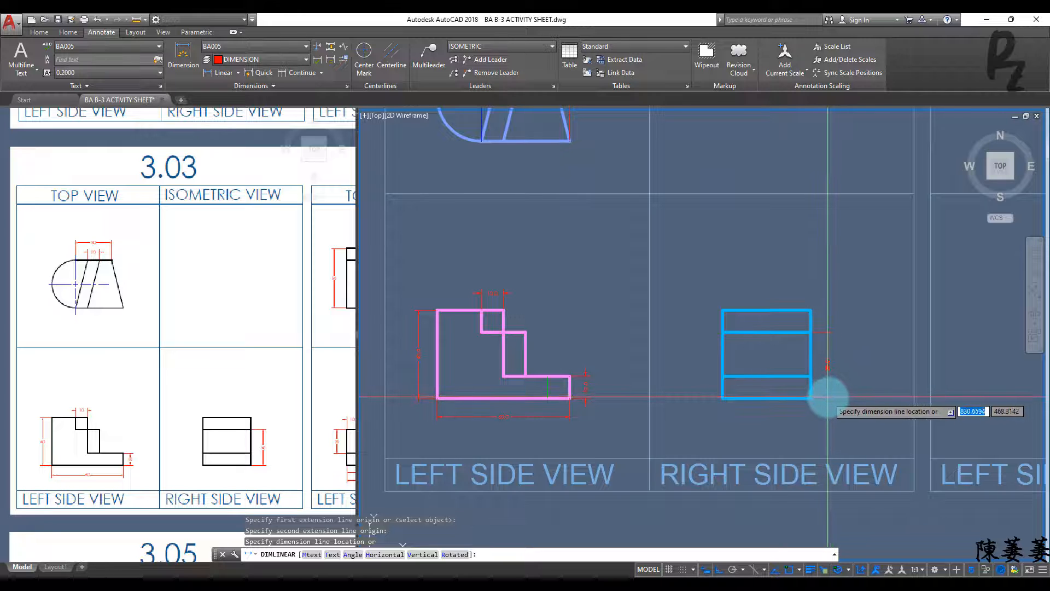
left_click(828, 396)
scroll(827, 352, "up", 4)
scroll(828, 352, "down", 6)
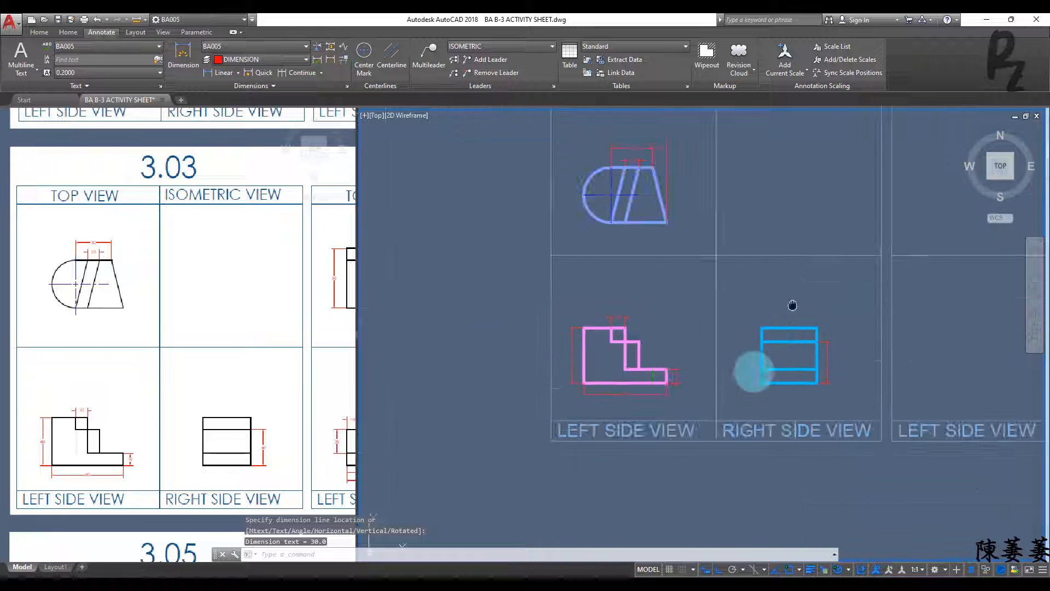
Step: Turn on isometric drafting, make the ISOMETRIC layer current, and set the isoplane to Top
middle_click_drag(792, 305, 729, 427)
middle_click_drag(708, 327, 696, 316)
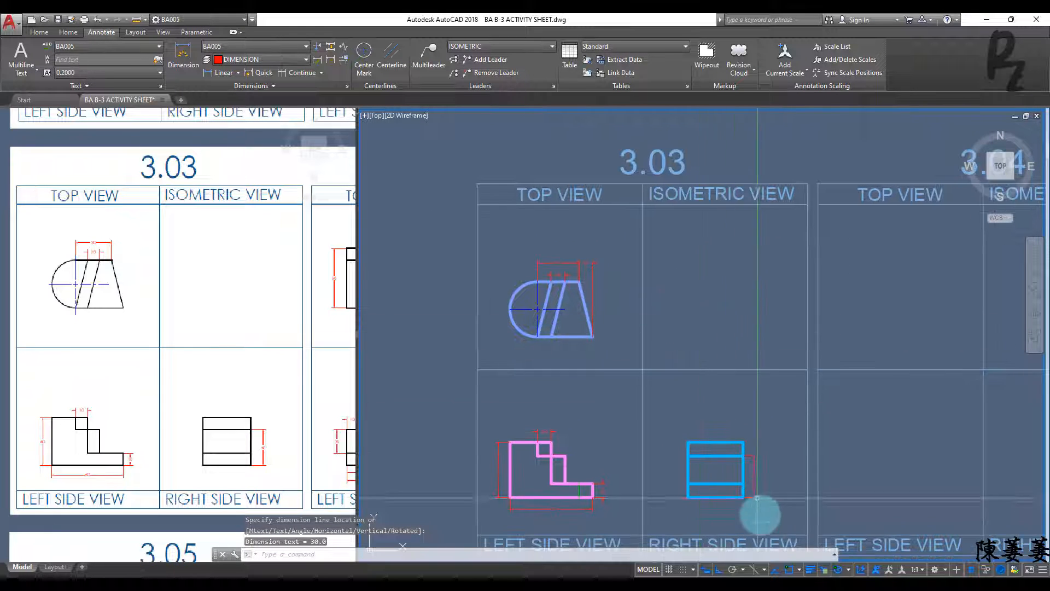
left_click(754, 569)
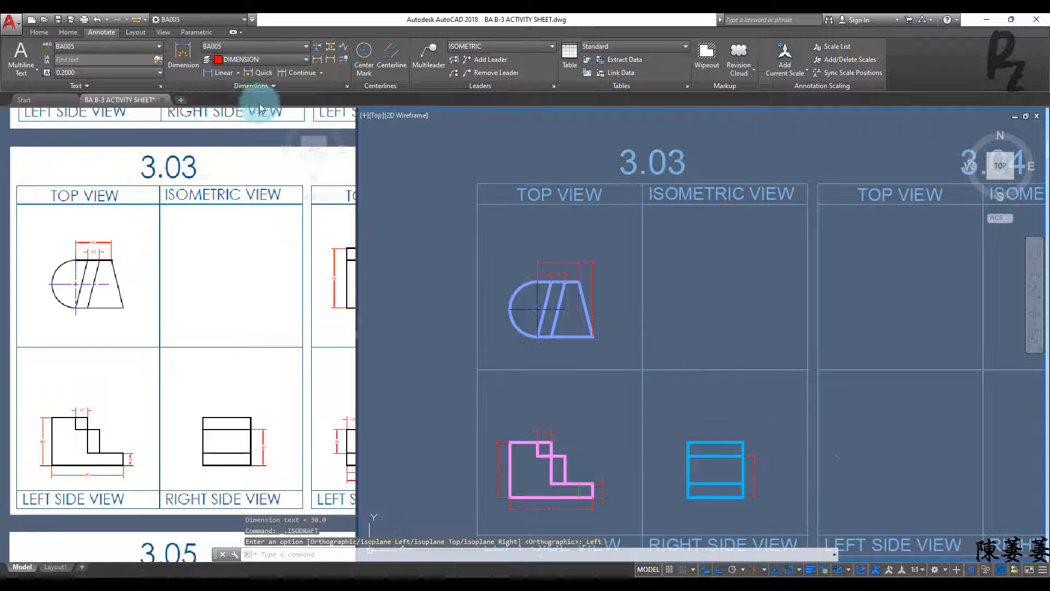
left_click(69, 35)
left_click(482, 52)
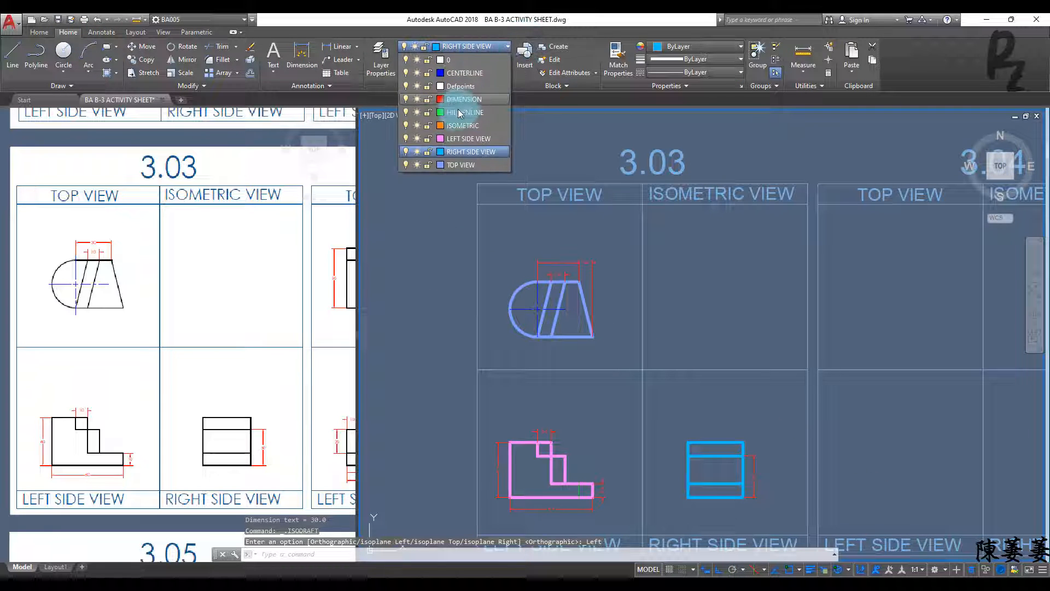
left_click(459, 126)
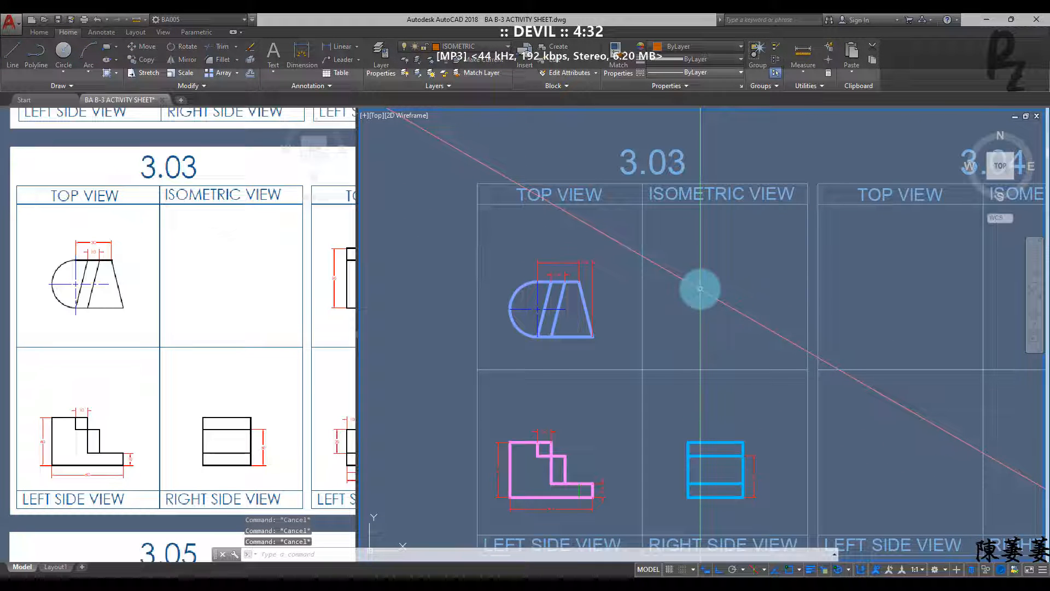
key("F5")
scroll(722, 278, "up", 2)
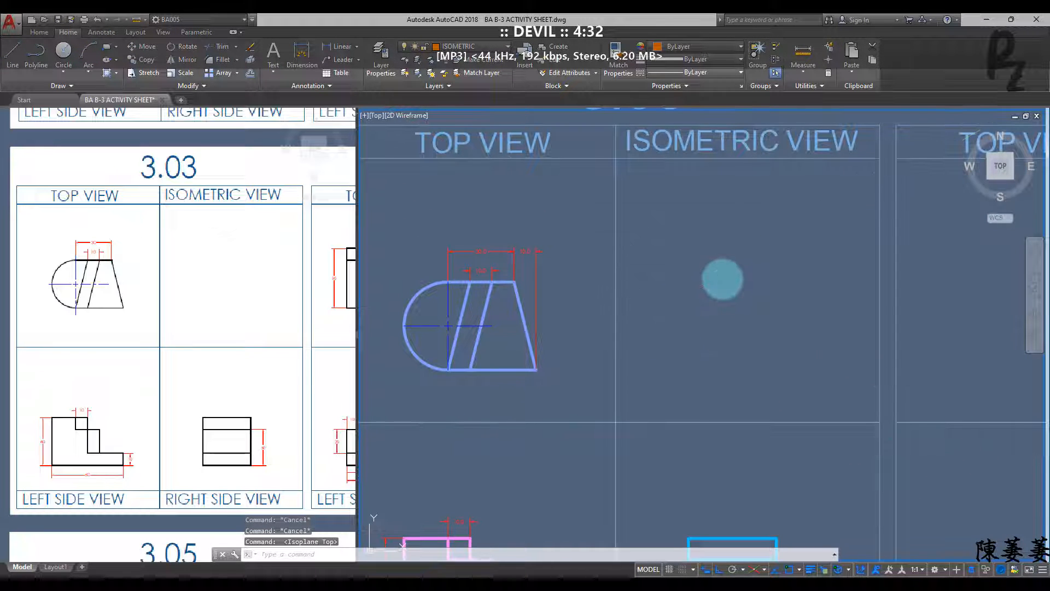
scroll(733, 237, "down", 2)
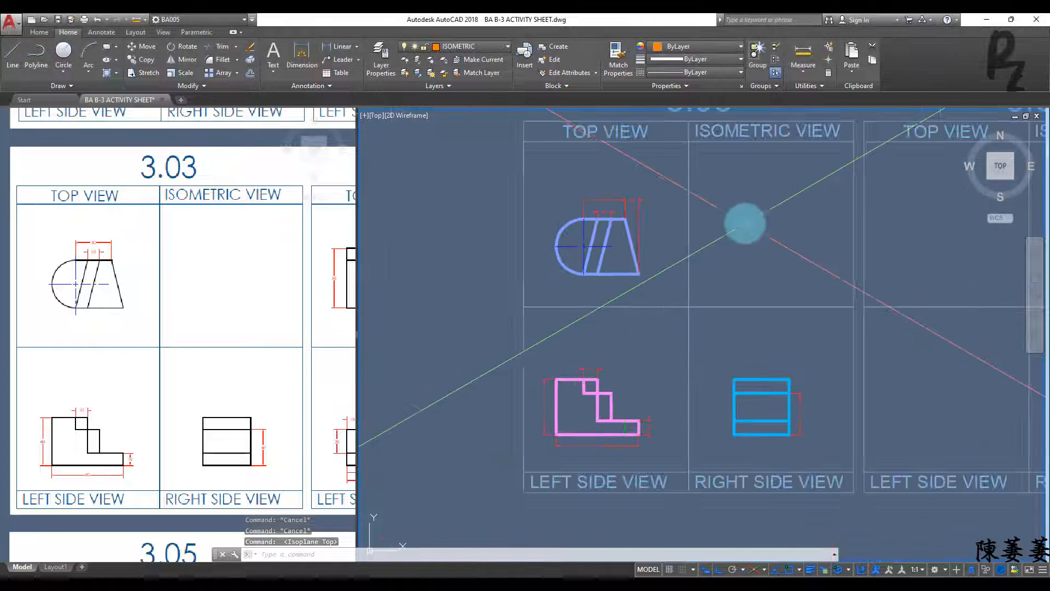
middle_click_drag(581, 275, 560, 323)
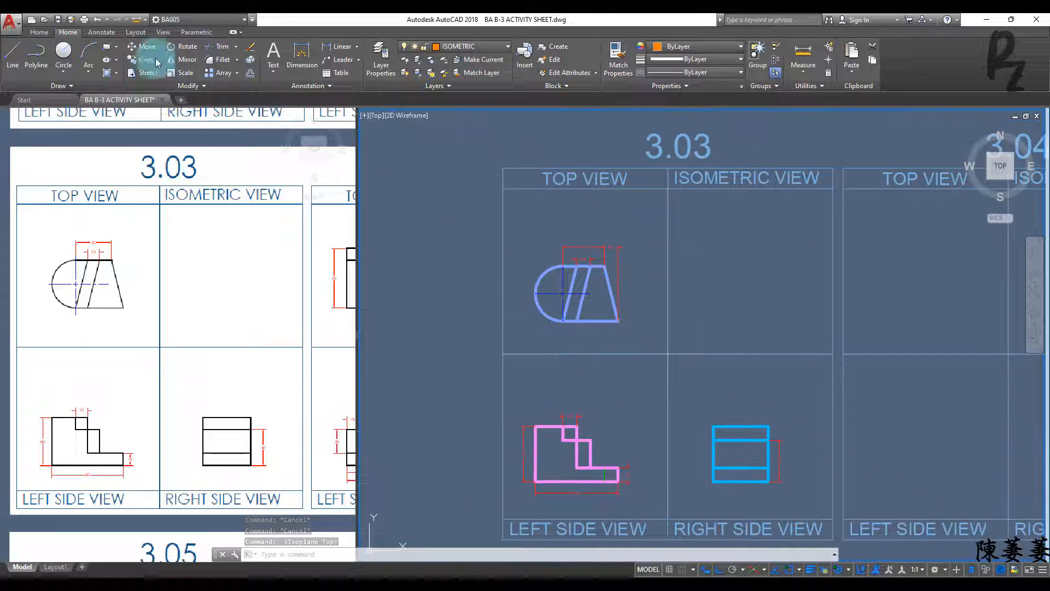
left_click(336, 48)
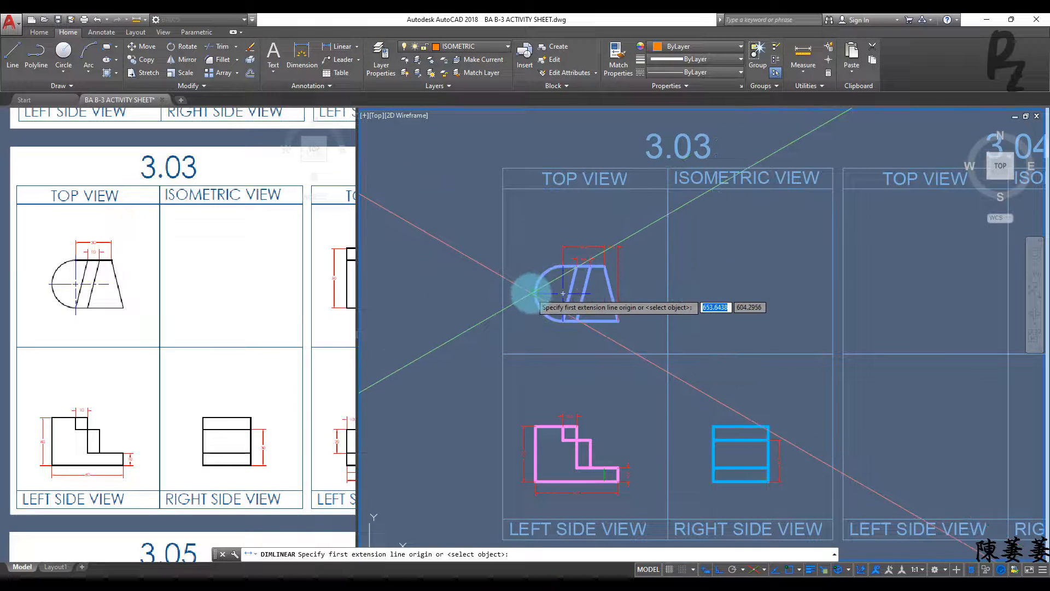
left_click(533, 292)
left_click(559, 264)
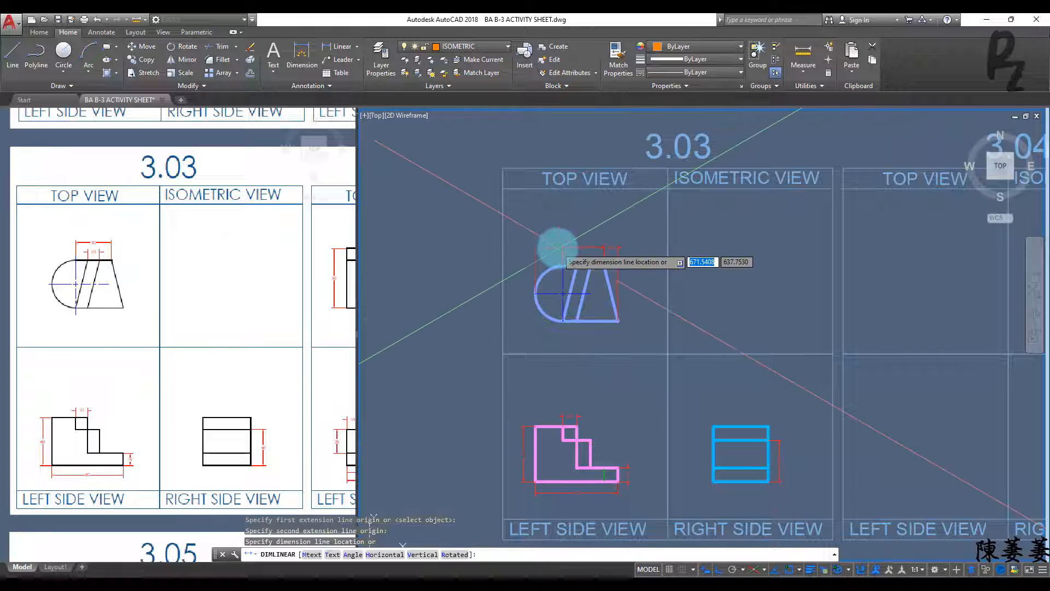
scroll(558, 249, "up", 5)
key("Escape")
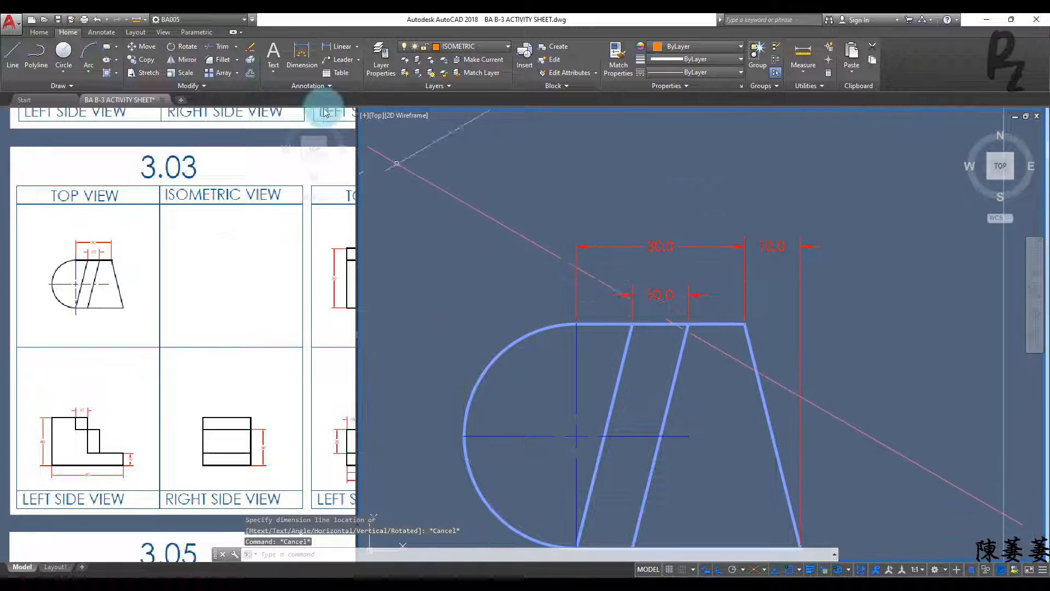
Step: Dimension the horizontal distance from the arc's leftmost point to its upper end in the top view, aligned with the upper dimension row
key("Return")
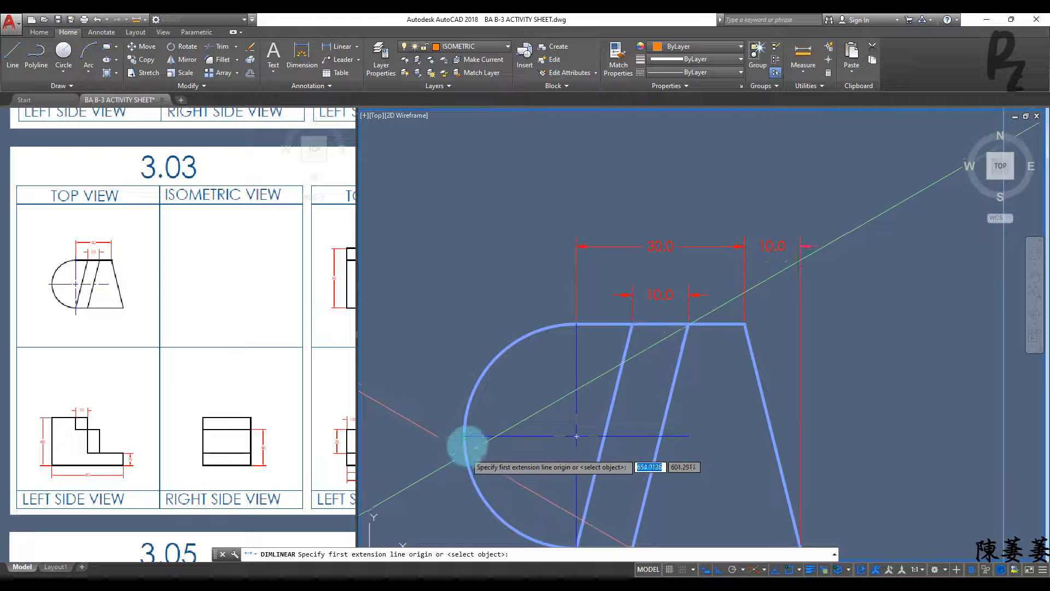
left_click(464, 436)
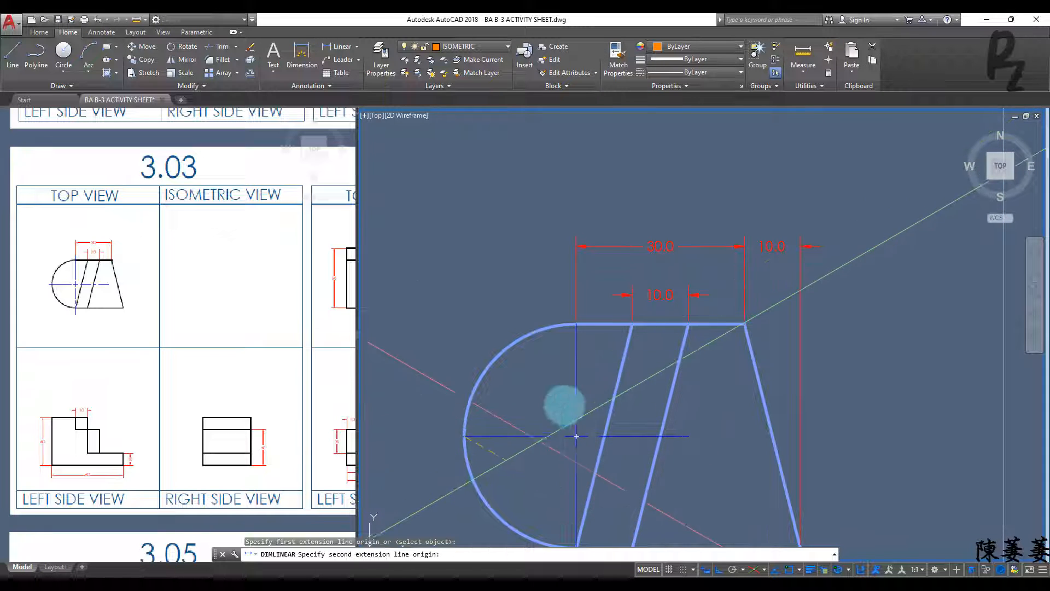
left_click(575, 323)
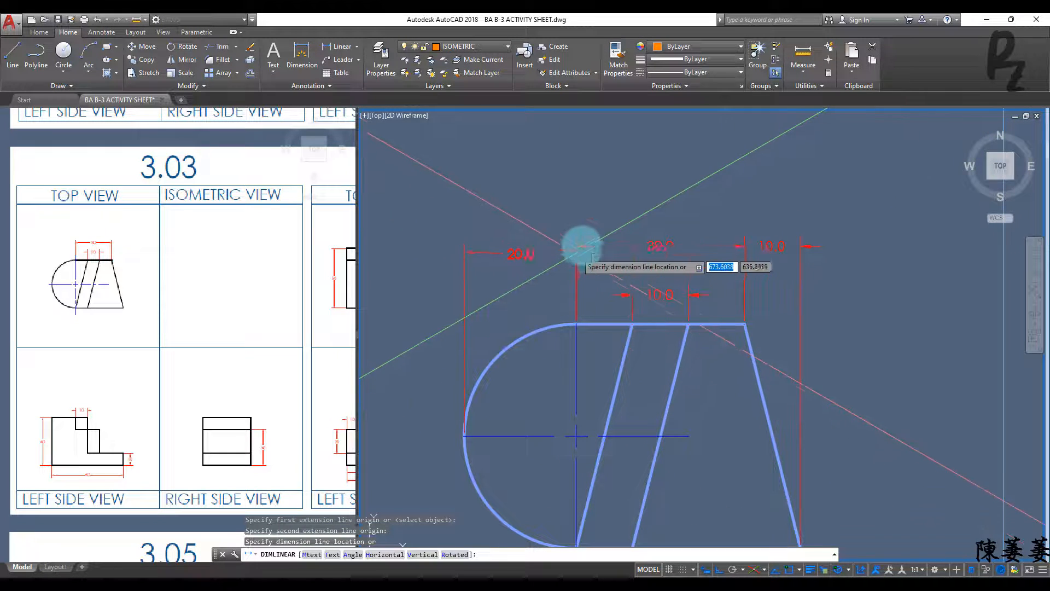
key("Escape")
key("Escape")
key("Escape")
scroll(605, 346, "down", 6)
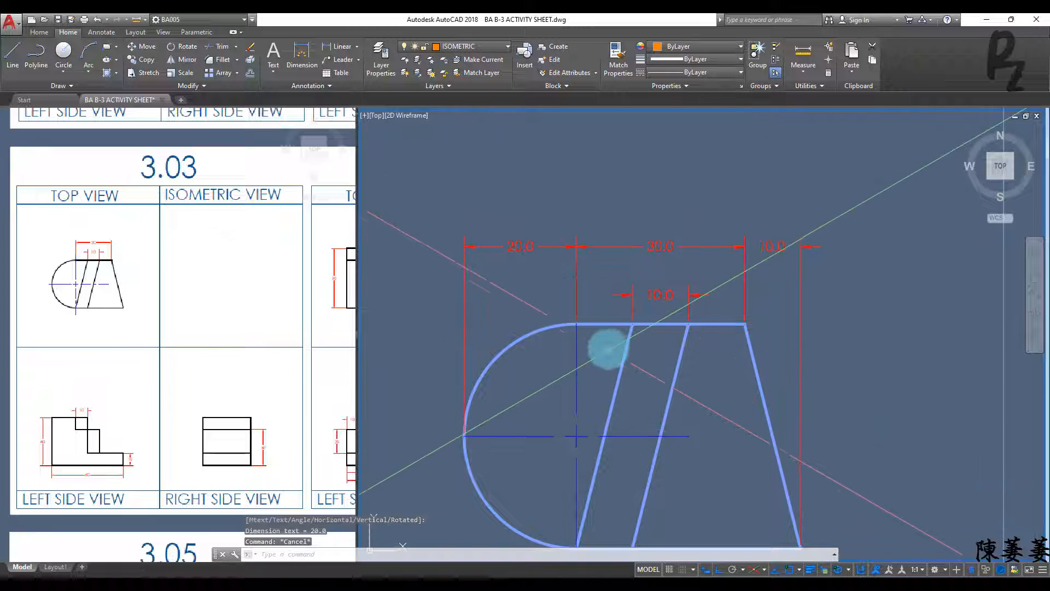
Step: Draw a 40-unit line rising at 30° in the isometric view cell, followed by a 30-unit line descending to the right at 30°
middle_click_drag(709, 392, 462, 378)
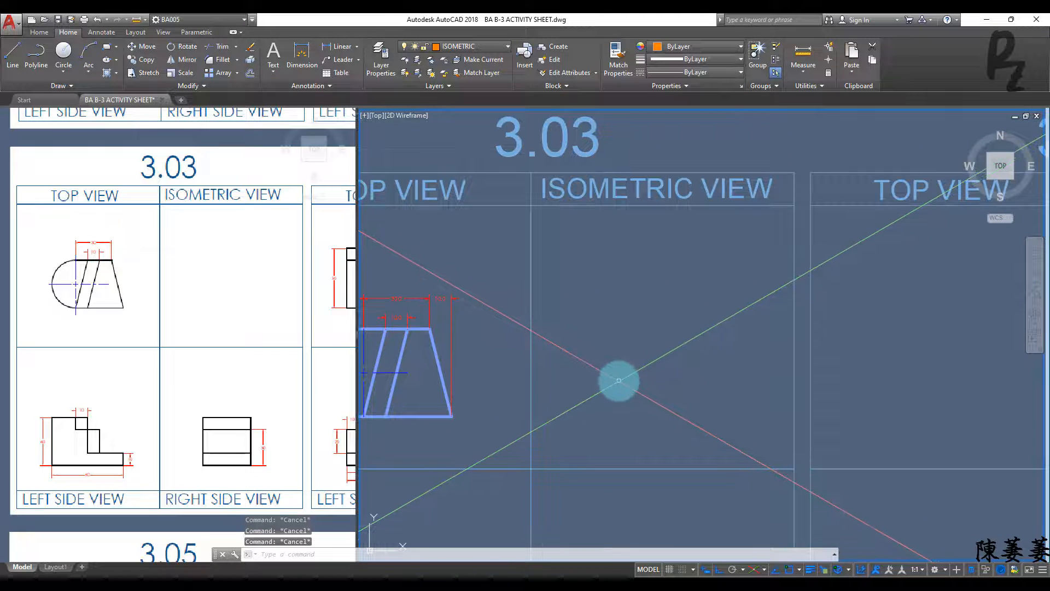
middle_click_drag(609, 366, 677, 364)
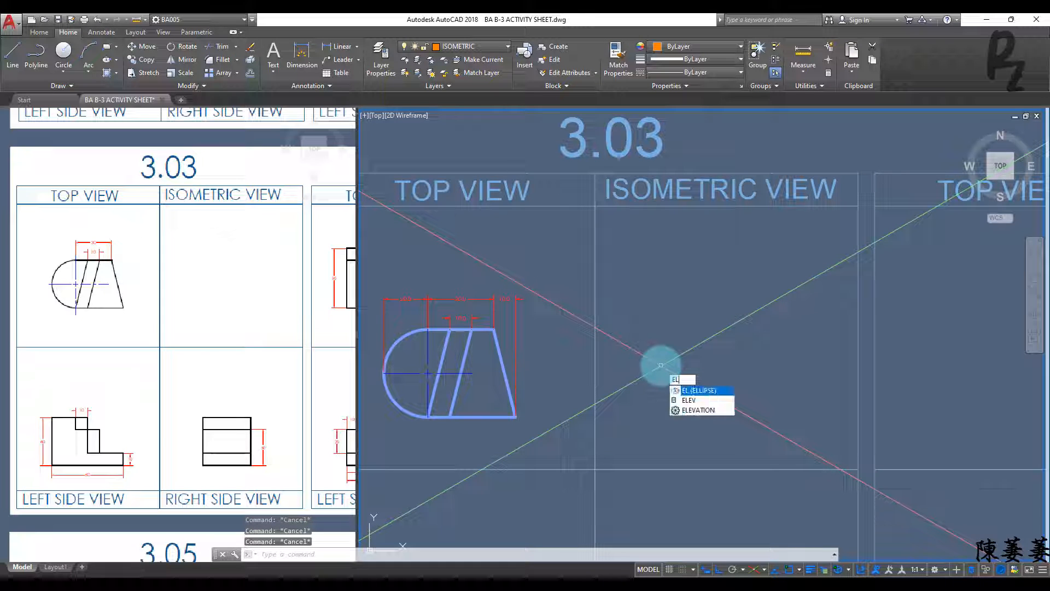
type("l")
key("Return")
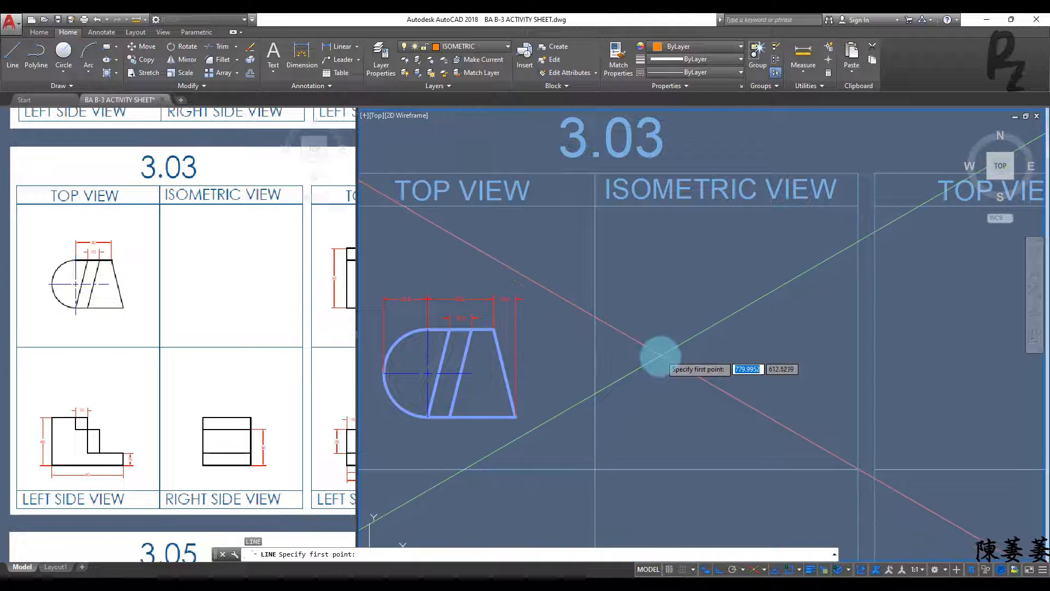
left_click(661, 352)
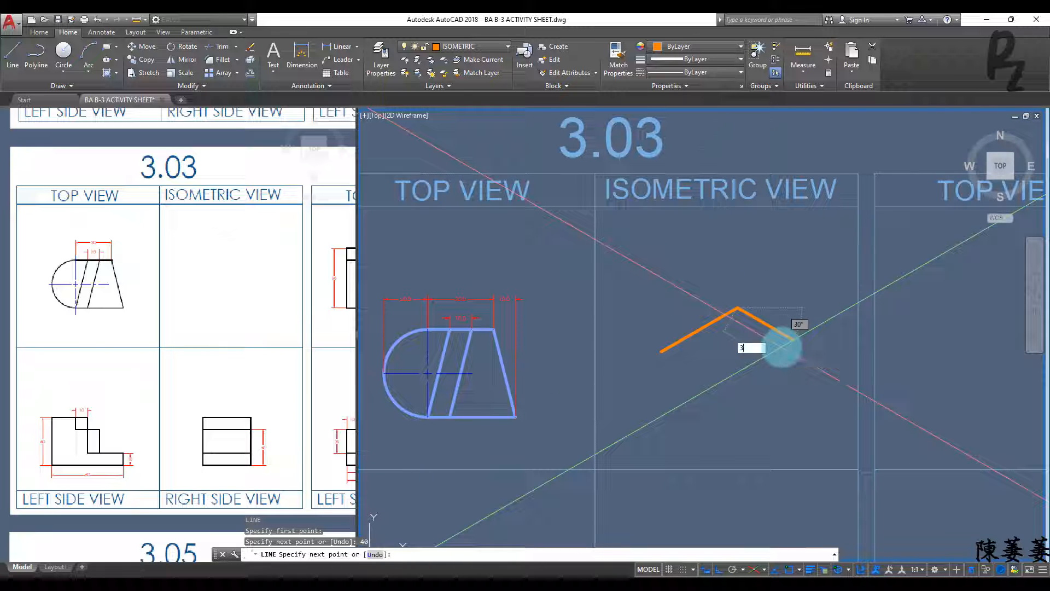
key("Return")
Step: Draw a 40-unit line at 330° from the first line's start point and close the outline to the free end of the 30-unit line
key("Return")
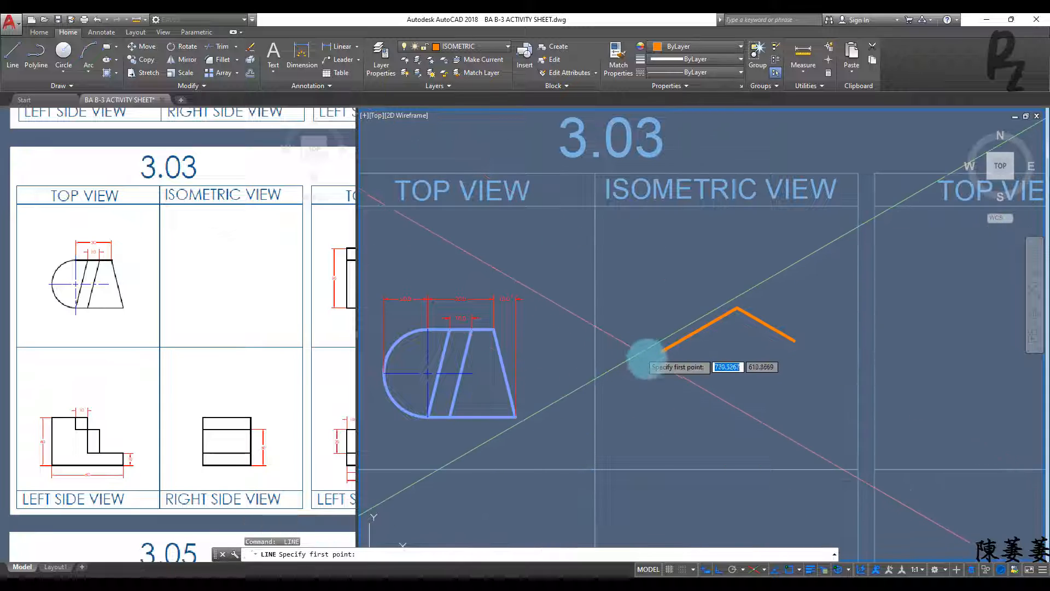
left_click(662, 352)
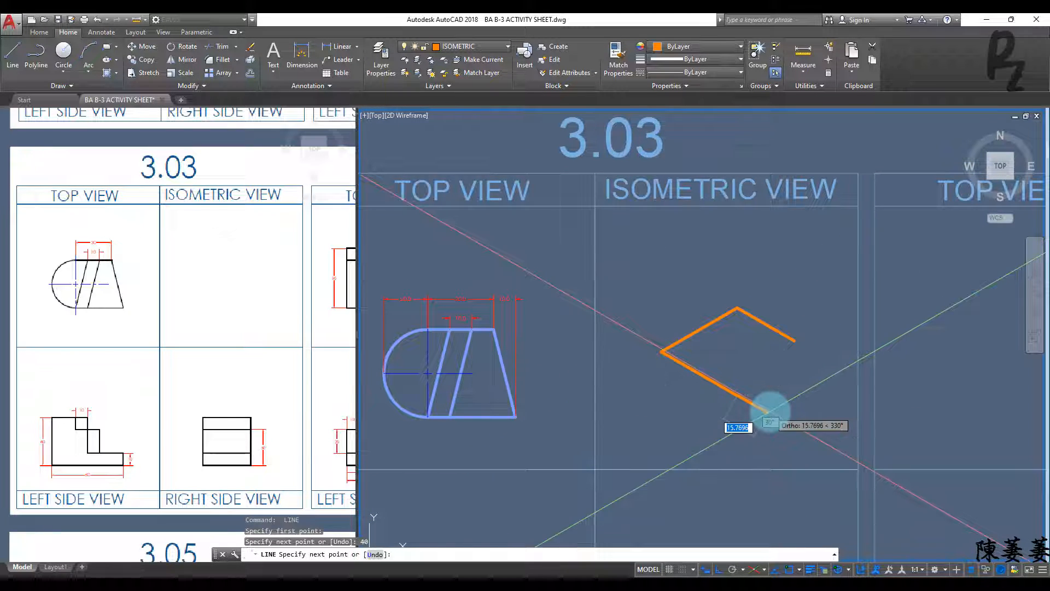
type("40")
key("Return")
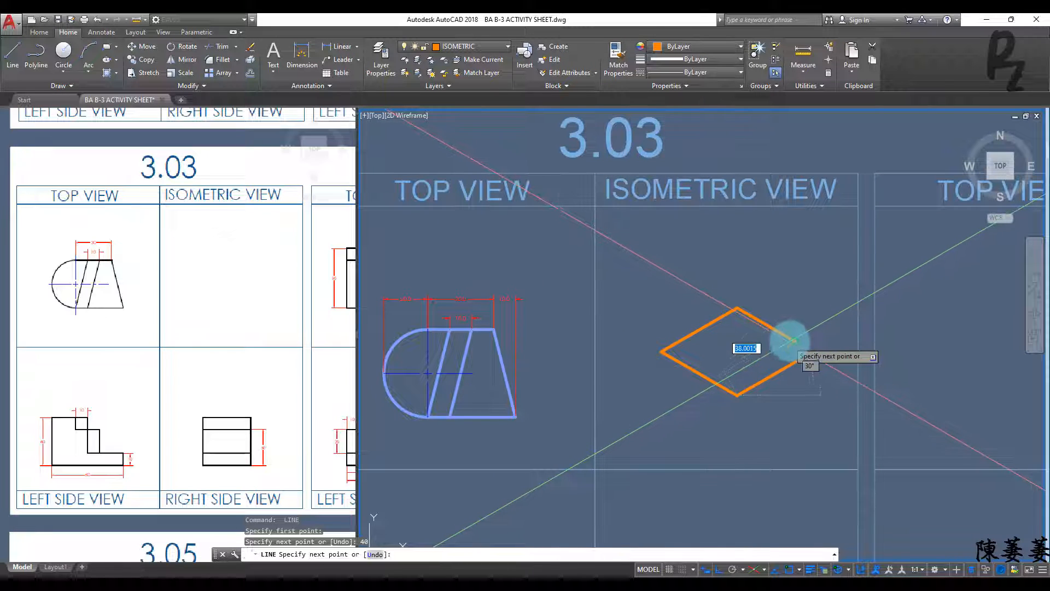
left_click(792, 340)
key("Escape")
Step: Draw an isocircle centered on the midpoint of the outline's upper-left edge, with its radius reaching that edge's upper end
type("EL")
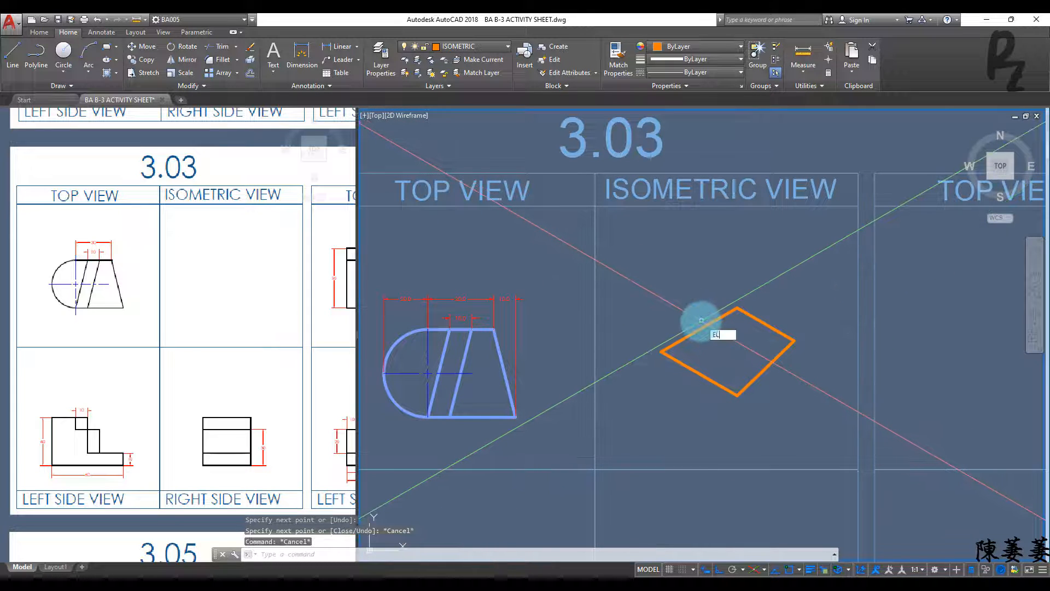
key("Return")
type("I")
key("Return")
left_click(697, 327)
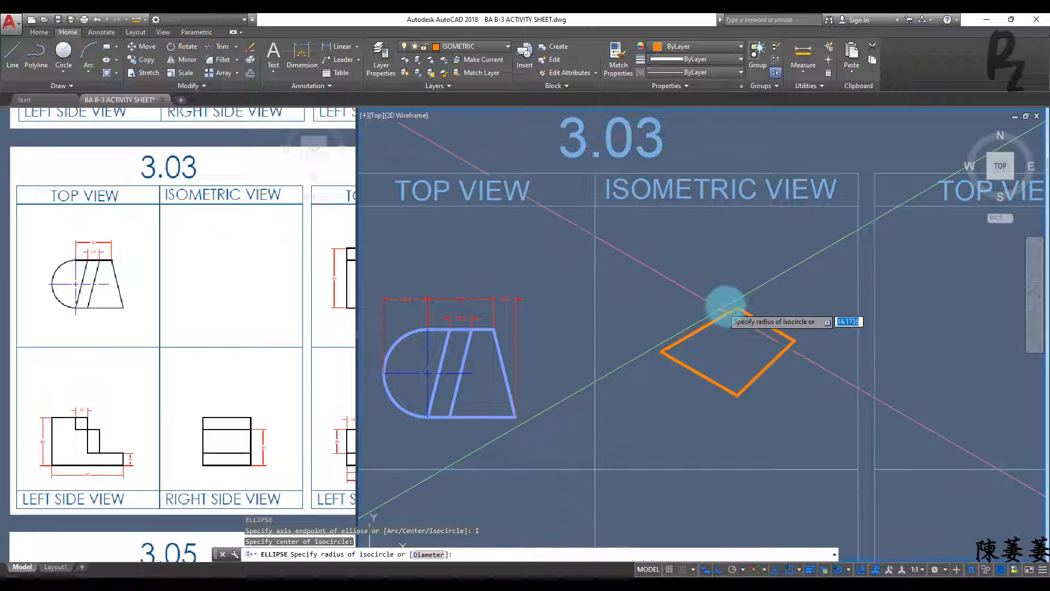
left_click(736, 307)
key("Escape")
key("Escape")
Step: Erase the straight 40-unit line crossing the isocircle
left_click(711, 332)
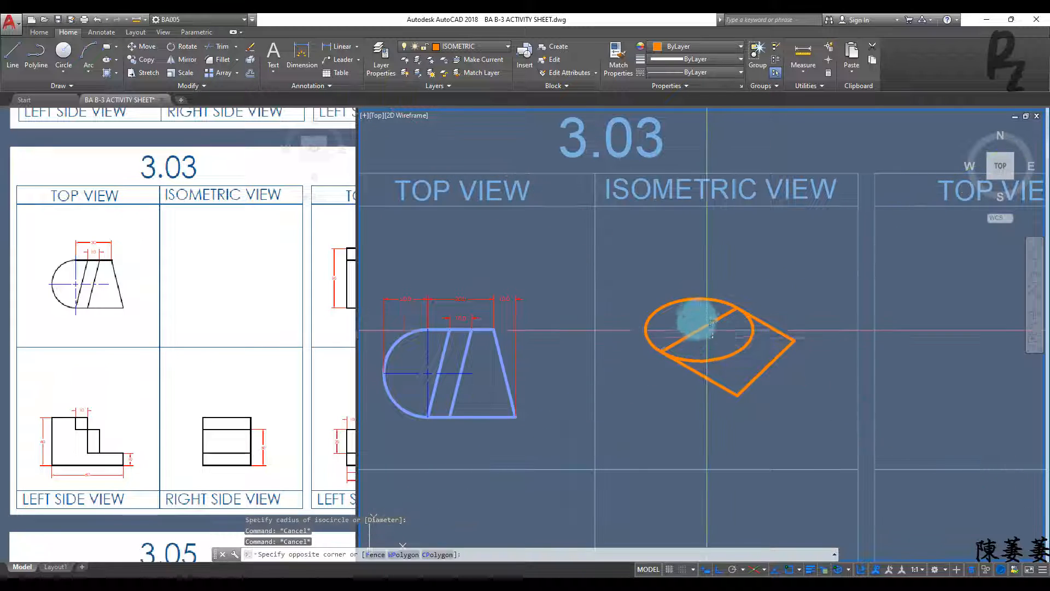
left_click(696, 318)
type("E")
key("Return")
Step: Trim away the half of the isocircle inside the outline to leave a rounded end
middle_click_drag(715, 346, 663, 328)
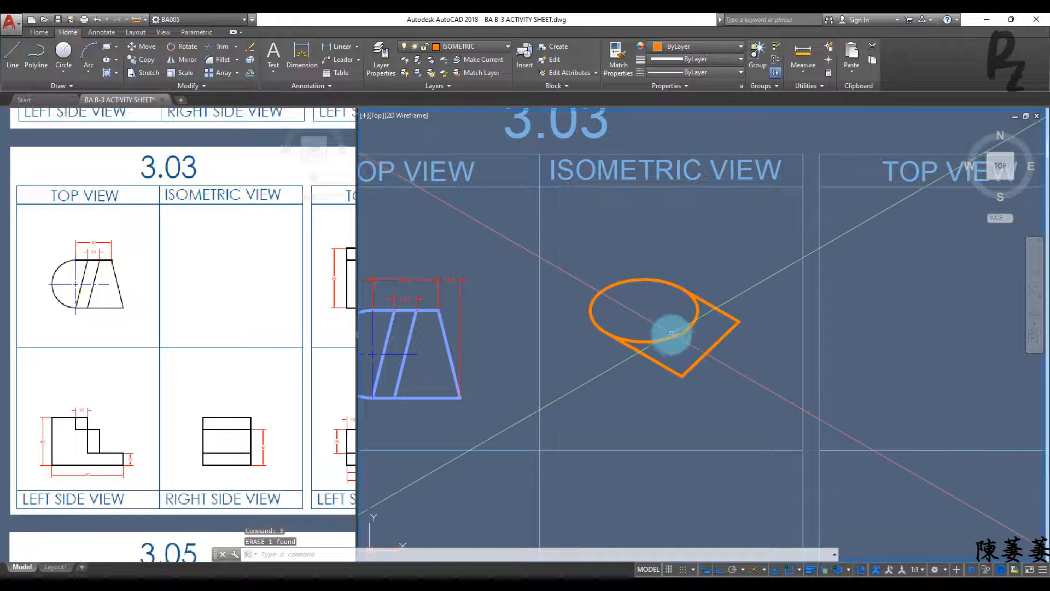
key("Return")
left_click(688, 342)
left_click(667, 317)
key("Escape")
key("Escape")
key("Escape")
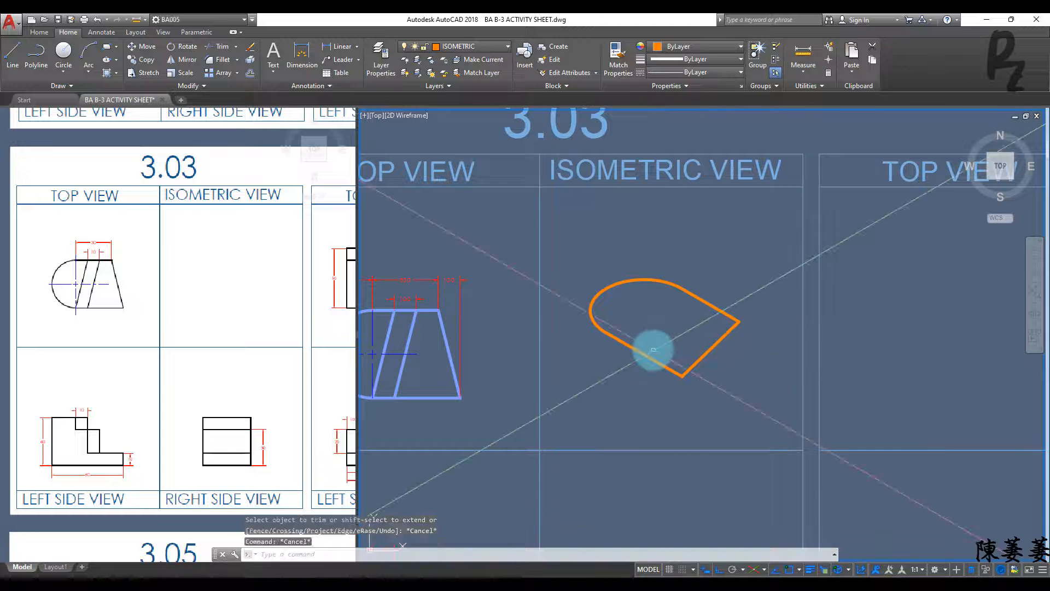
middle_click_drag(660, 346, 727, 332)
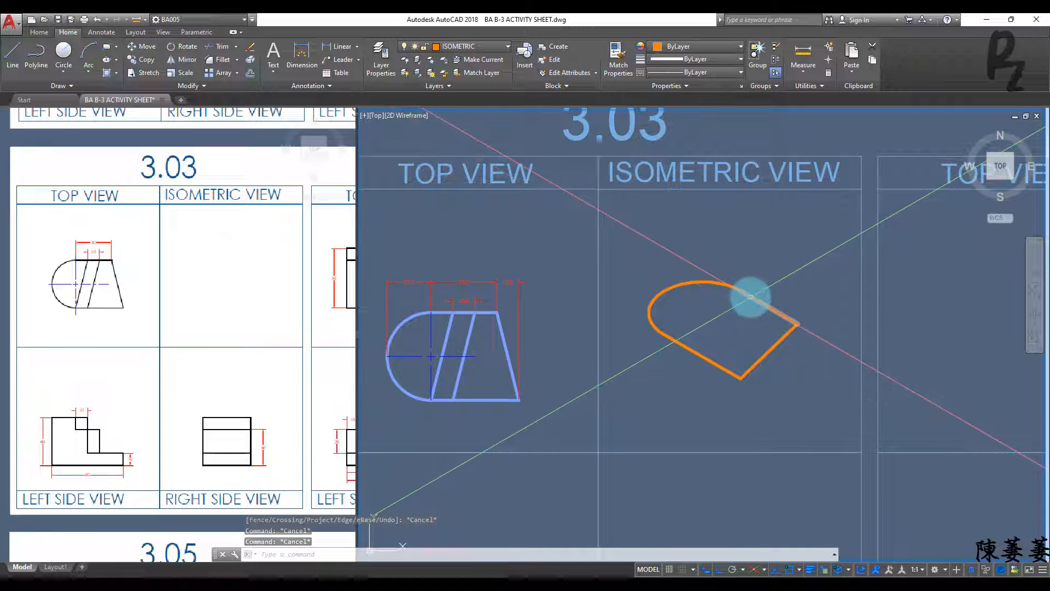
left_click(751, 296)
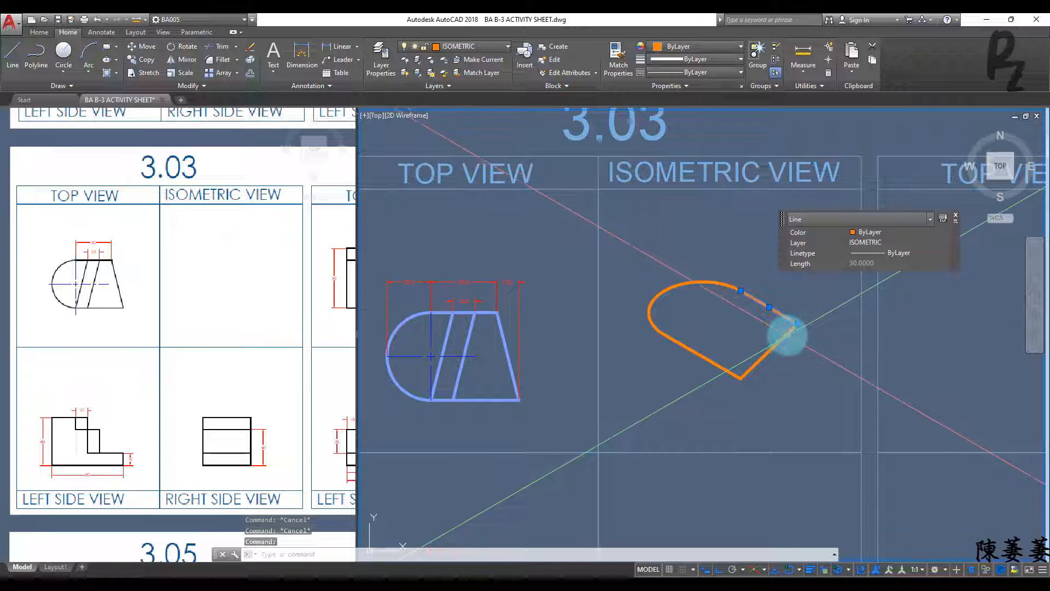
key("Return")
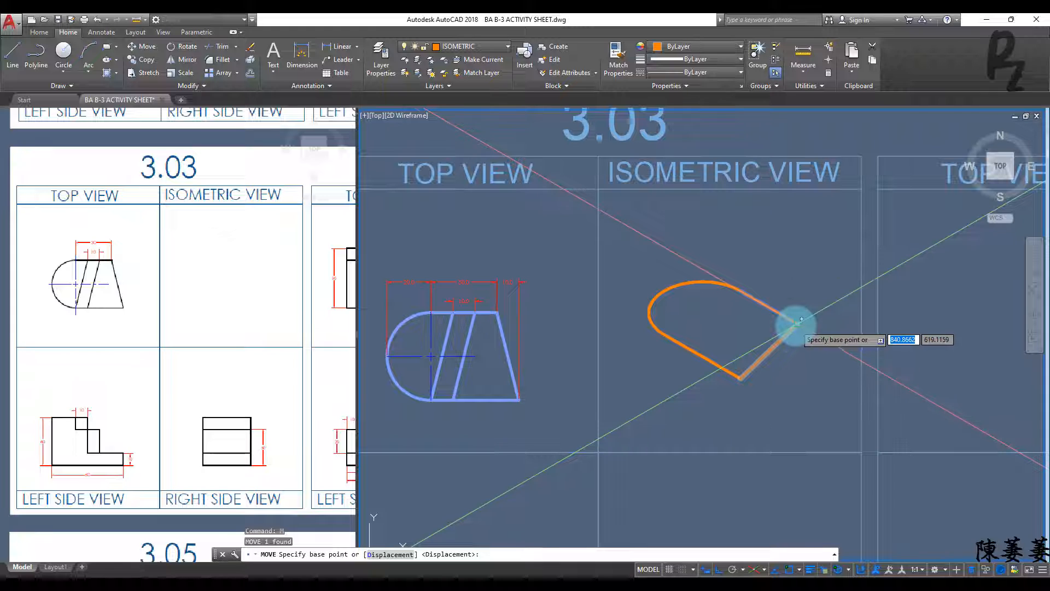
key("Escape")
key("Escape")
Step: Move the outline's upper-right edge and its slanted closing edge straight down 10 units
left_click(803, 350)
left_click(785, 299)
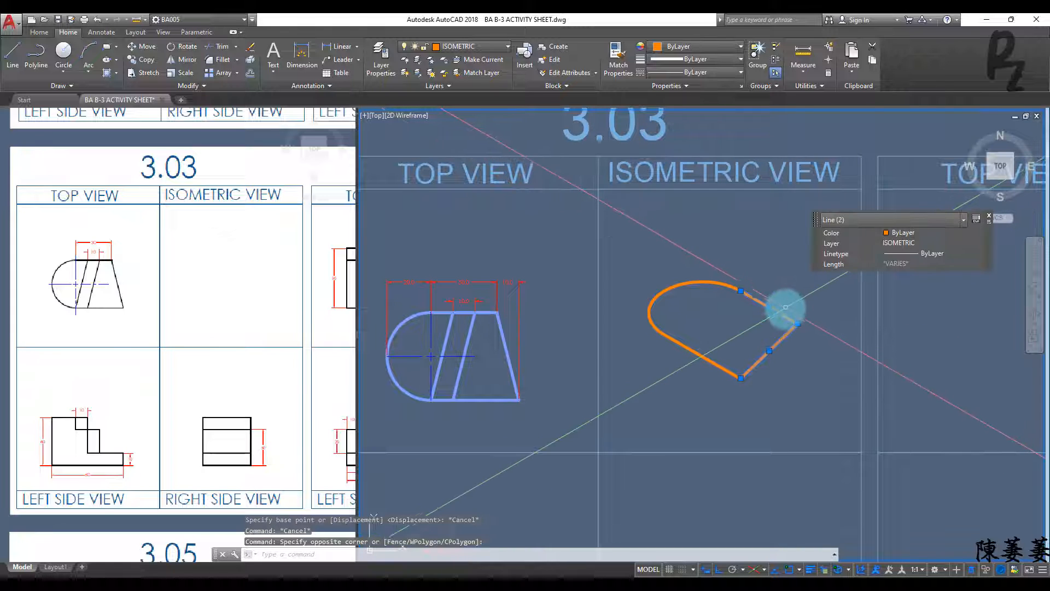
type("M")
key("Return")
left_click(797, 323)
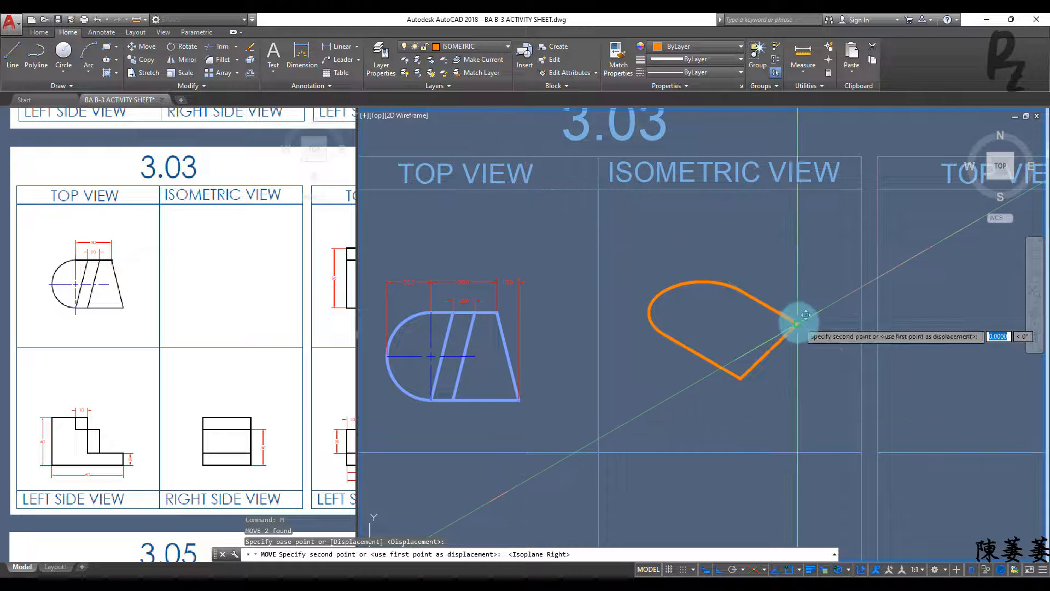
key("Escape")
key("Escape")
key("Escape")
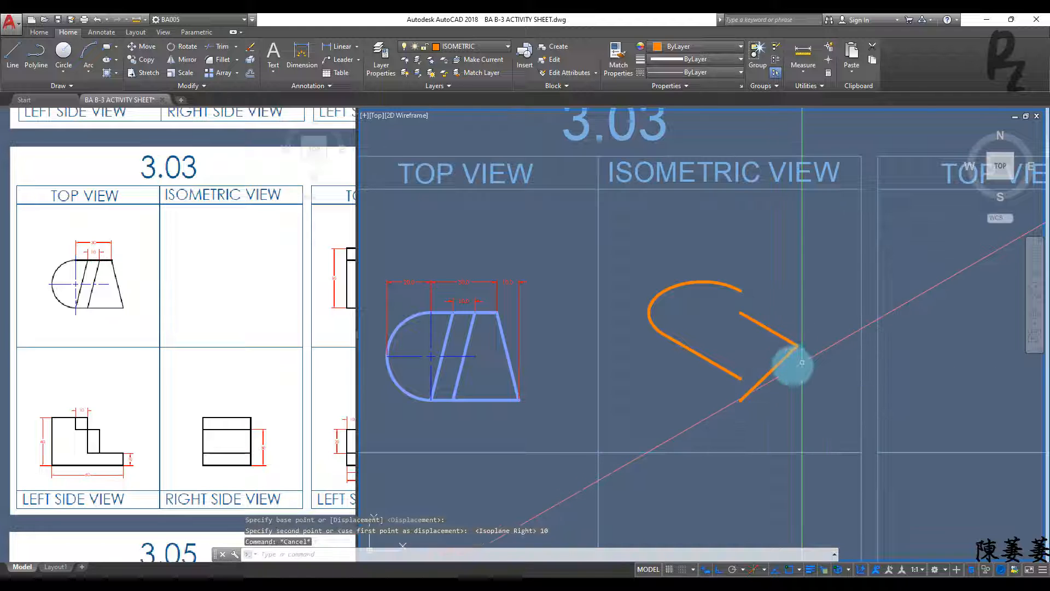
Step: Draw a 10-unit line from the arc's upper end along the isometric axis, then a slanted line to the arc's lower end
middle_click_drag(687, 324, 699, 348)
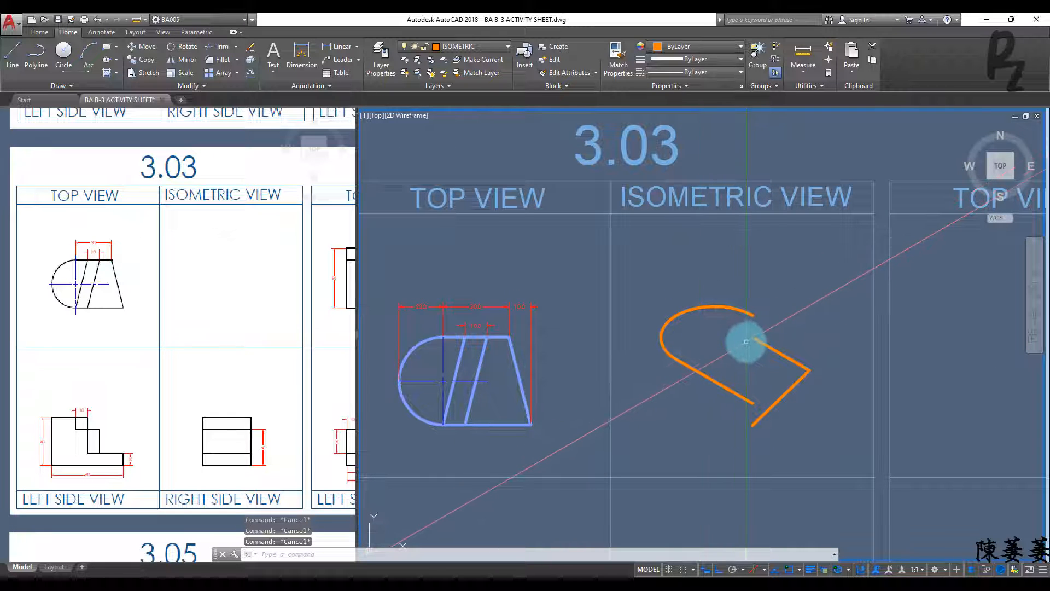
key("F5")
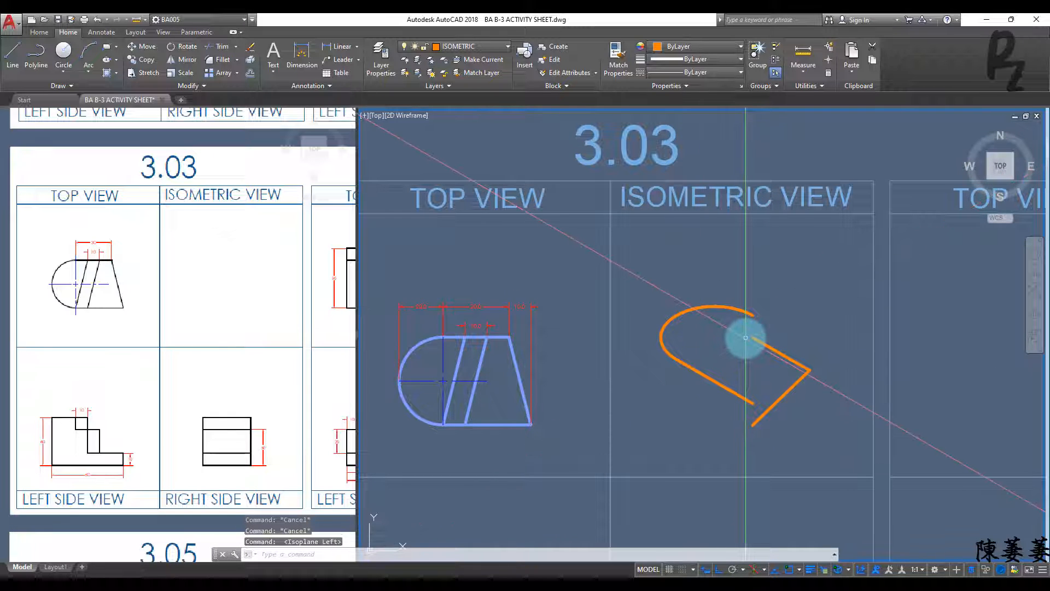
type("l")
key("Return")
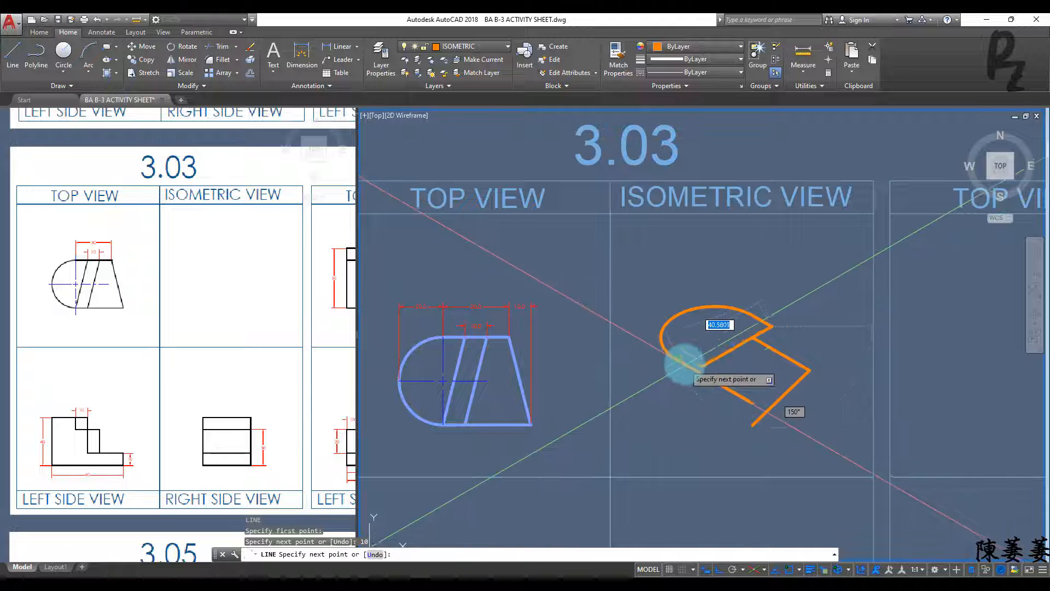
left_click(678, 358)
key("Escape")
key("Escape")
key("Escape")
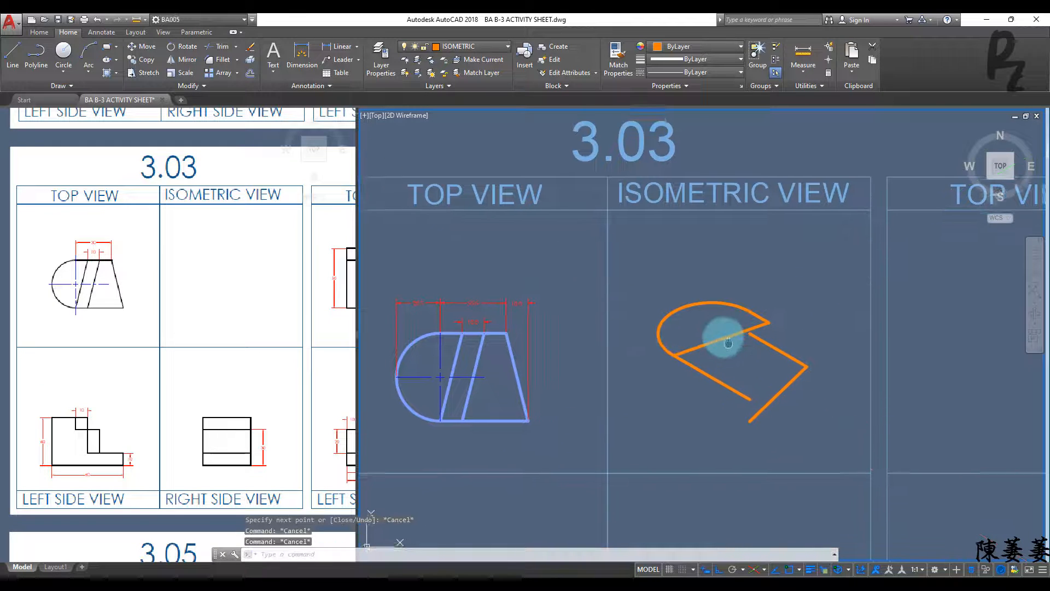
Step: Draw a 10-unit vertical line down from the outer corner of the rounded top face
scroll(733, 341, "up", 2)
mouse_move(740, 335)
middle_mouse_down()
mouse_move(738, 352)
mouse_move(753, 349)
middle_mouse_up()
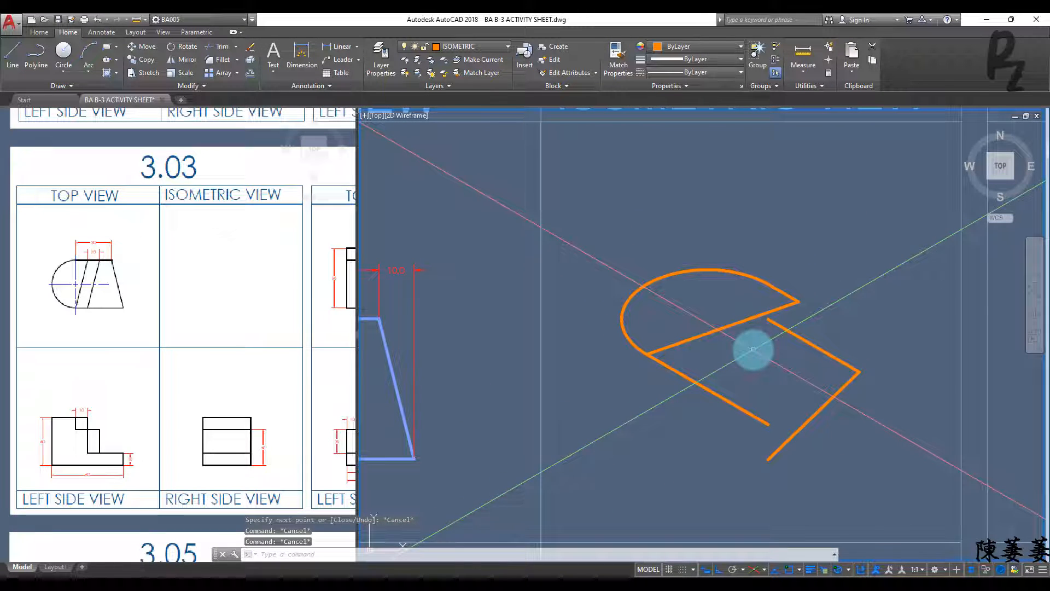
key("Return")
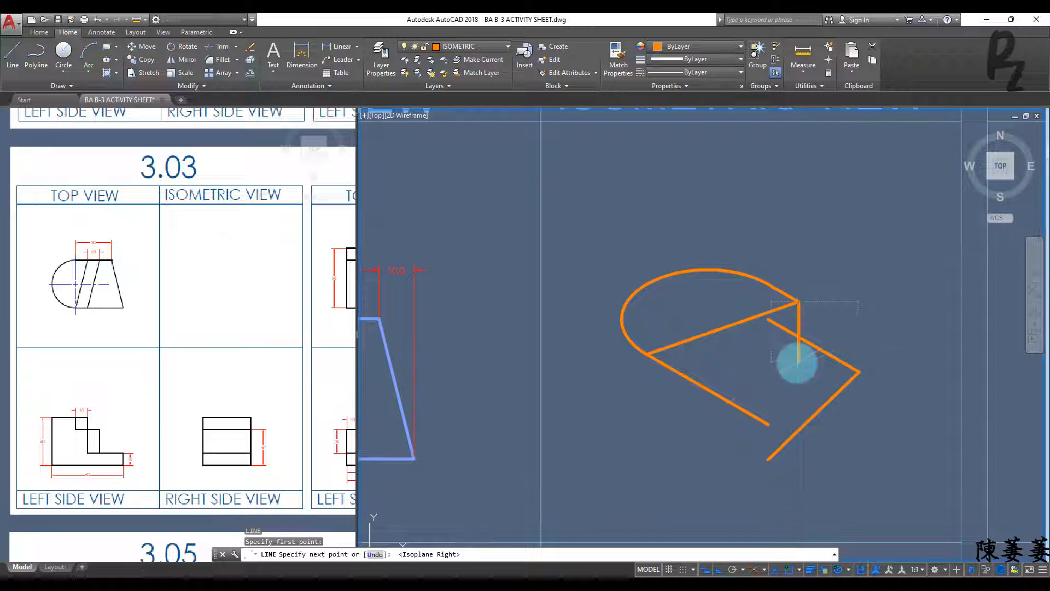
key("Escape")
key("Escape")
key("Escape")
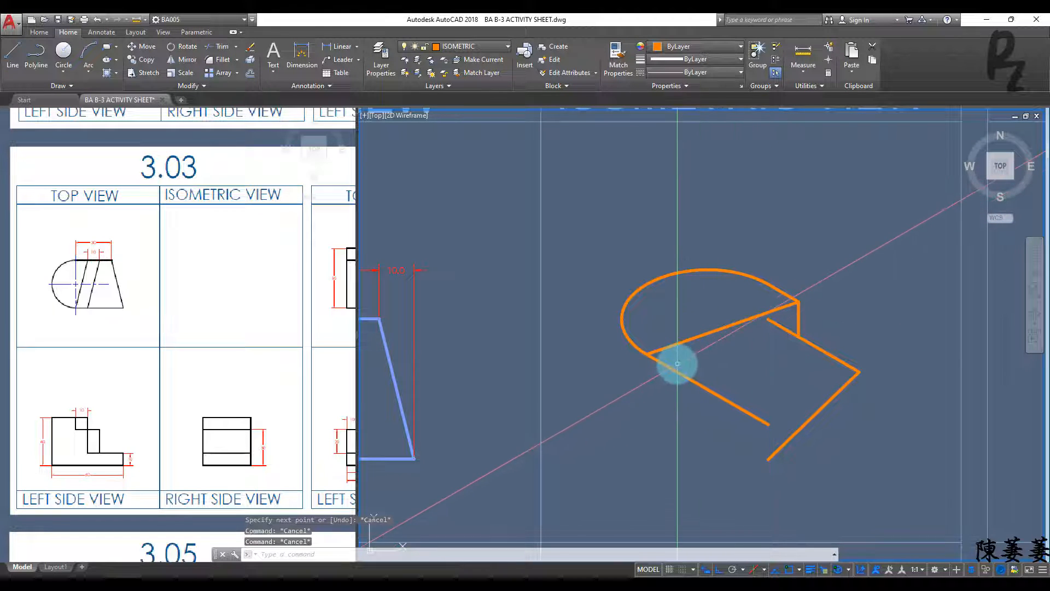
Step: Move the 40-unit lower edge down by the height of the vertical line so it meets the slanted closing edge
left_click(675, 358)
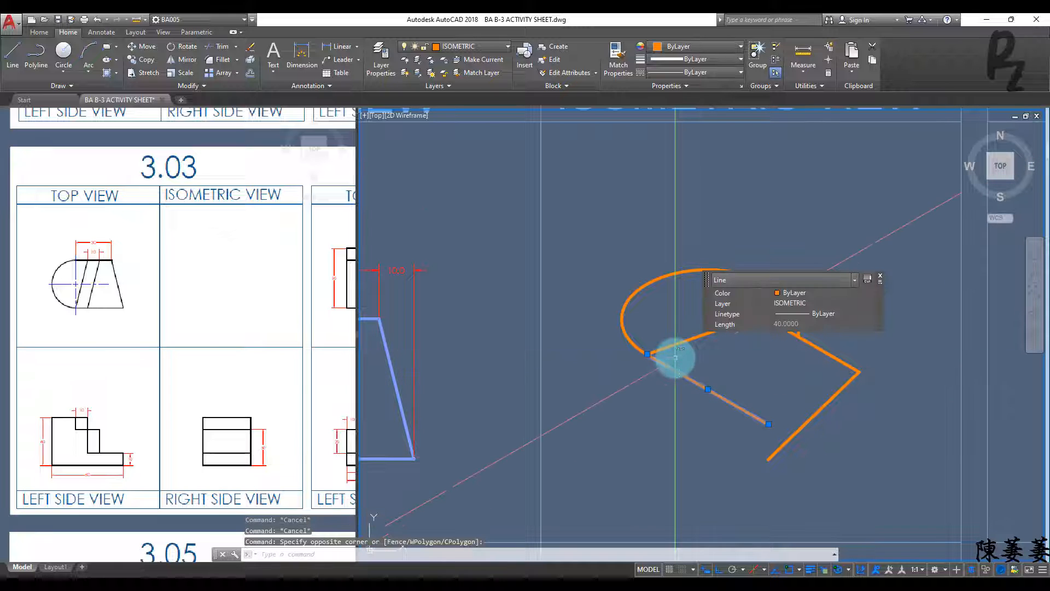
middle_click_drag(719, 377, 669, 384)
type("m")
key("Return")
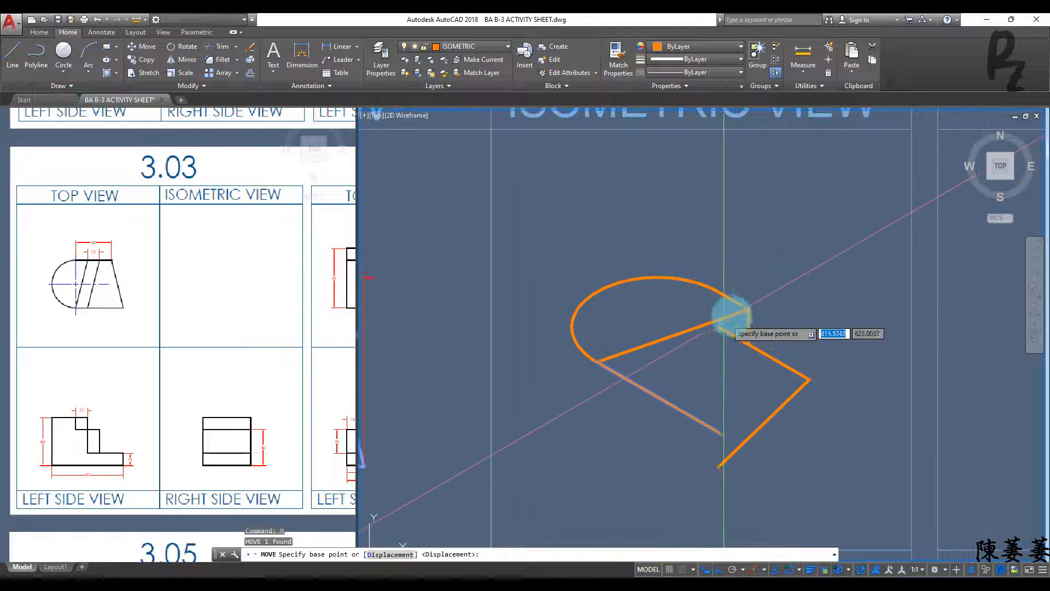
left_click(749, 310)
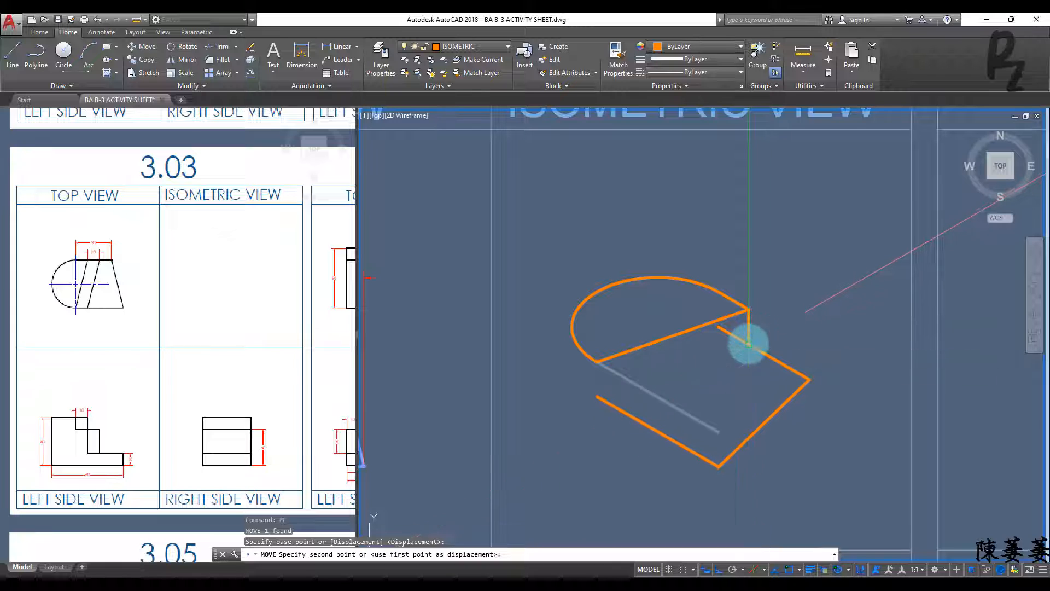
left_click(745, 344)
key("Escape")
key("Escape")
key("Escape")
Step: Copy the 10-unit vertical edge to the other end of the rounded face's slanted edge
left_click(754, 326)
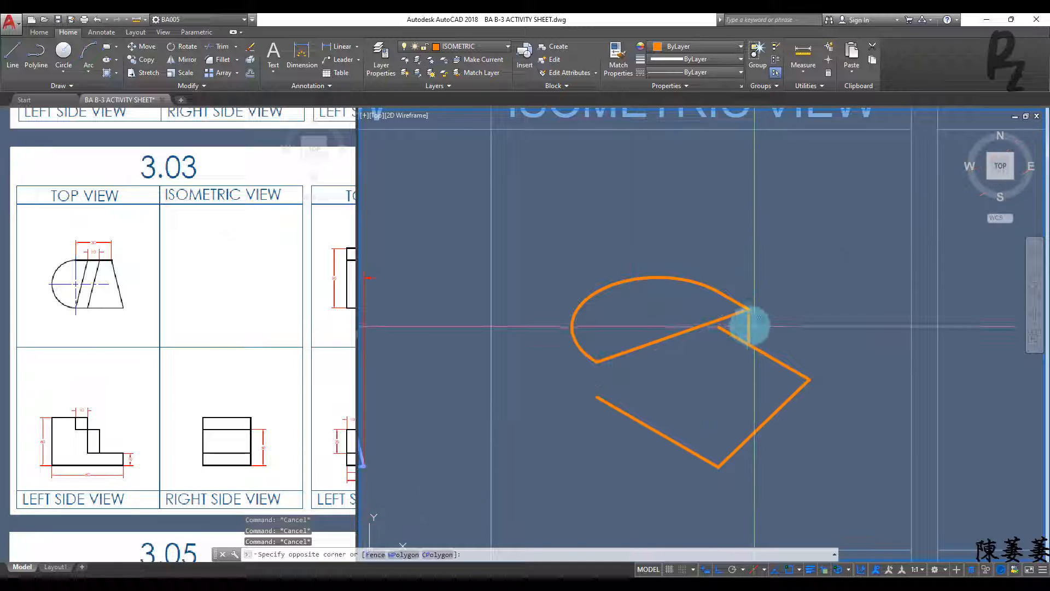
left_click(746, 322)
key("Return")
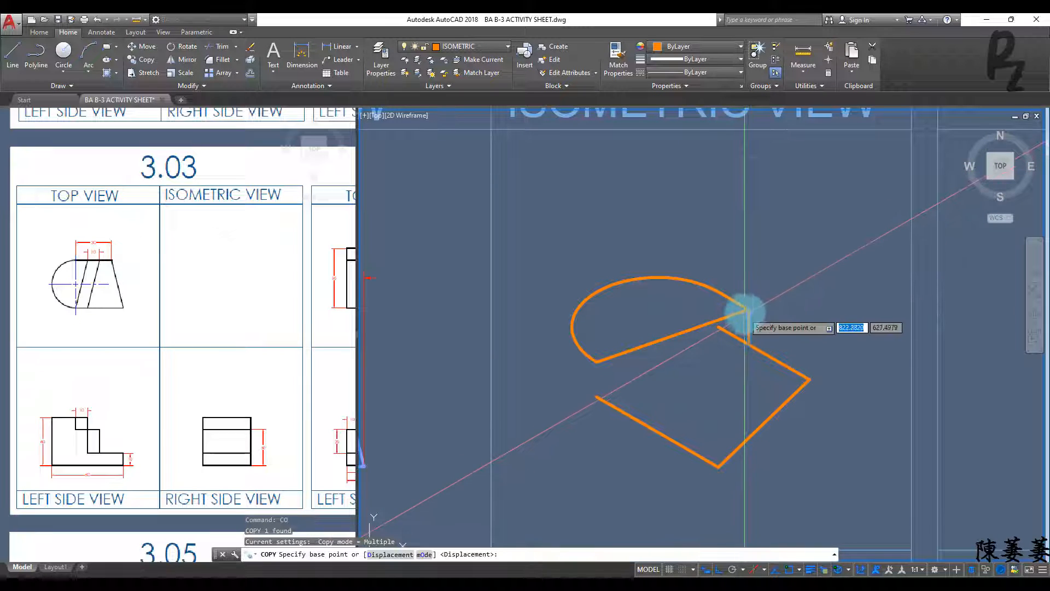
left_click(747, 310)
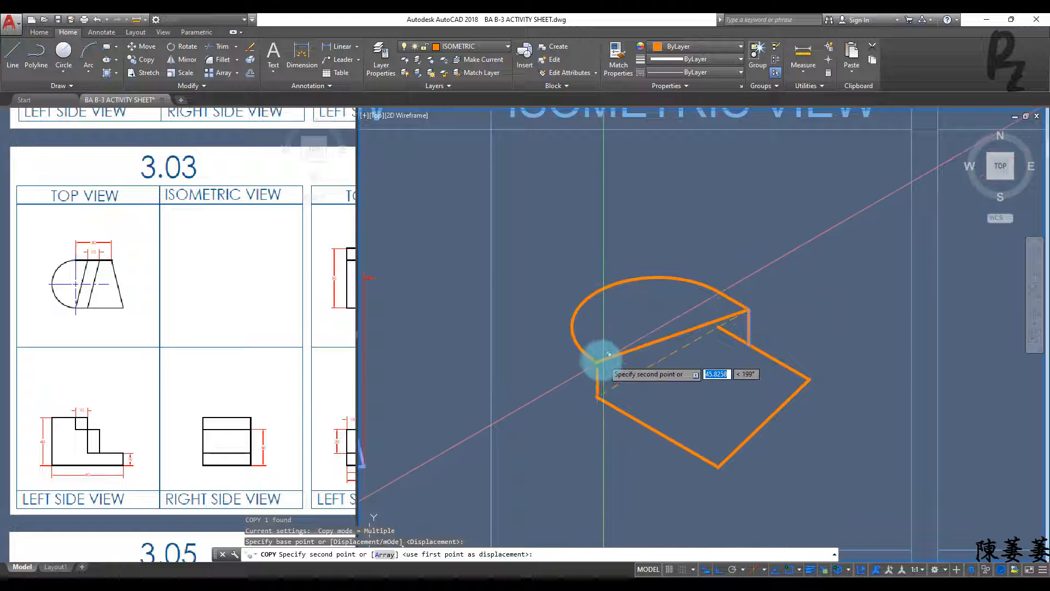
left_click(598, 361)
key("Escape")
key("Escape")
key("Escape")
Step: Try to move the rounded face's slanted edge down to the lower ends of the vertical edges
middle_click_drag(678, 383, 657, 347)
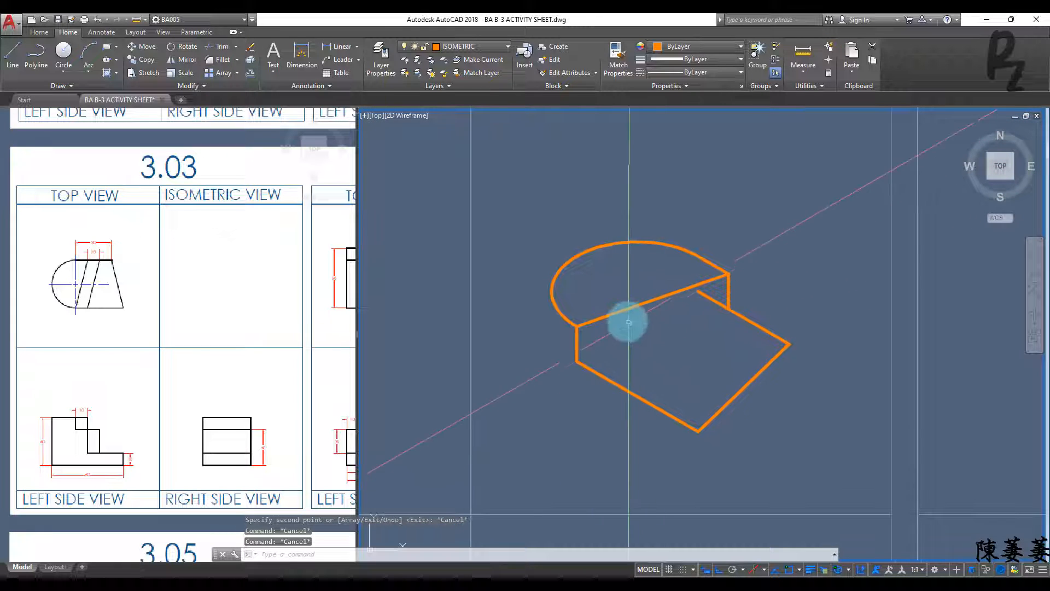
left_click(627, 322)
left_click(606, 284)
type("m")
key("Return")
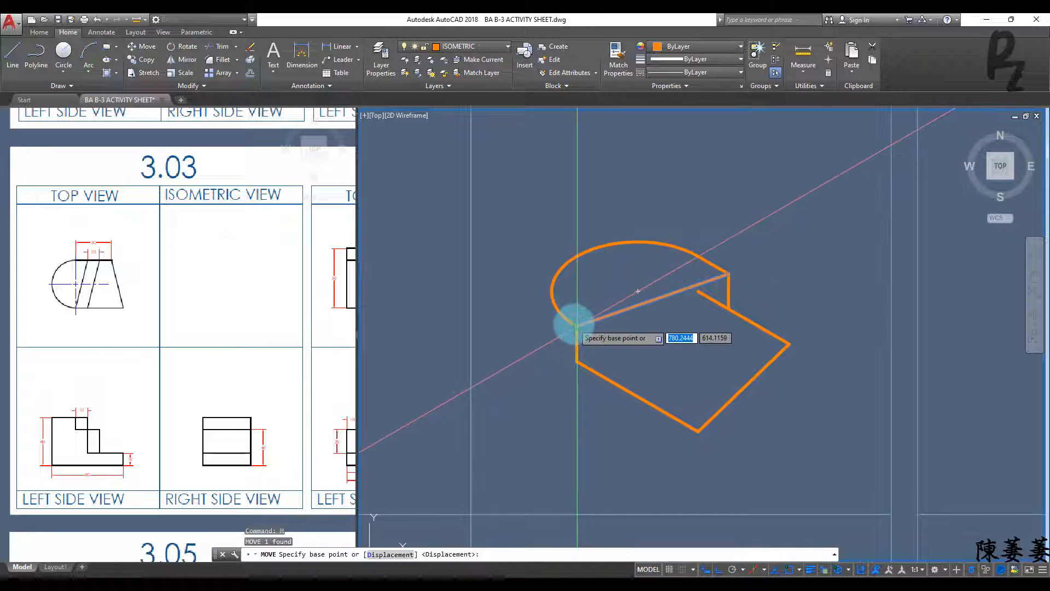
left_click(577, 326)
left_click(580, 350)
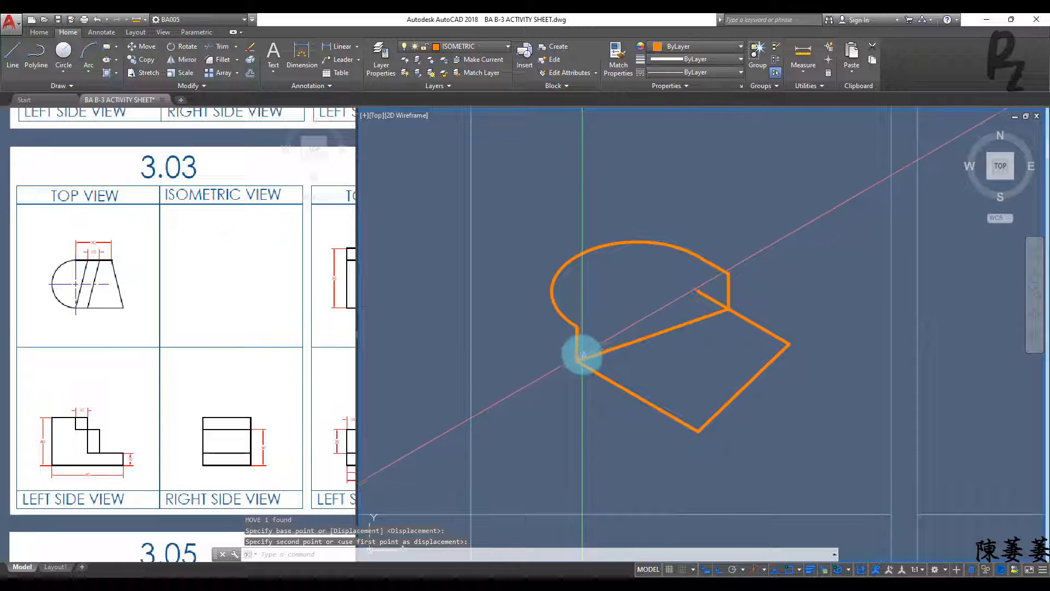
key("ctrl+z")
Step: Copy the rounded face's slanted edge down to the lower ends of the vertical edges
left_click(608, 316)
left_click(597, 294)
type("c")
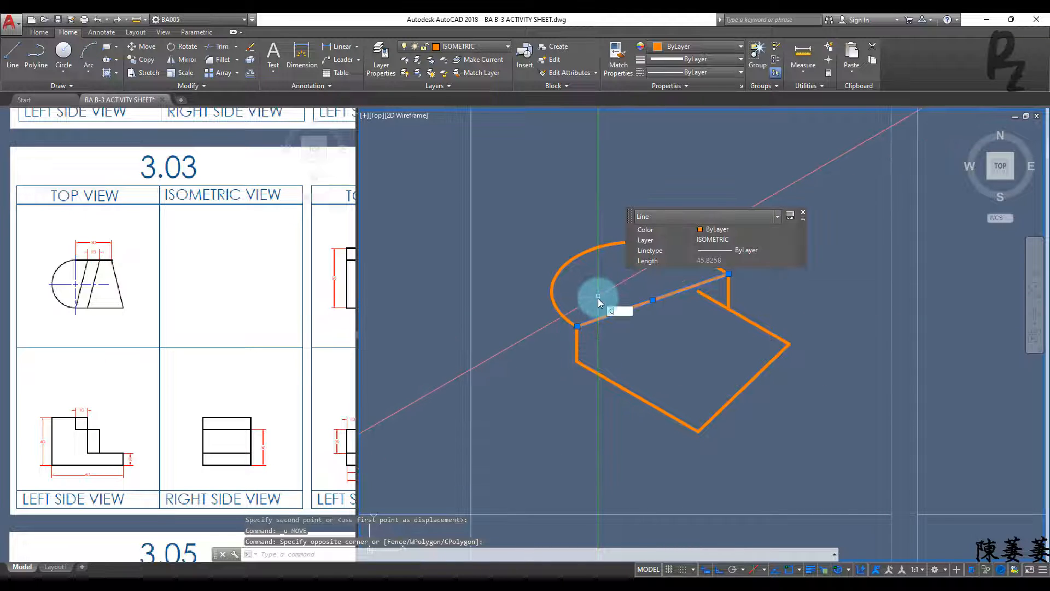
type("o")
key("Return")
left_click(577, 326)
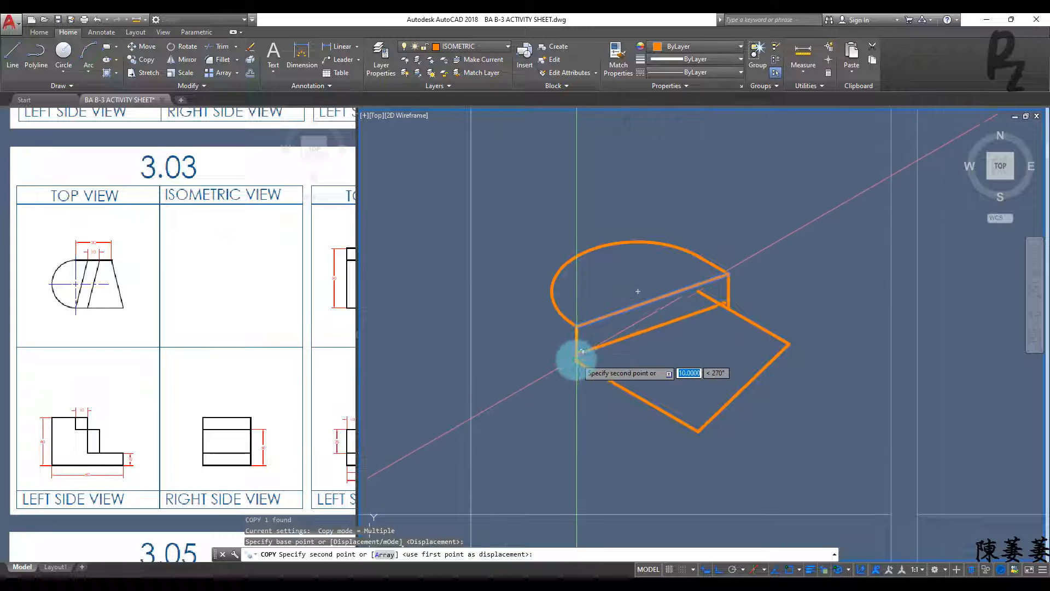
left_click(577, 360)
key("Escape")
key("Escape")
key("Escape")
Step: Move the three remaining lower outline lines straight down 20 units
middle_click_drag(694, 347, 644, 345)
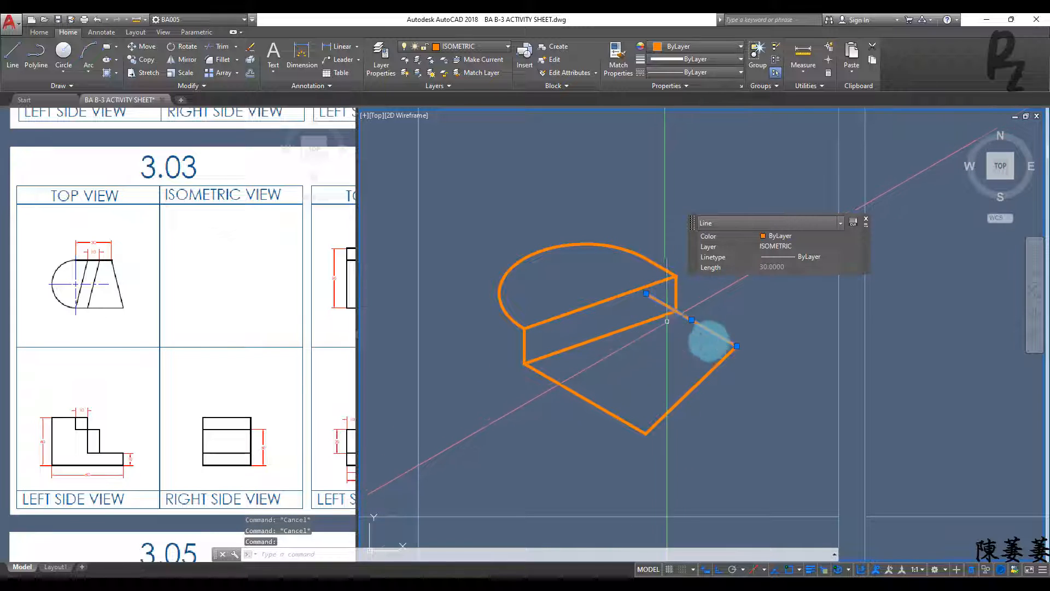
left_click(729, 381)
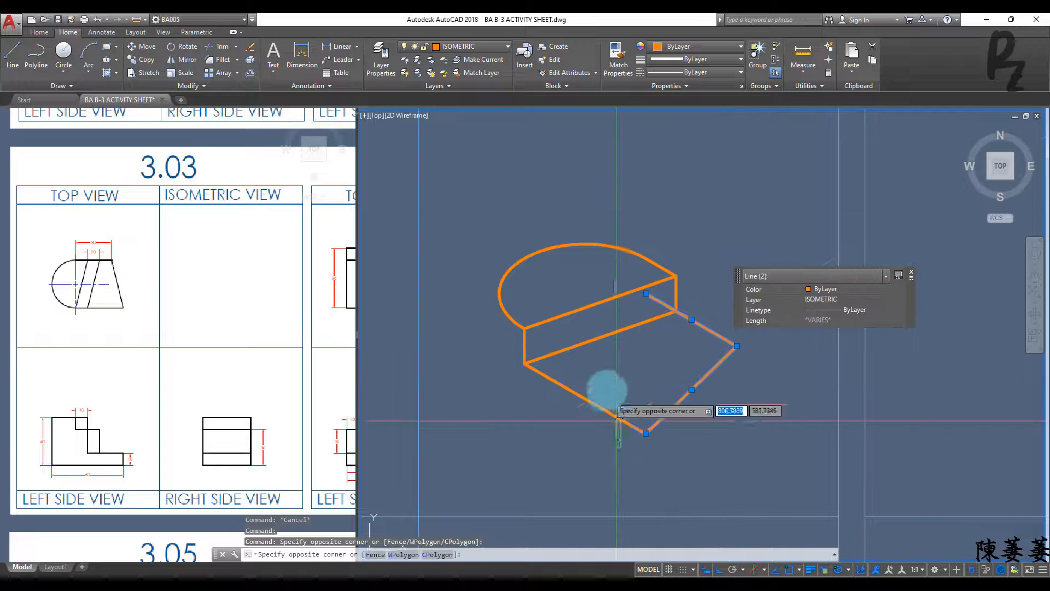
left_click(612, 390)
key("Return")
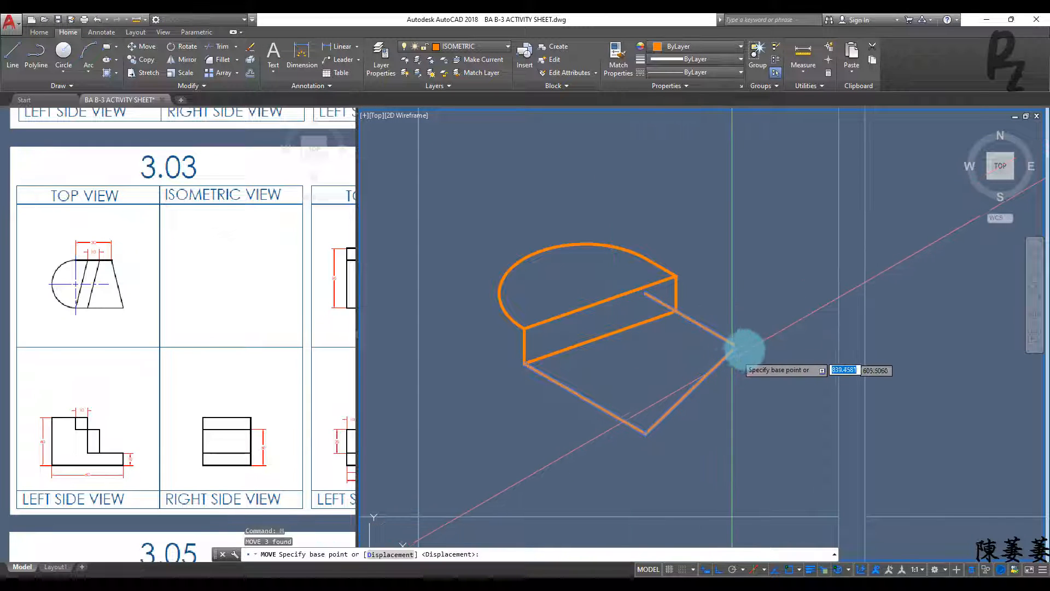
left_click(737, 346)
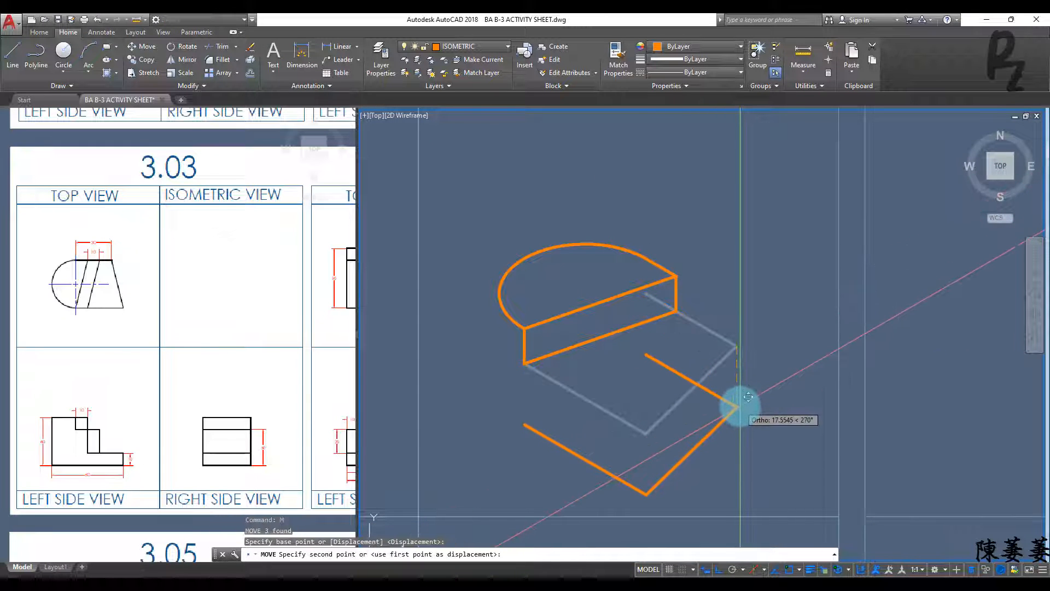
type("2")
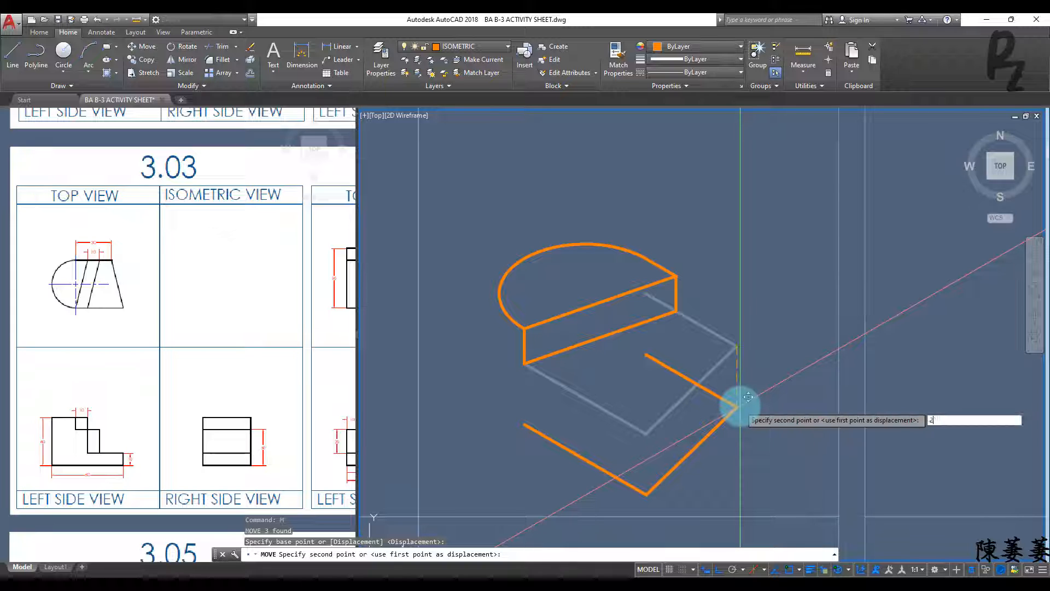
type("0")
key("Return")
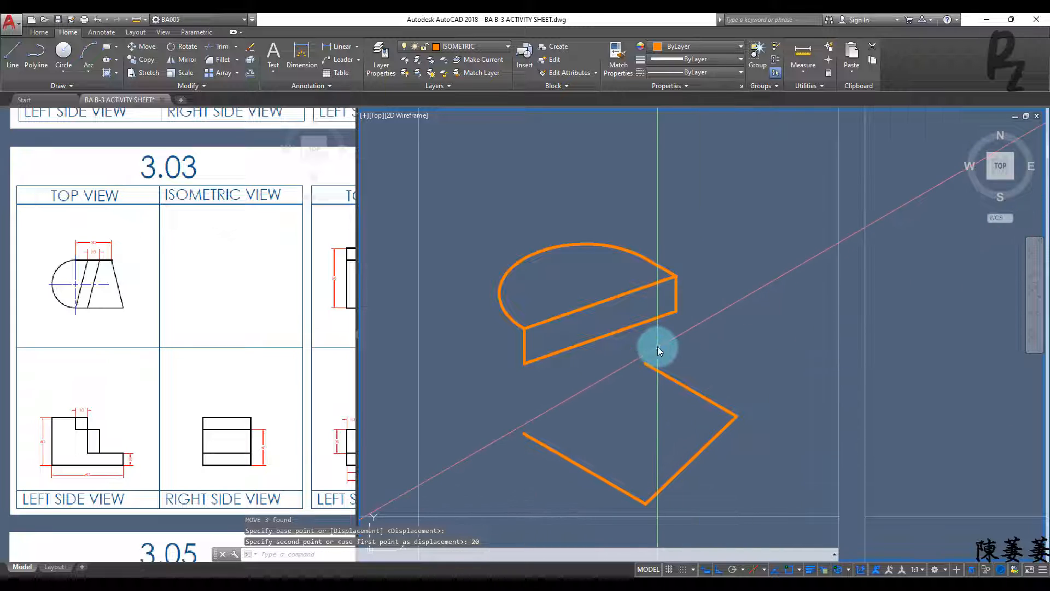
Step: Draw a 10-unit line along the isometric axis from the lower end of the far vertical edge
type("l")
key("Return")
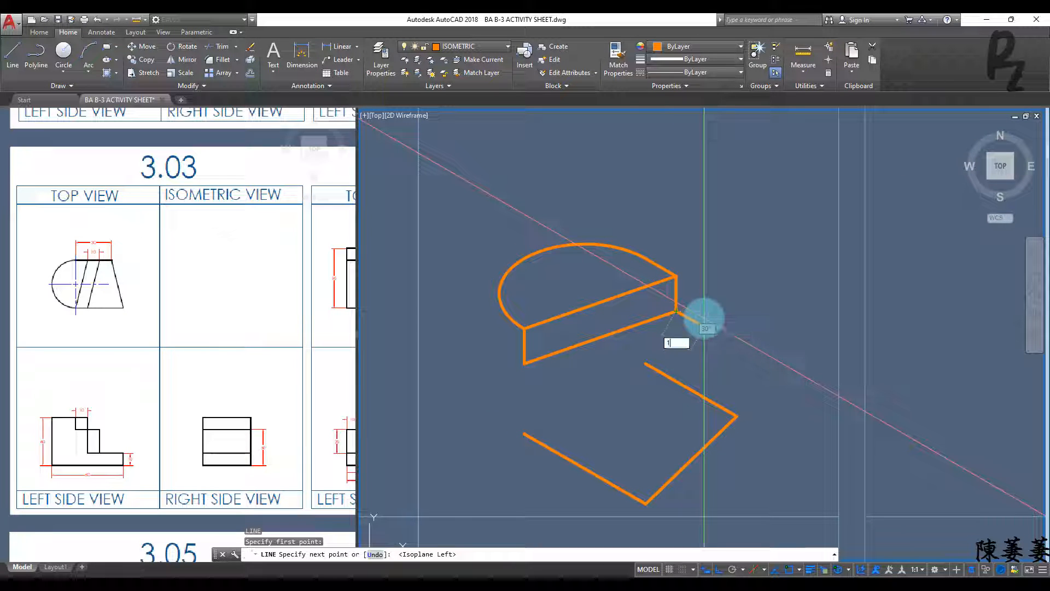
left_click(706, 326)
key("Return")
Step: Draw a matching 10-unit line from the near vertical edge's lower end and join it to the far 10-unit line's end
key("Return")
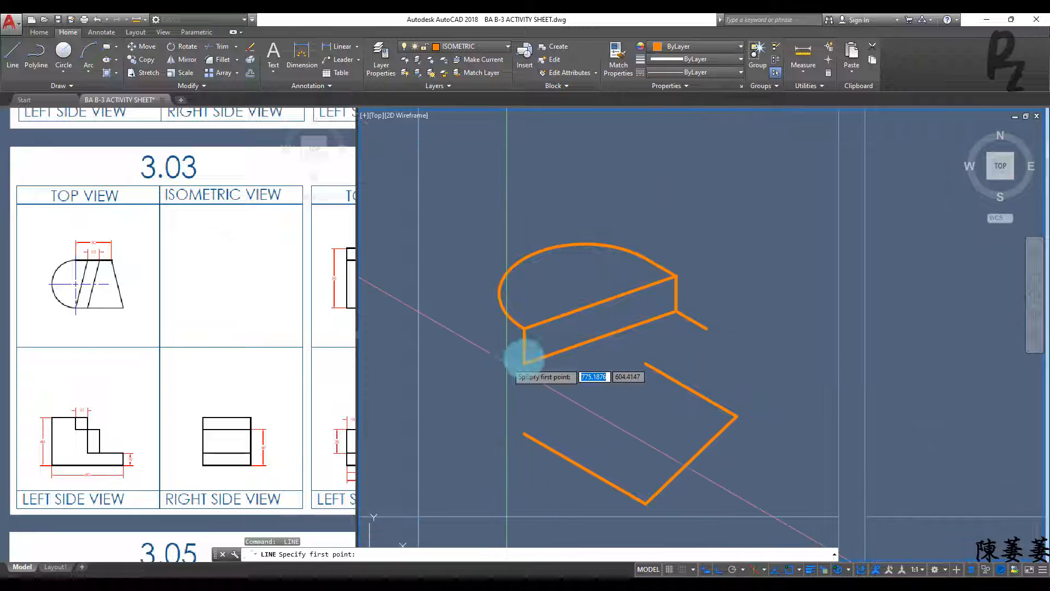
left_click(525, 328)
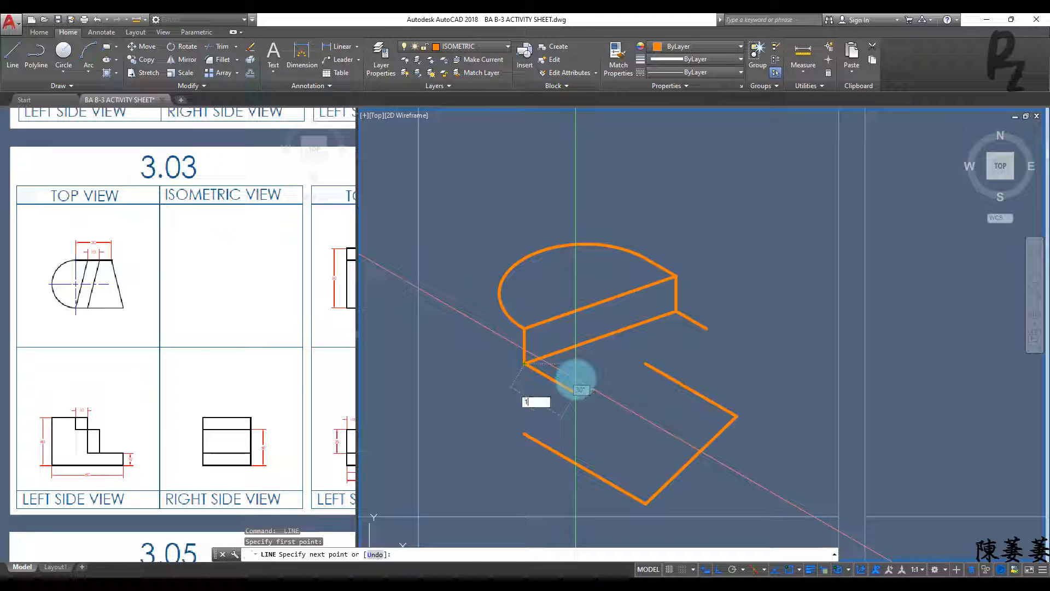
type("10")
key("Return")
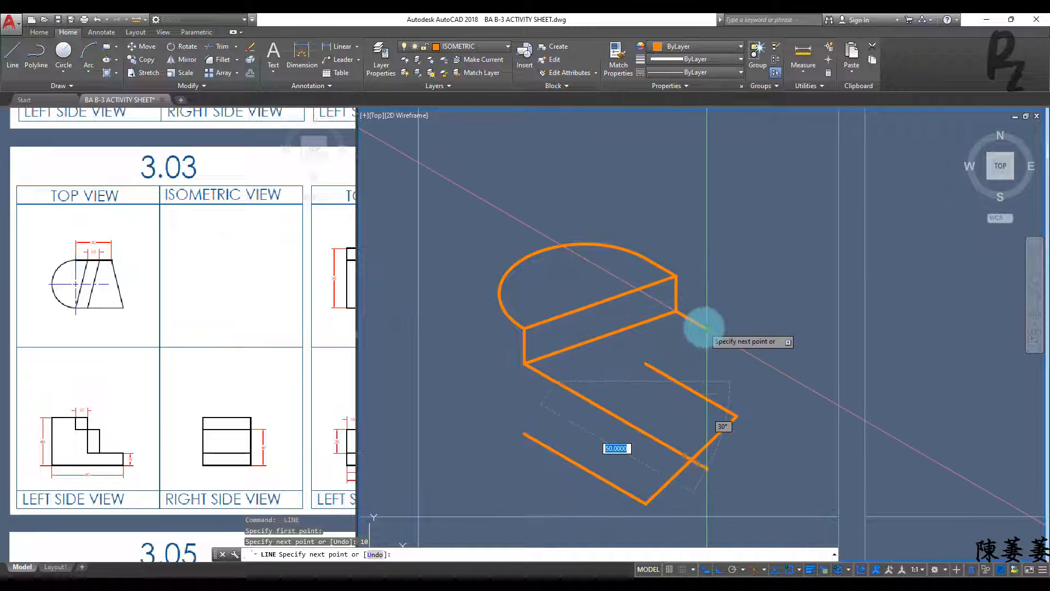
left_click(706, 329)
key("Escape")
key("Escape")
key("Escape")
Step: Copy the 10-unit far vertical edge down to the outer ends of both 10-unit lines
middle_click_drag(694, 343, 664, 310)
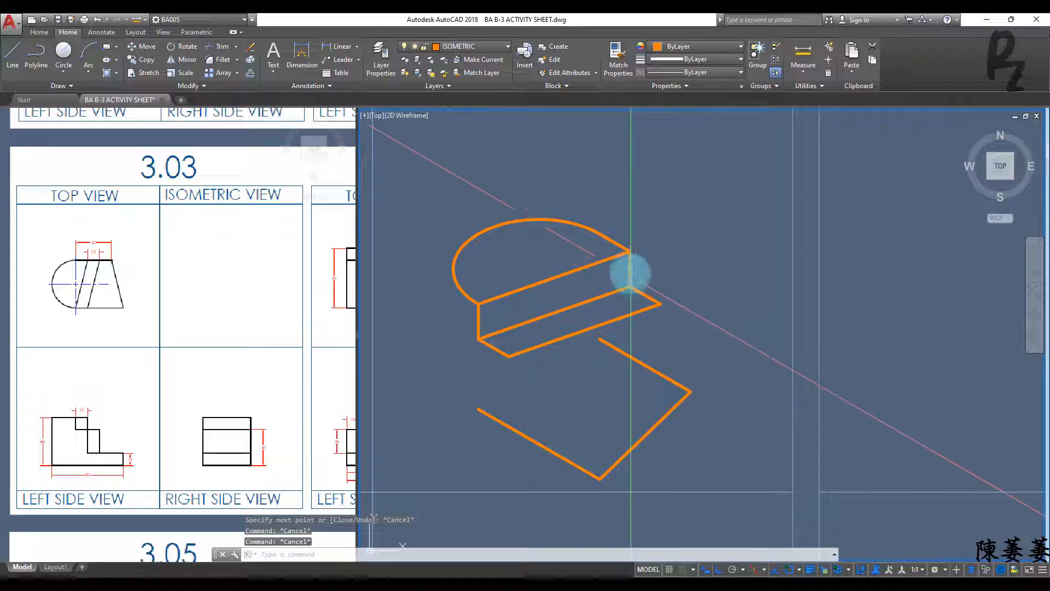
left_click(630, 268)
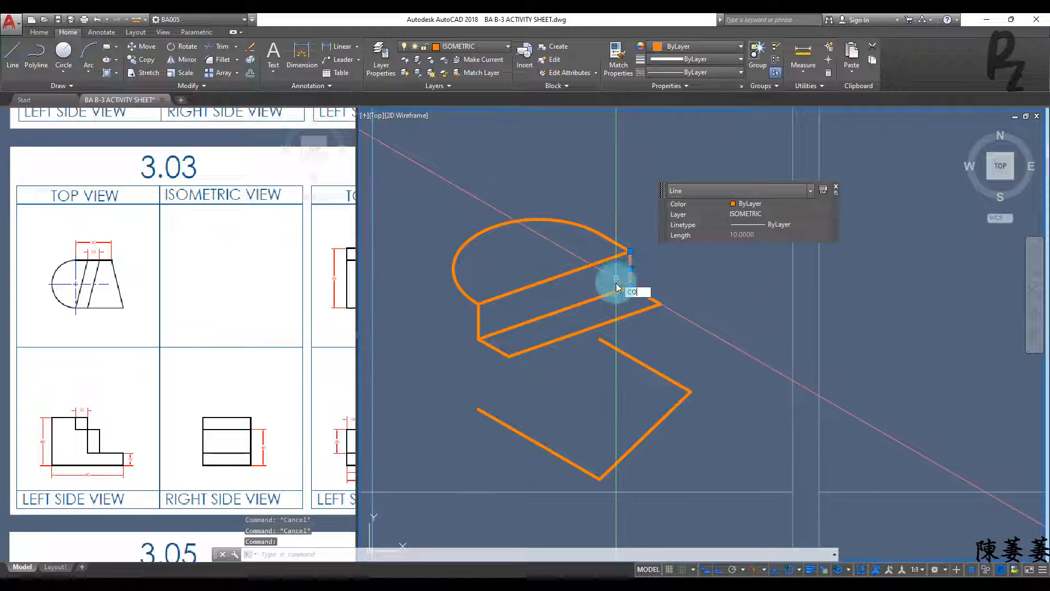
key("Return")
left_click(635, 248)
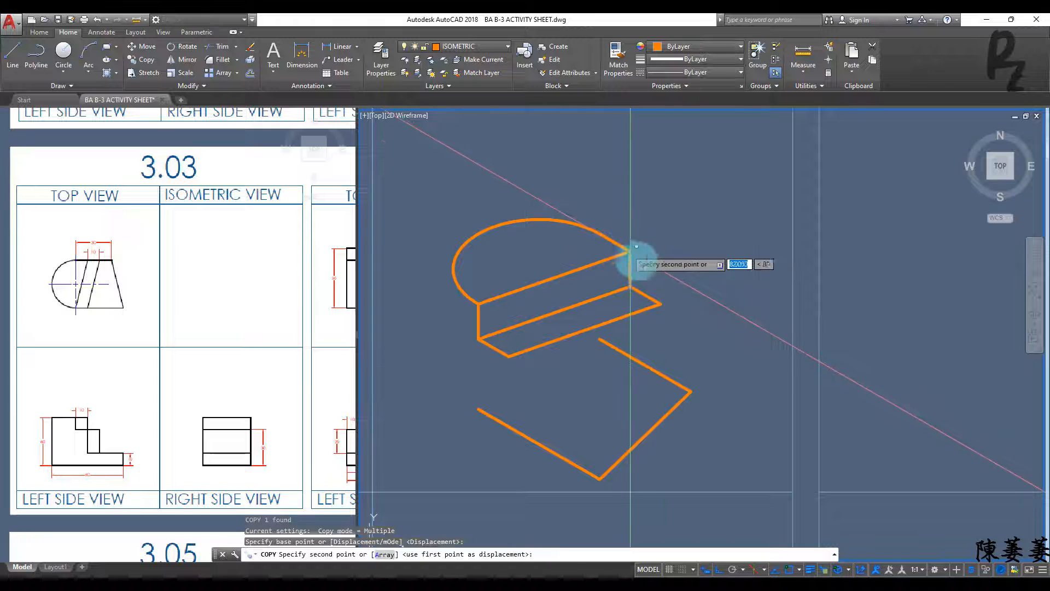
left_click(665, 299)
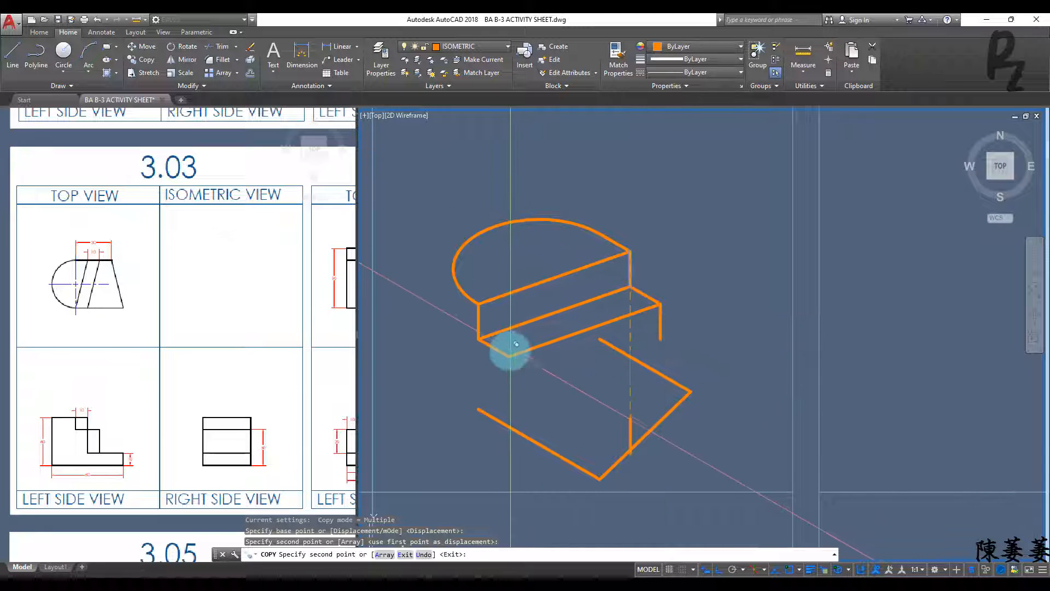
left_click(509, 355)
key("Escape")
key("Escape")
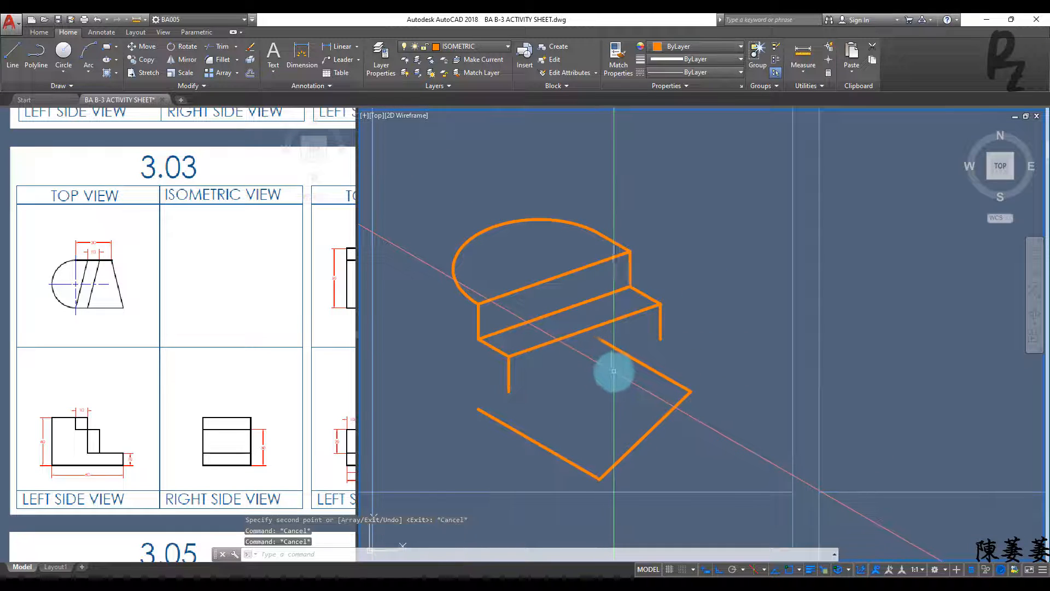
Step: Extend both copied vertical edges down to the lower outline lines
type("Ex")
key("Return")
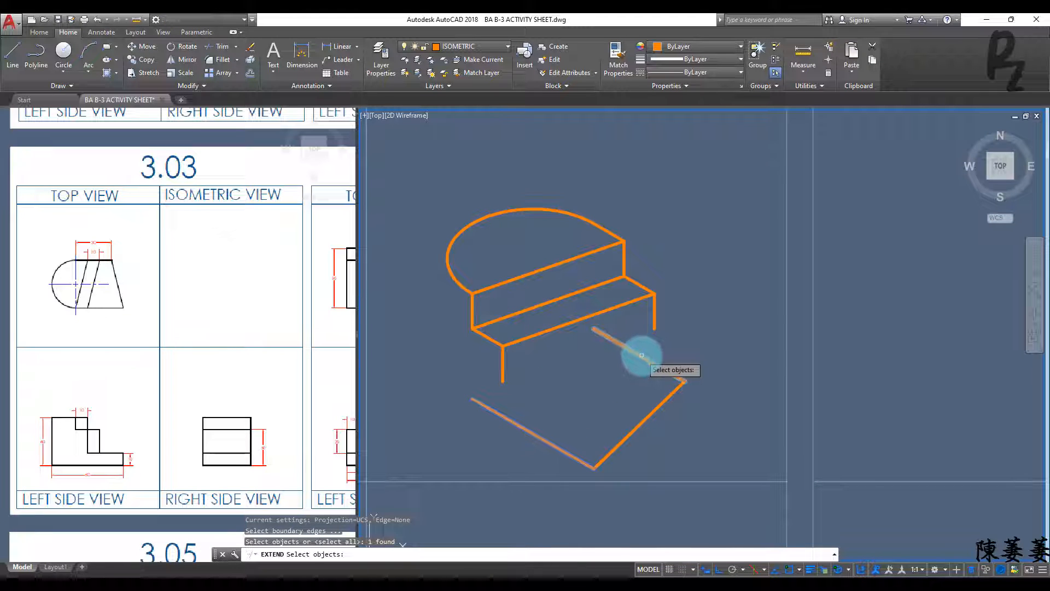
key("Return")
left_click(655, 310)
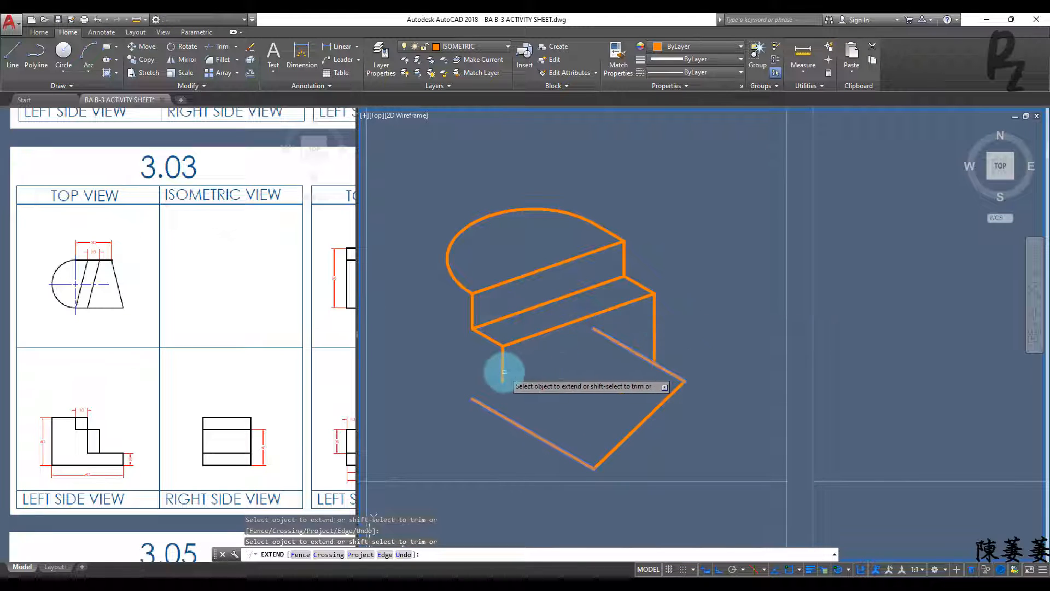
key("Escape")
key("Escape")
key("Escape")
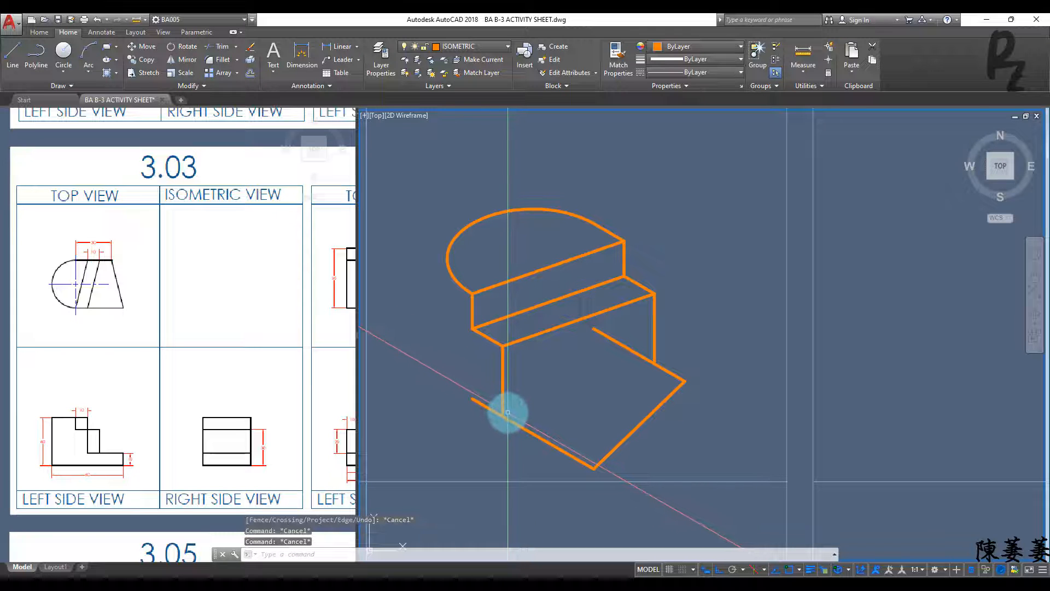
Step: Copy the top face's rounded arc straight down 30 units onto the end of the near lower outline line
middle_click_drag(541, 407, 575, 403)
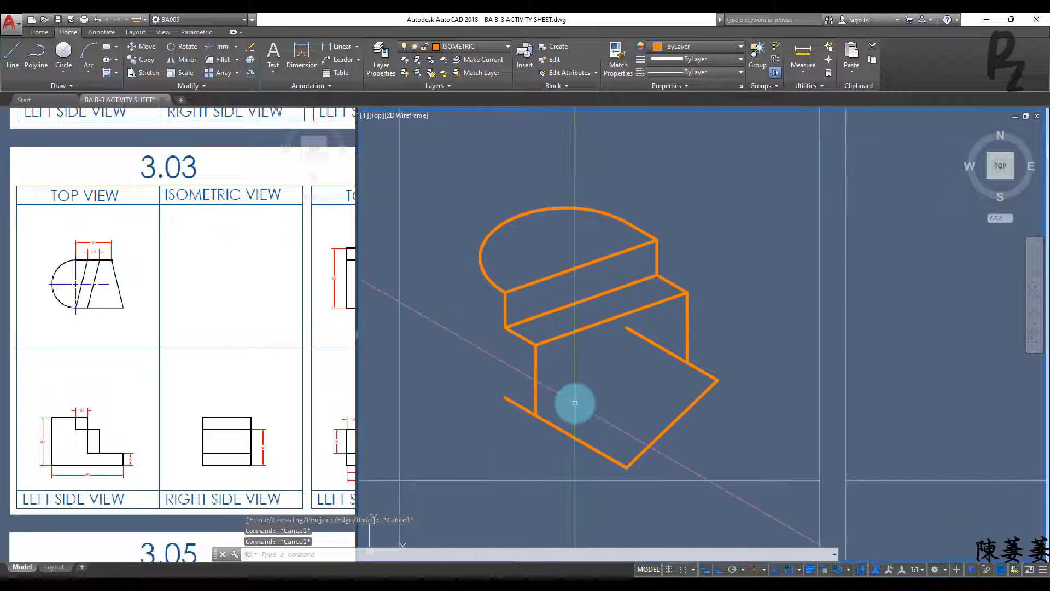
left_click(480, 249)
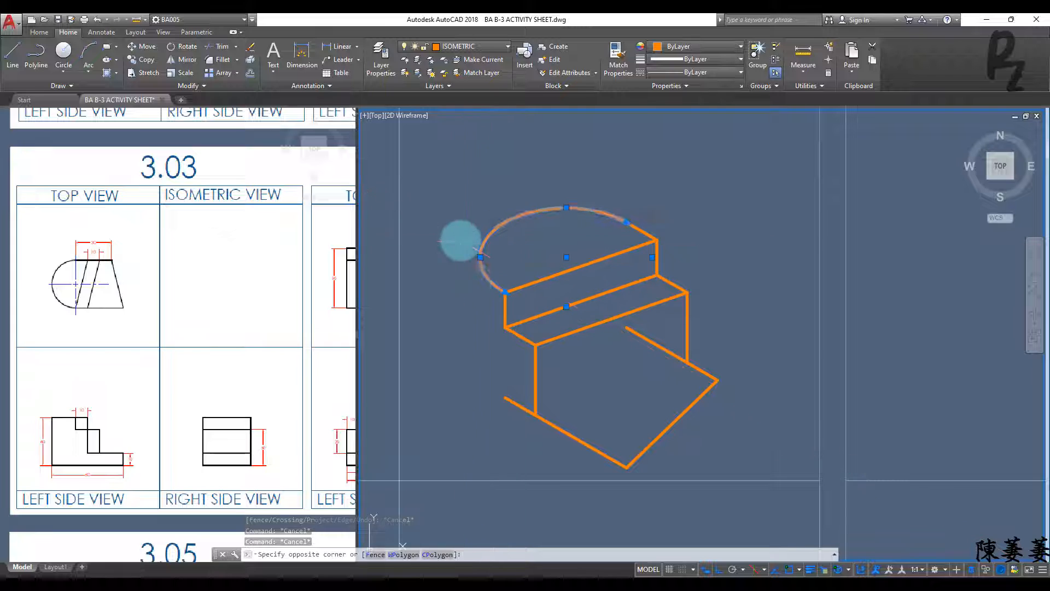
left_click(491, 307)
type("co")
key("Return")
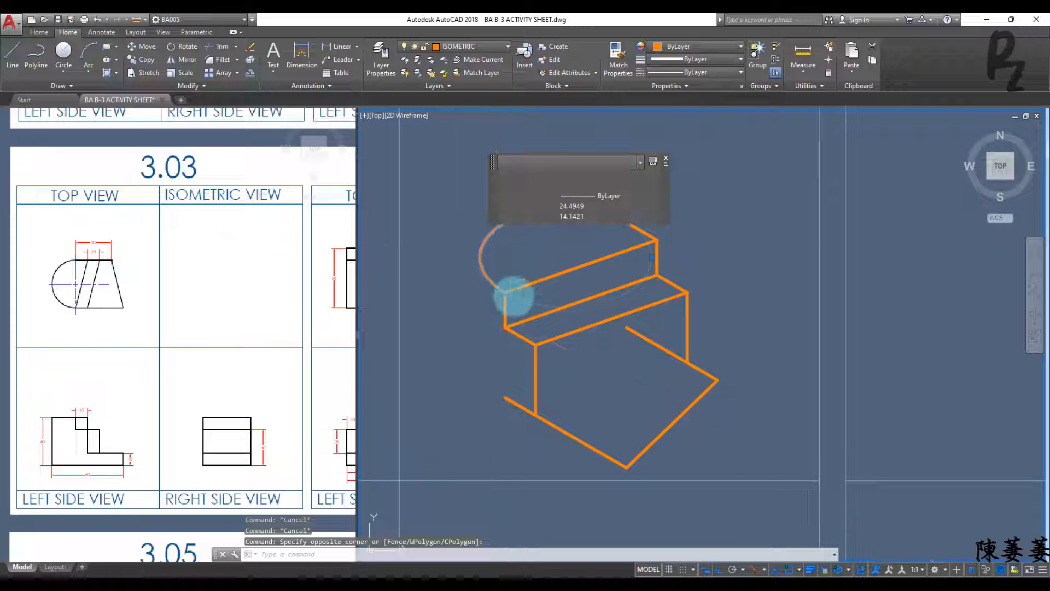
left_click(504, 293)
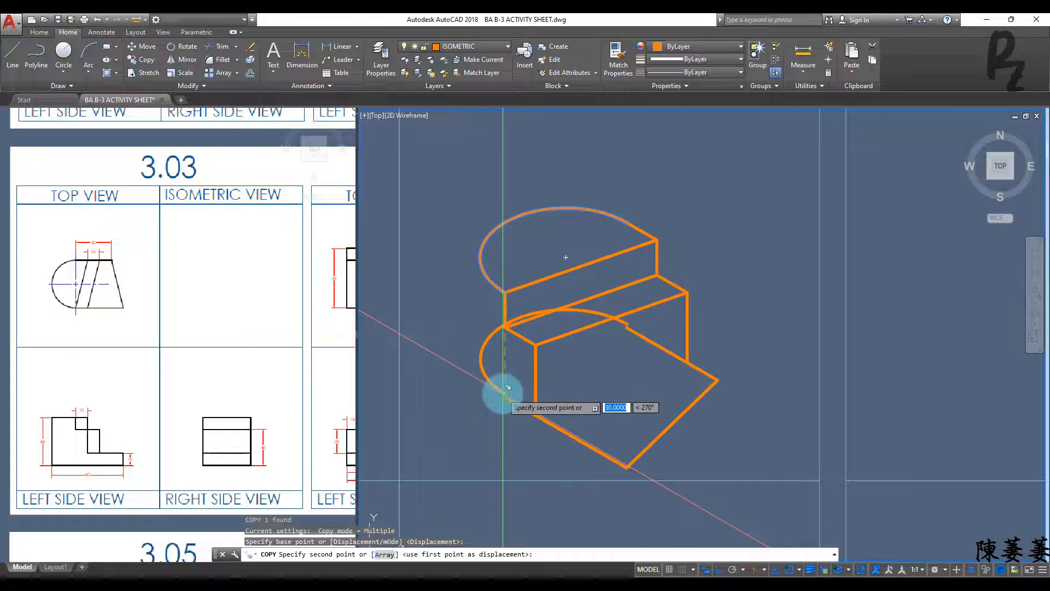
left_click(507, 388)
key("Escape")
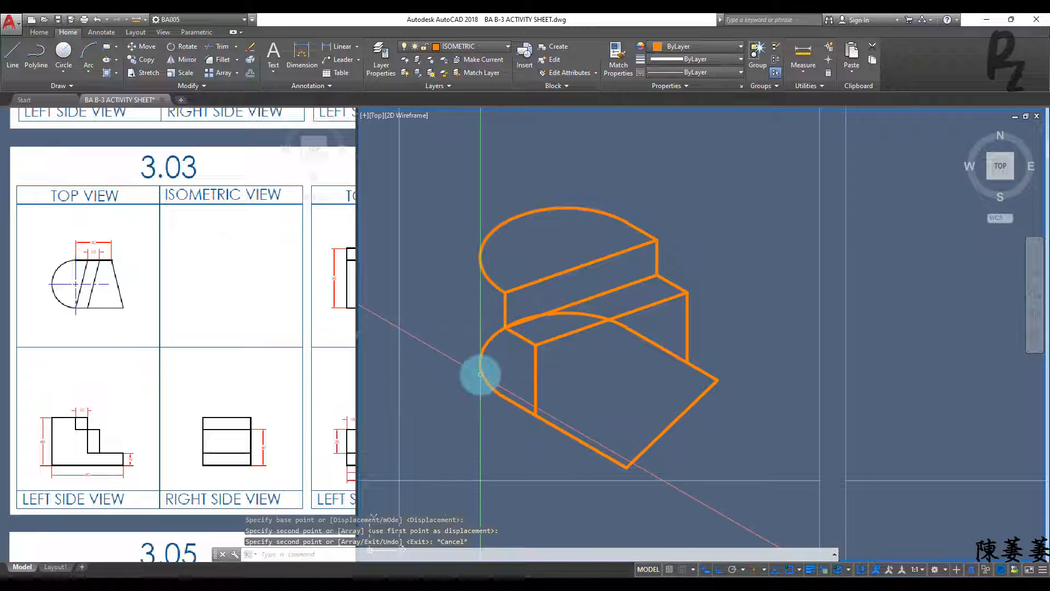
Step: Draw a vertical line joining the outermost points of the upper and lower arcs
type("l")
key("Return")
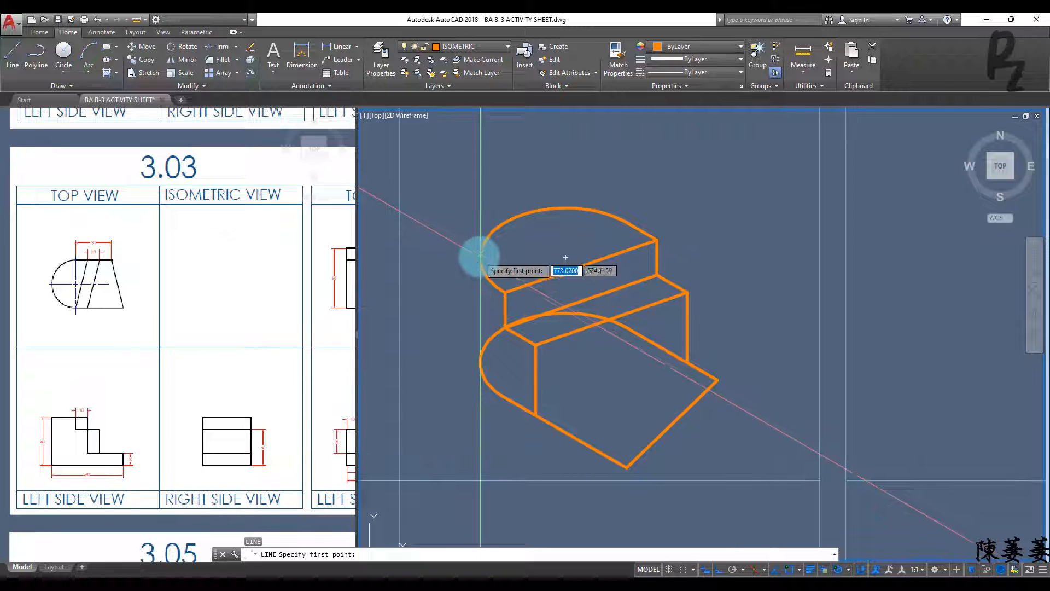
left_click(479, 255)
key("Escape")
key("Escape")
key("Escape")
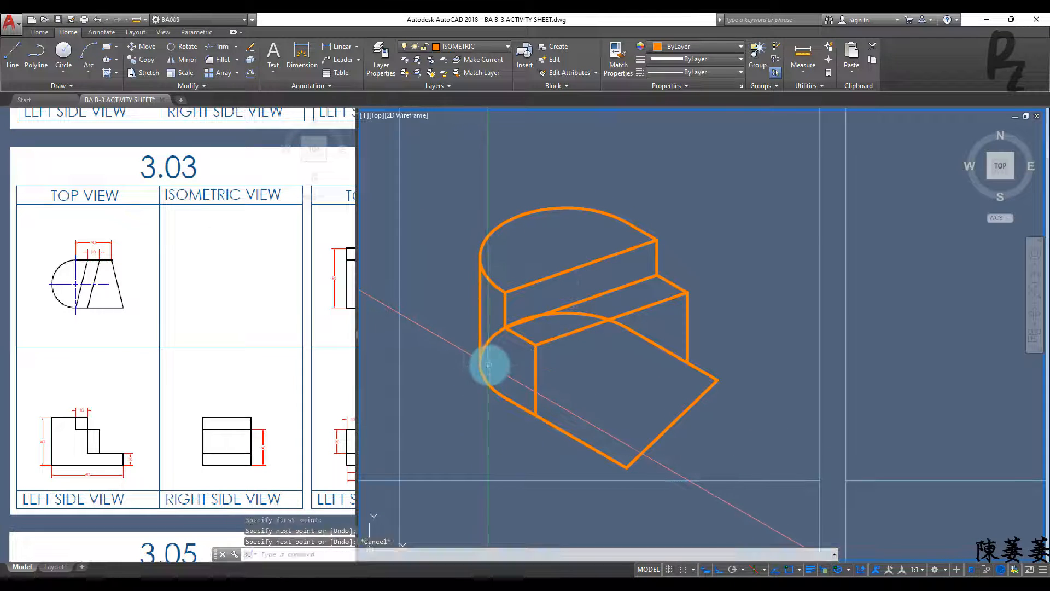
Step: Trim away the hidden part of the lower arc, using the new vertical line as the cutting edge
key("Return")
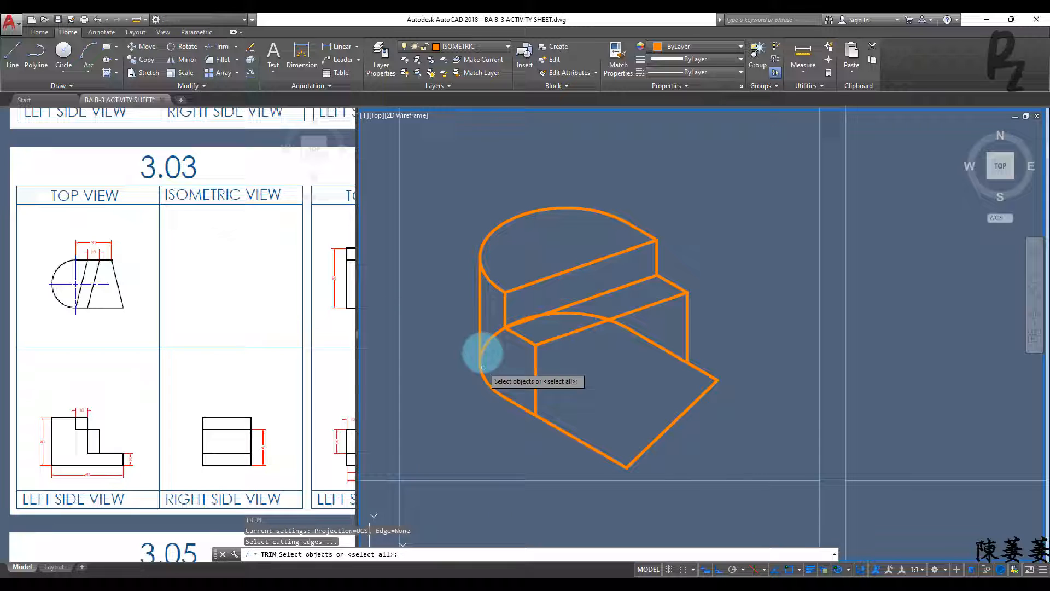
left_click(479, 338)
key("Return")
left_click(497, 353)
left_click(487, 331)
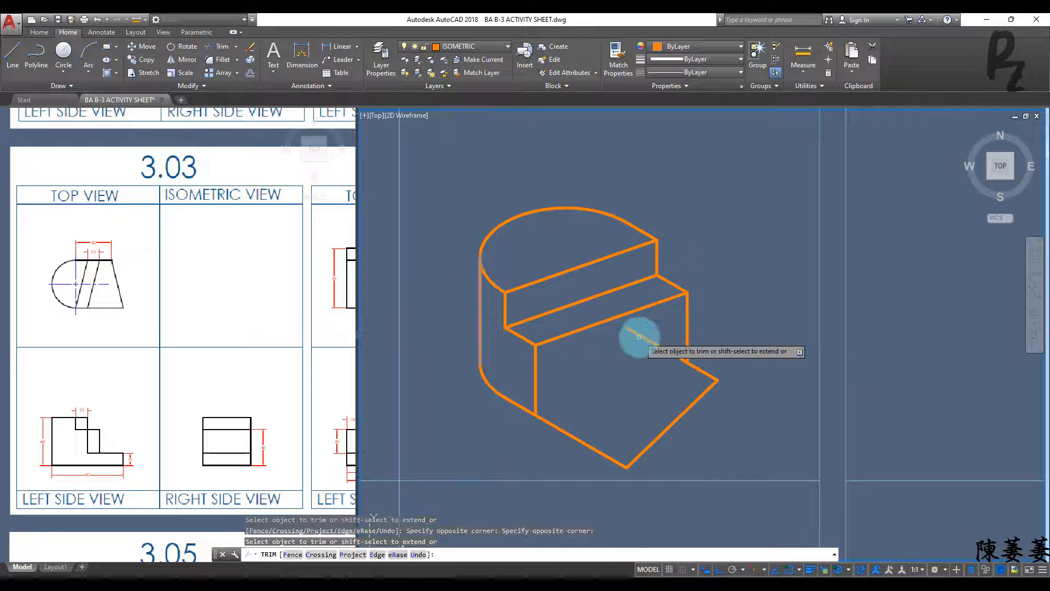
key("Escape")
key("Escape")
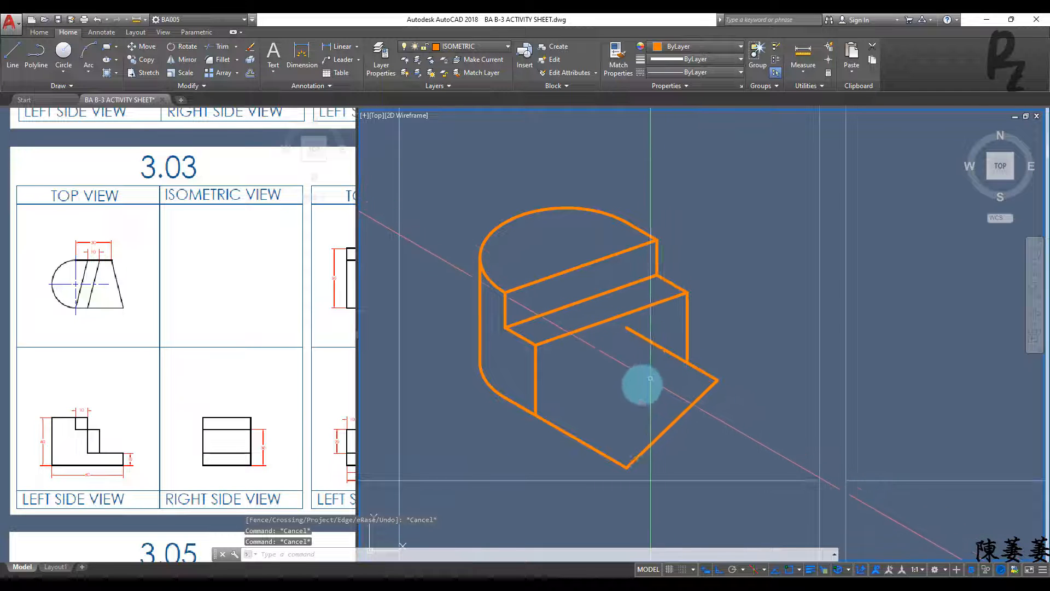
Step: Draw a slanted line joining the lower ends of the two extended vertical edges
type("l")
key("Return")
left_click(535, 413)
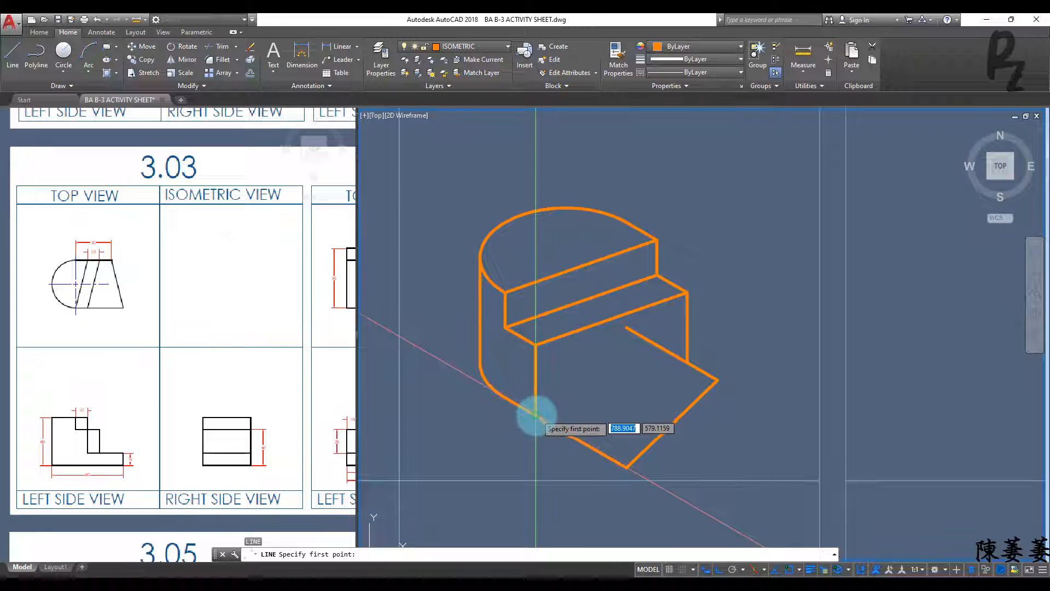
left_click(687, 356)
key("Escape")
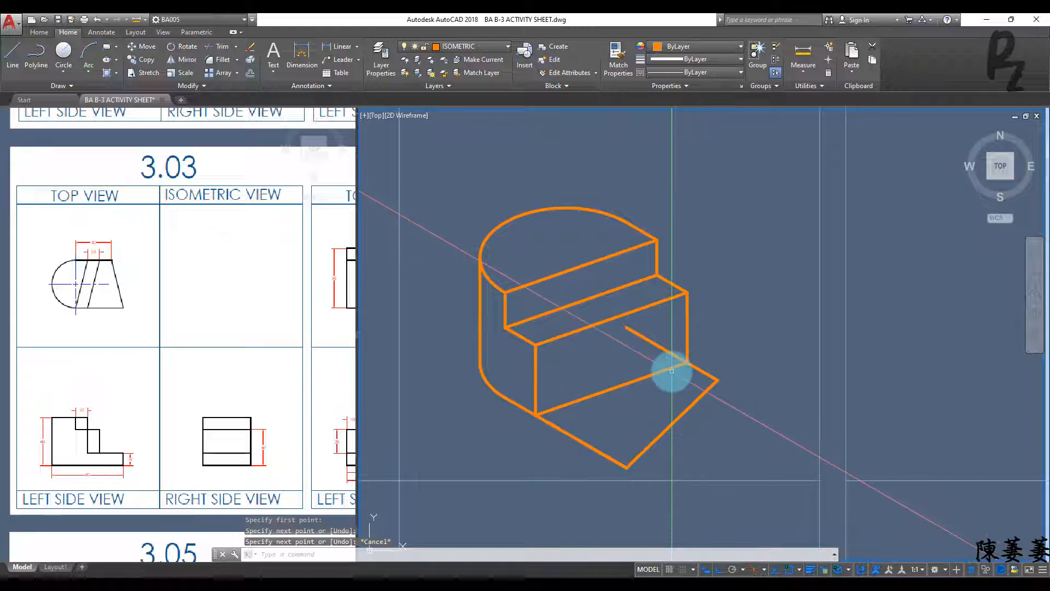
Step: Trim the hidden part of the far lower outline line back to the new slanted edge
key("Return")
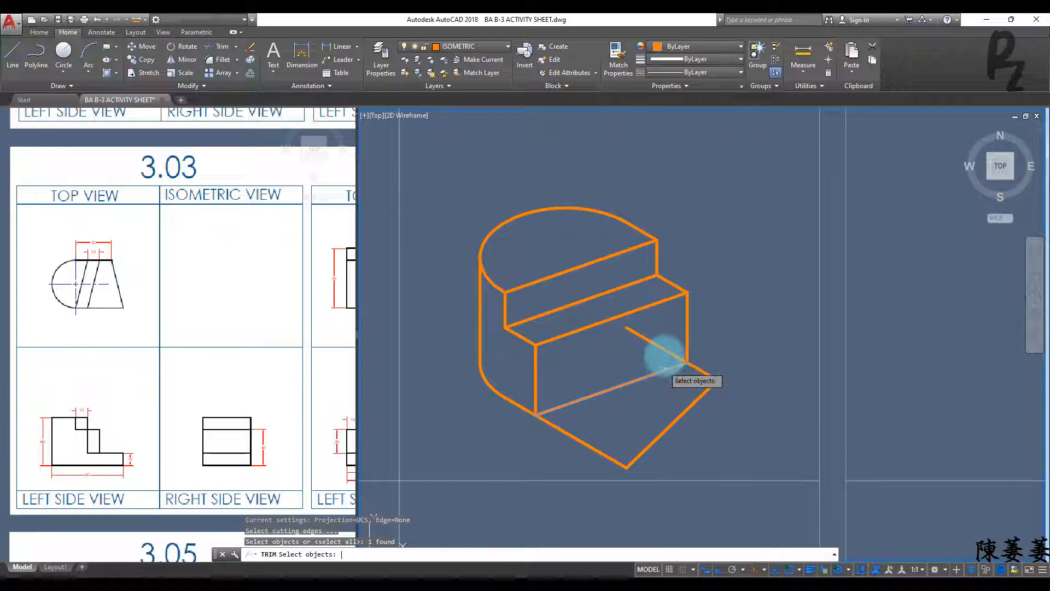
key("Return")
left_click(664, 359)
left_click(657, 335)
key("Escape")
key("Escape")
key("Escape")
Step: Move the whole isometric drawing straight up, away from the lower border of its cell
middle_click_drag(696, 408, 681, 338)
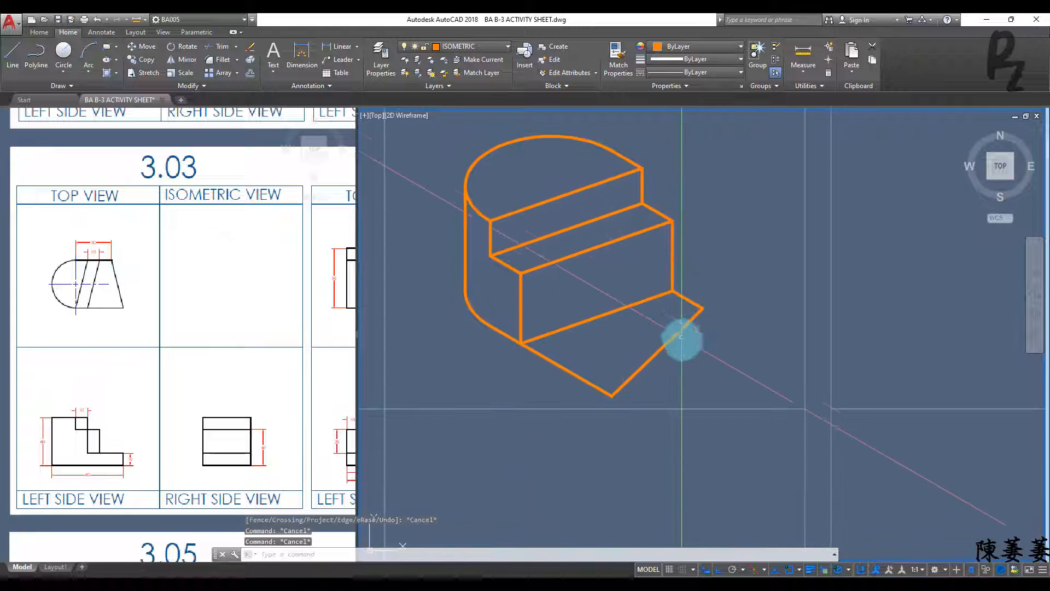
scroll(679, 312, "down", 2)
left_click(527, 183)
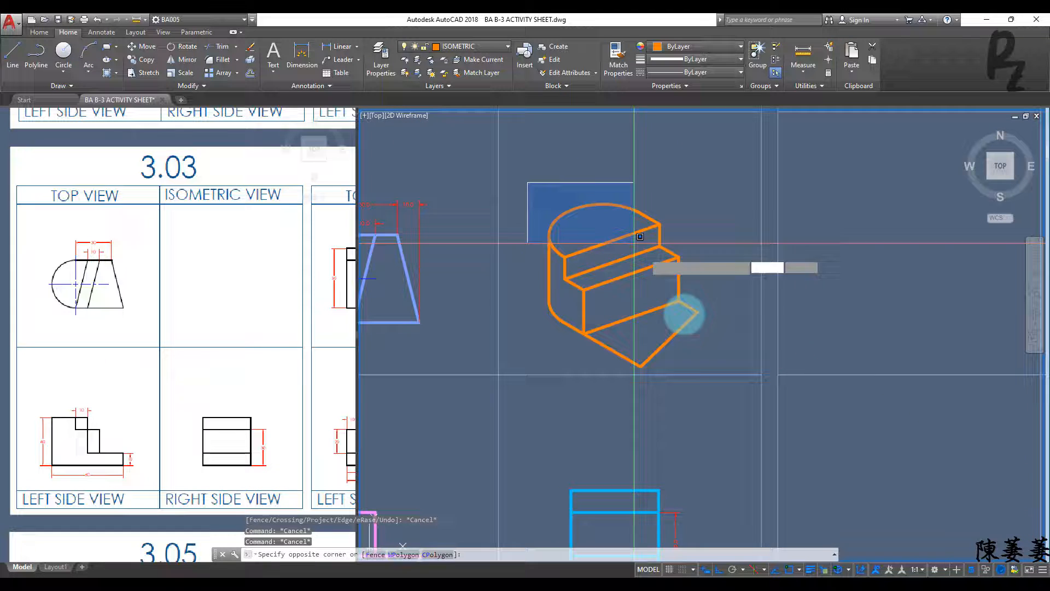
left_click(712, 380)
key("Return")
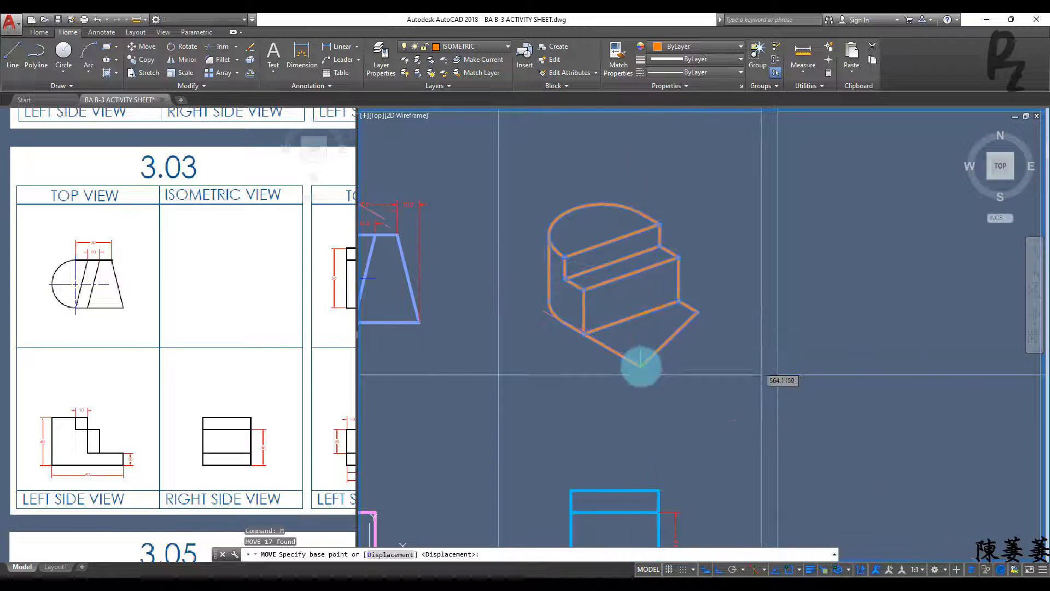
left_click(641, 365)
key("Escape")
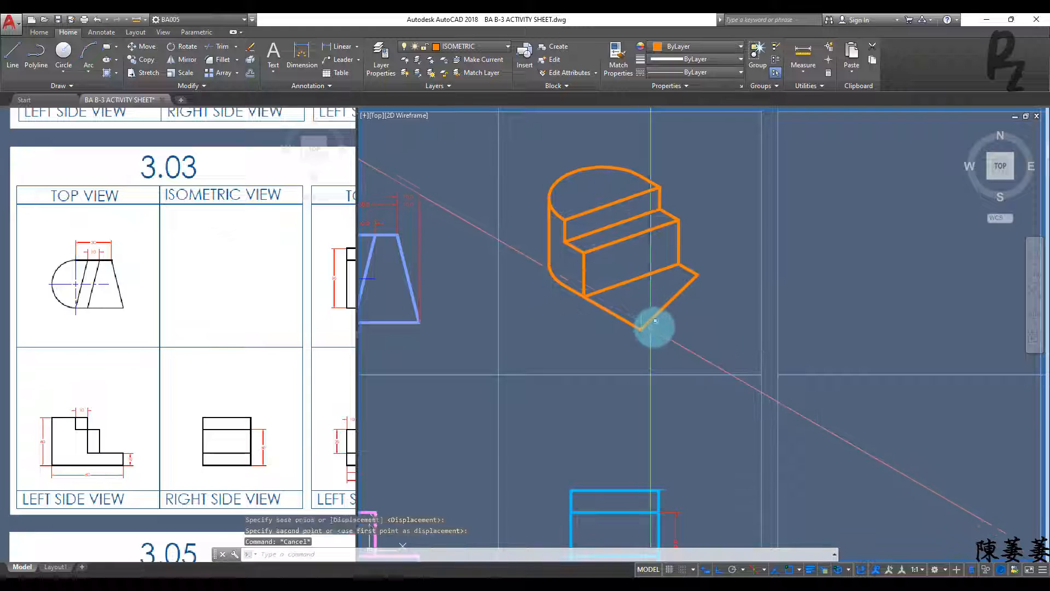
key("Escape")
key("Escape")
Step: Draw a 10-unit vertical line straight down from the outline's lowest front corner
type("l")
key("Return")
left_click(641, 329)
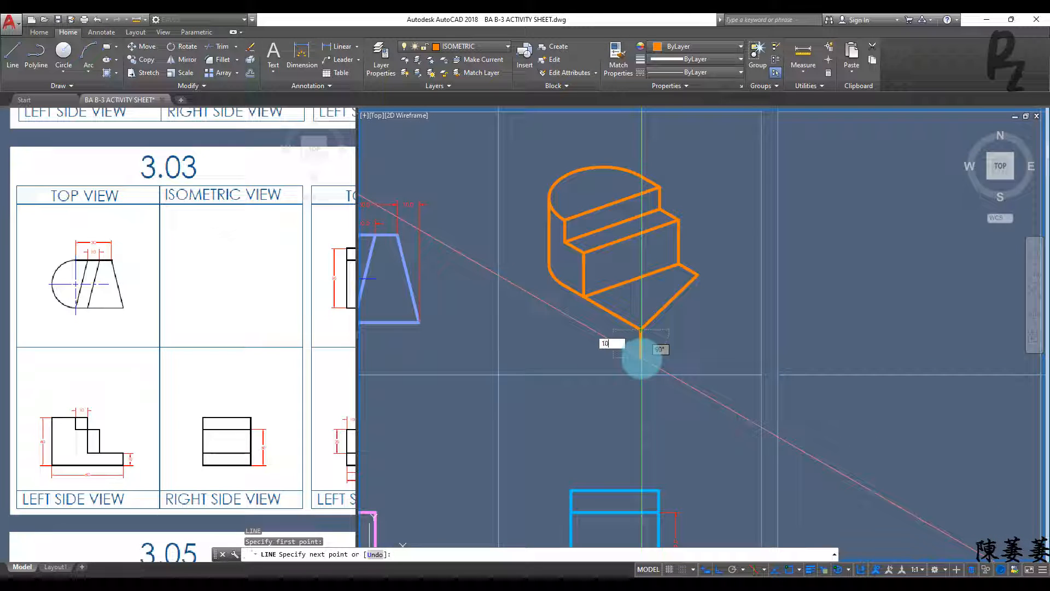
key("Escape")
key("Escape")
Step: Copy the lower arc and the two front outline edges down to the lower end of the 10-unit vertical line
left_click(666, 329)
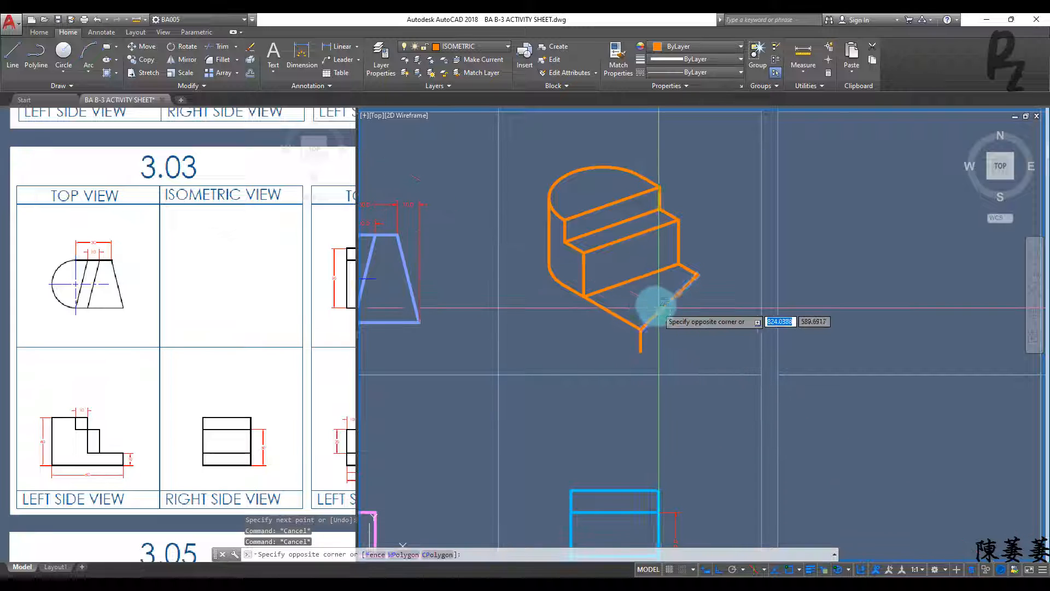
left_click(655, 307)
left_click(623, 326)
left_click(544, 280)
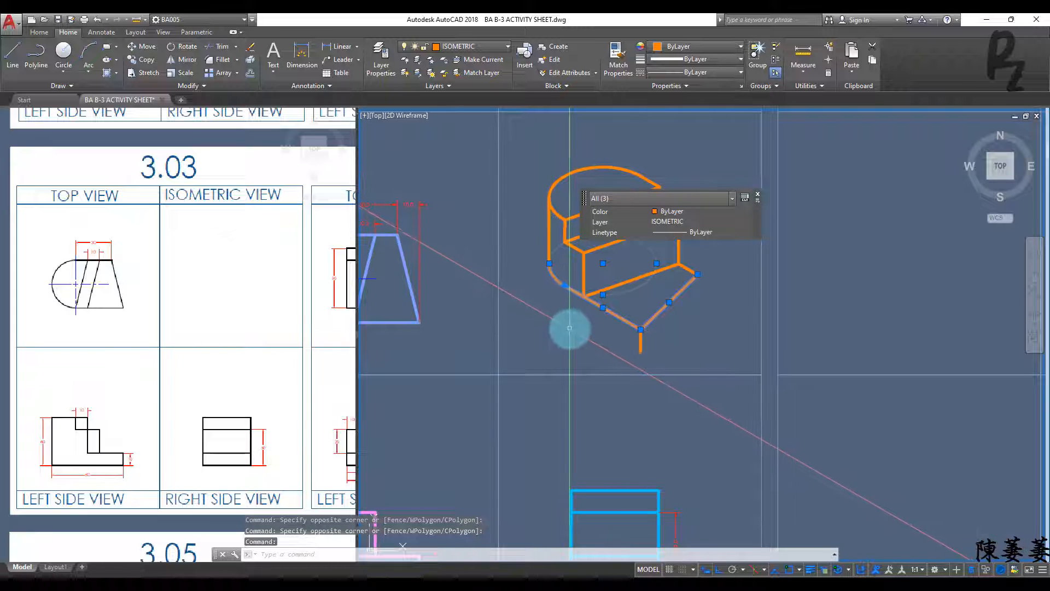
type("co")
key("Return")
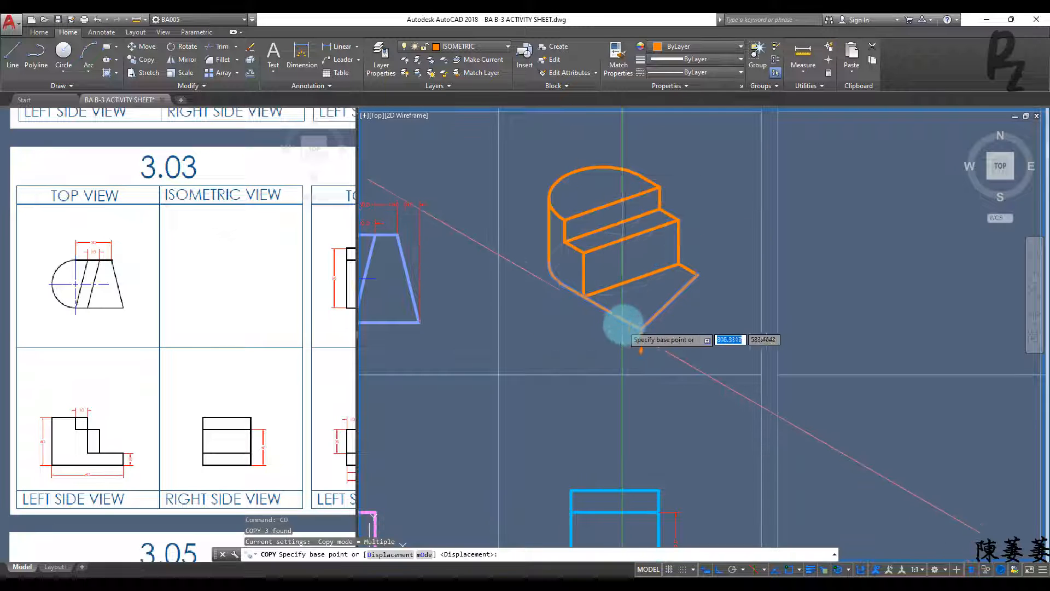
left_click(640, 329)
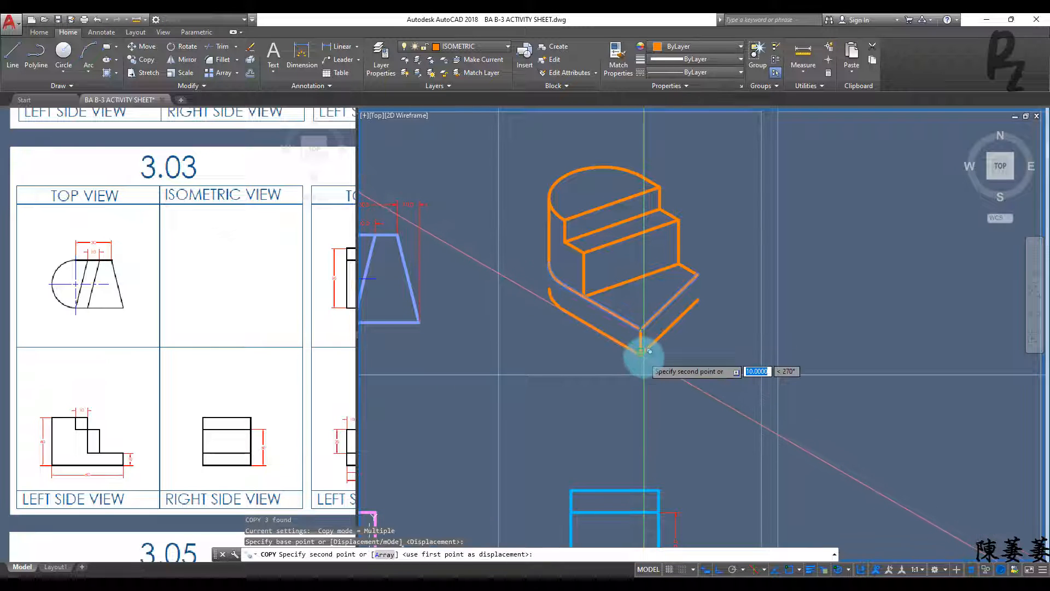
key("Escape")
key("Escape")
key("Escape")
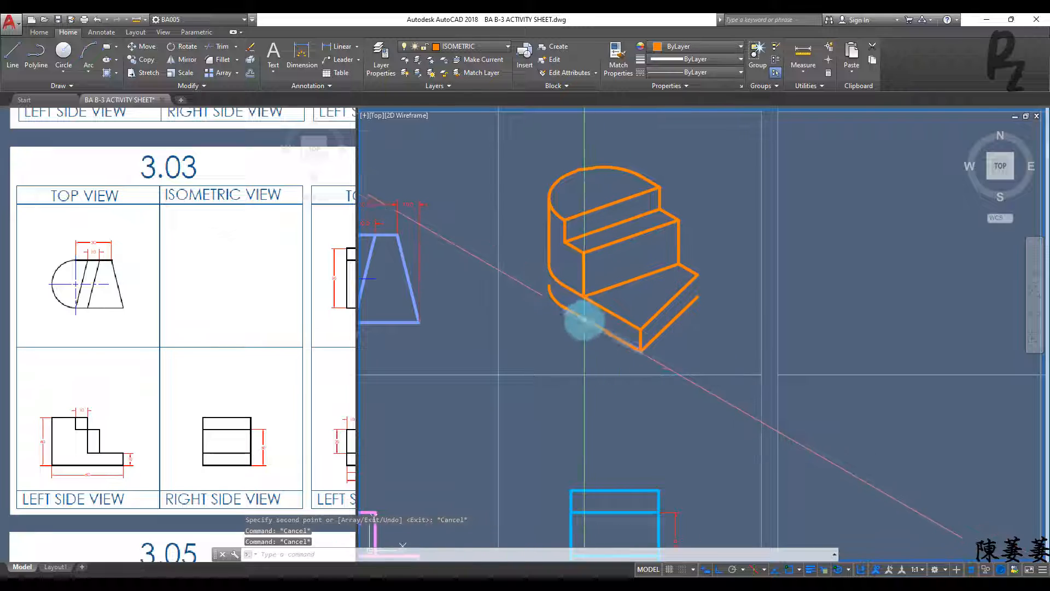
middle_click_drag(569, 280, 576, 320)
left_click(576, 330)
key("Escape")
key("Escape")
key("Escape")
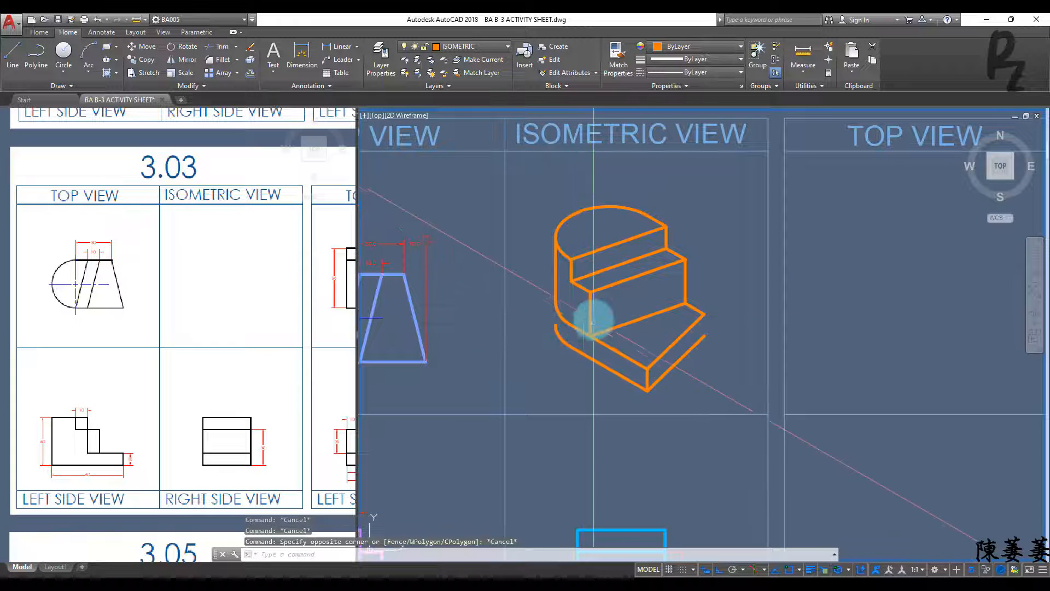
Step: Extend the tall vertical edge of the rounded side down to the copied base arc
type("EX")
key("Return")
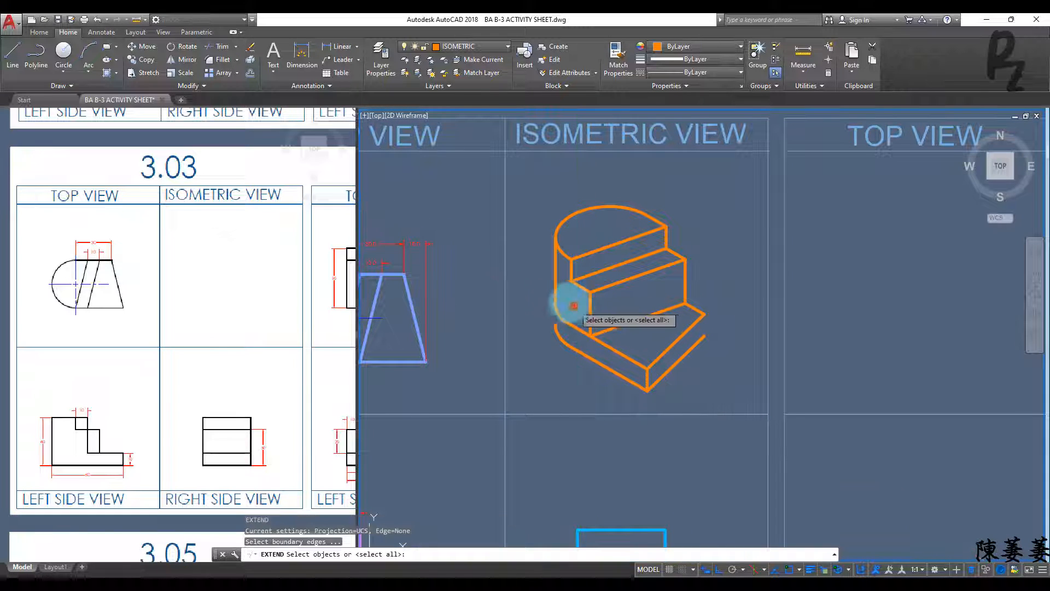
key("Return")
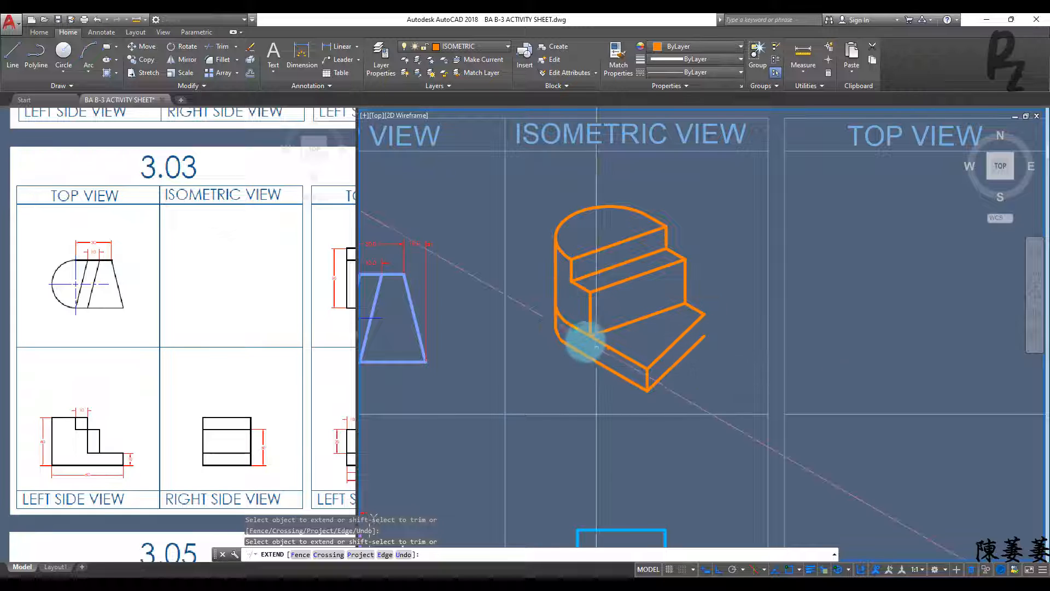
key("Escape")
key("Escape")
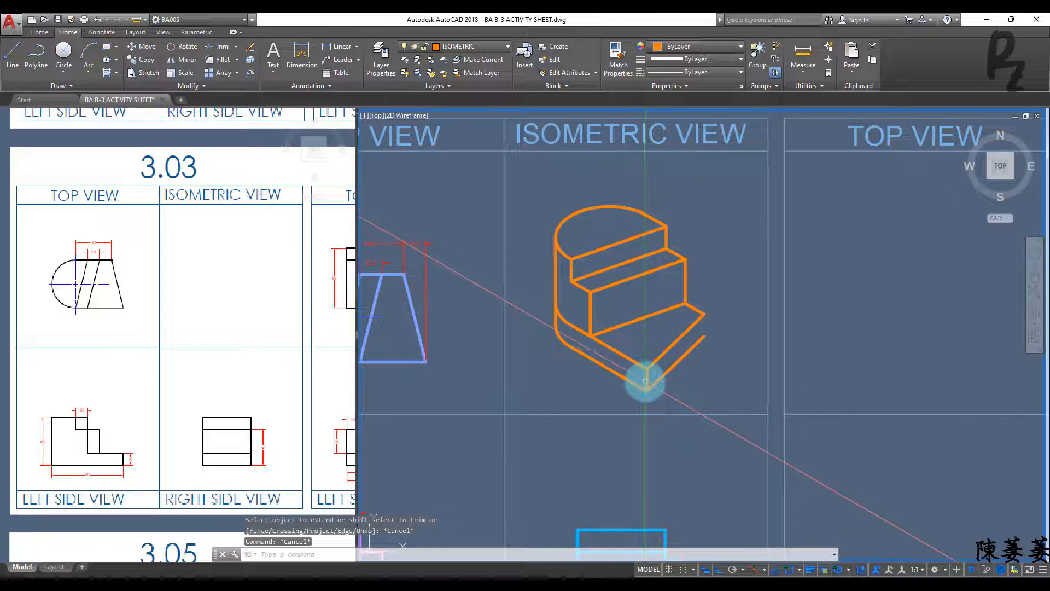
Step: Copy the short vertical edge at the base's lowest front corner to the base's right-hand corner, closing the front face
left_click(647, 380)
type("co")
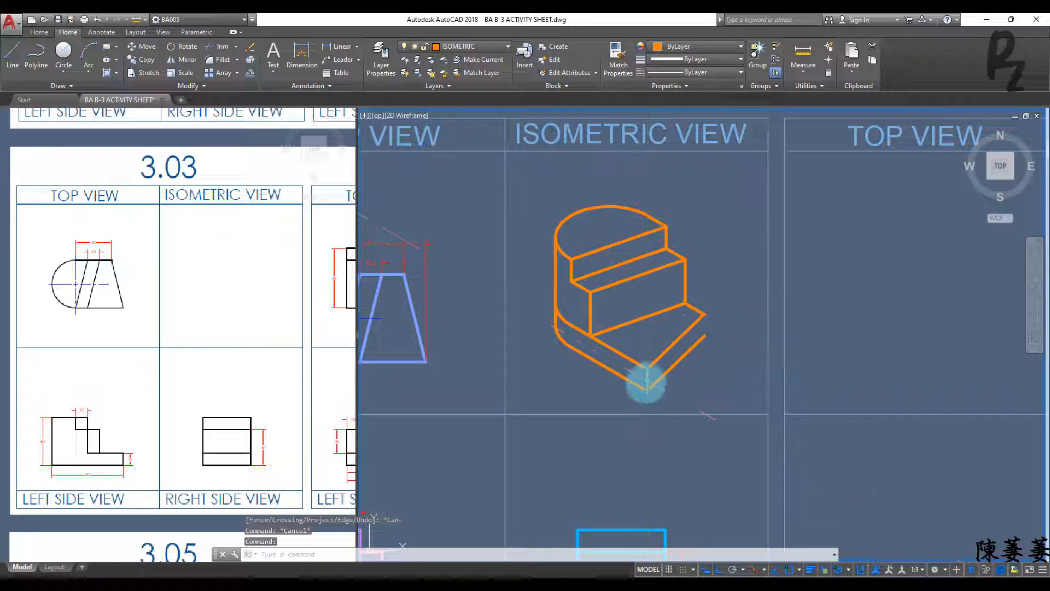
key("Return")
left_click(647, 388)
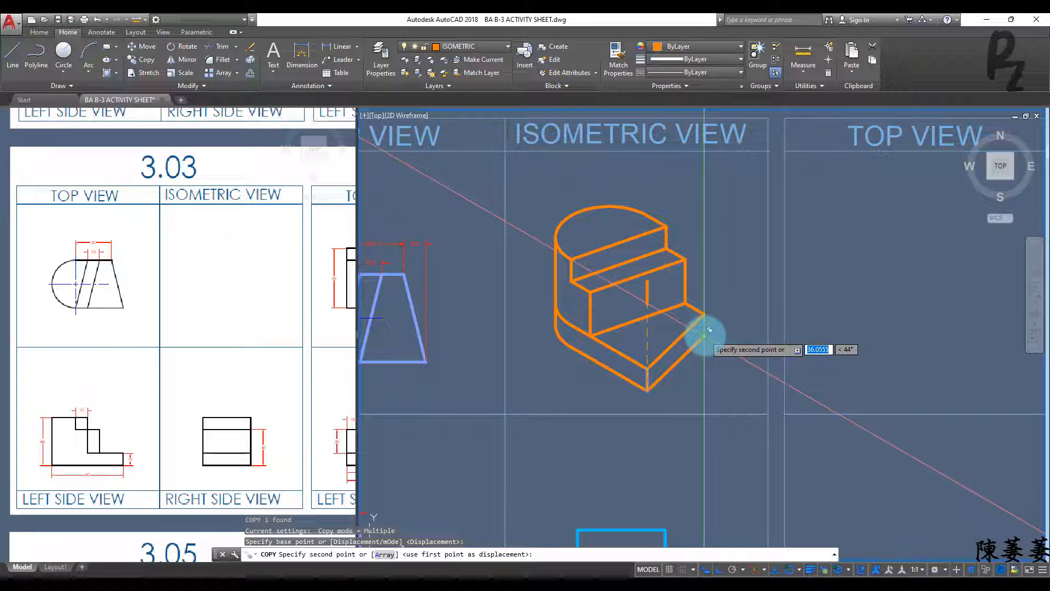
left_click(704, 338)
key("Escape")
key("Escape")
key("Escape")
Step: Trim the upper base outline beyond the lower riser's front vertical edge and erase the leftover arc on the rounded side
type("tr")
key("Return")
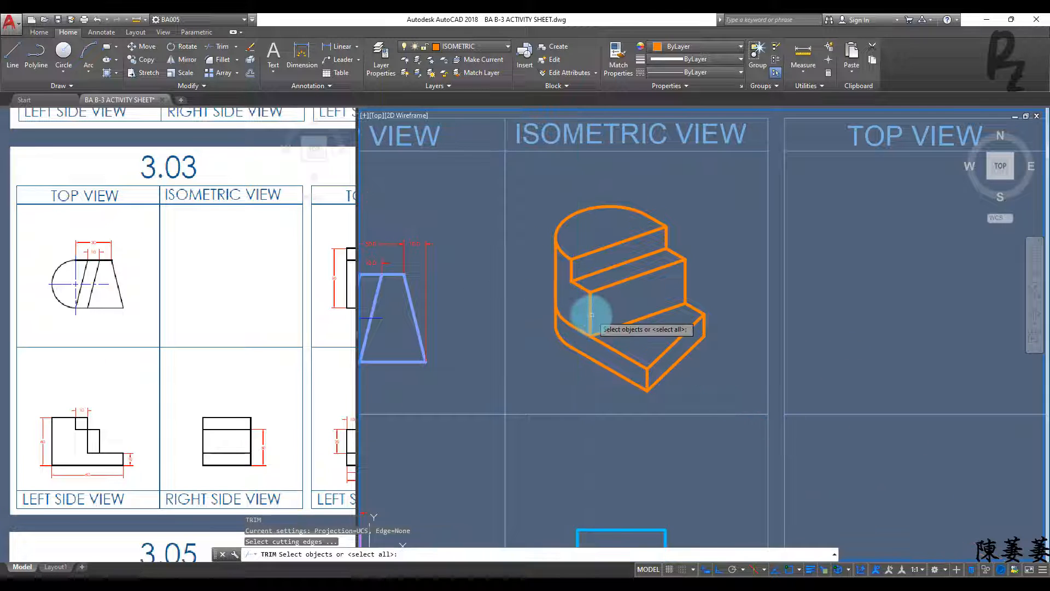
left_click(576, 336)
left_click(573, 317)
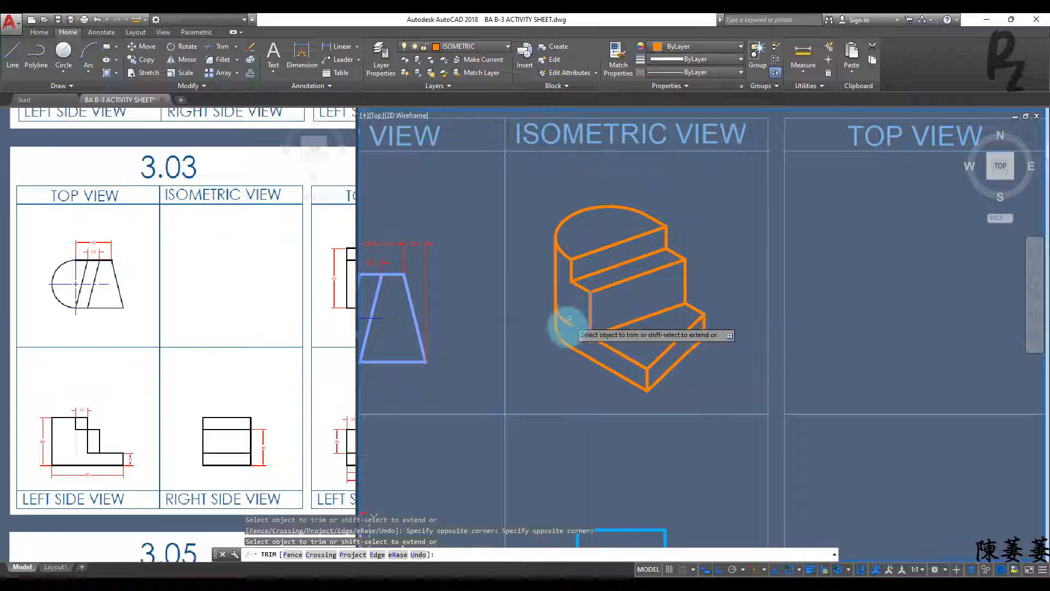
key("Escape")
left_click(569, 327)
left_click(564, 313)
type("e")
key("Return")
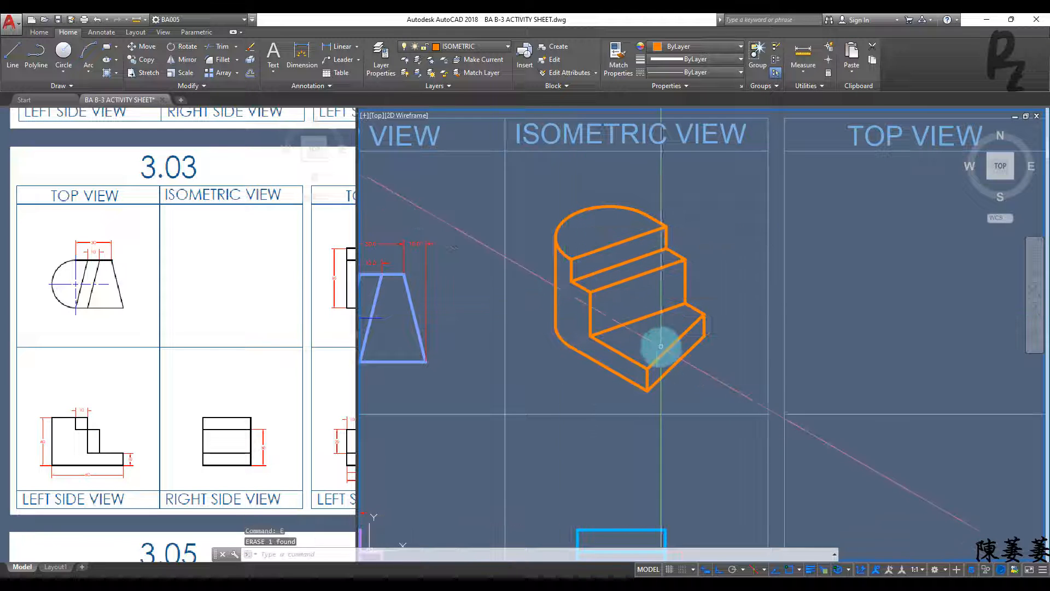
Step: Save the activity sheet drawing and bring all four views of exercise 3.03 into view
middle_click_drag(661, 344, 649, 360)
key("ctrl+s")
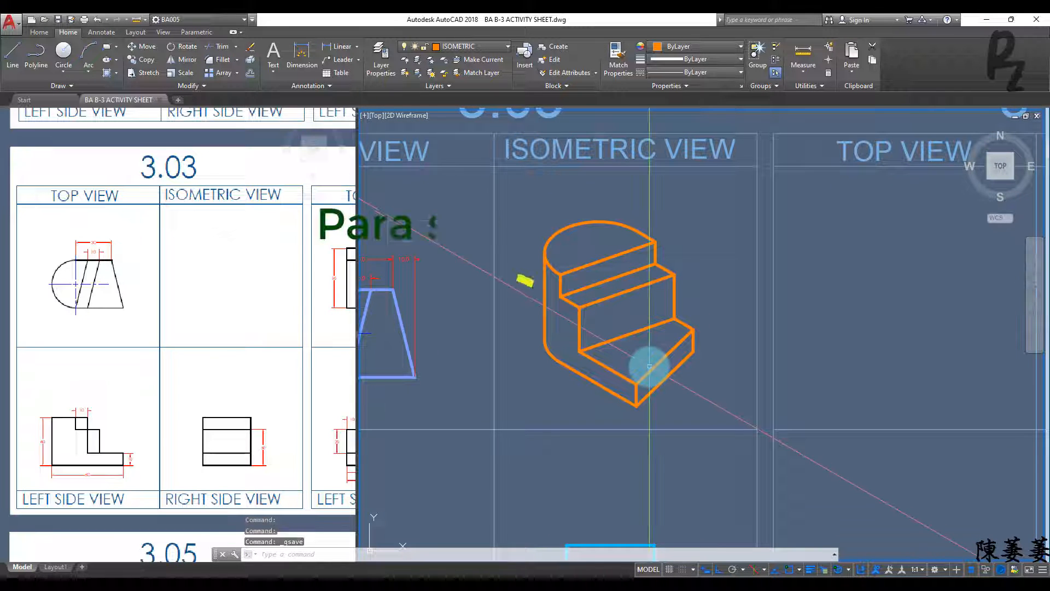
scroll(649, 365, "down", 2)
mouse_move(624, 400)
middle_mouse_down()
mouse_move(628, 337)
mouse_move(677, 368)
mouse_move(682, 350)
middle_mouse_up()
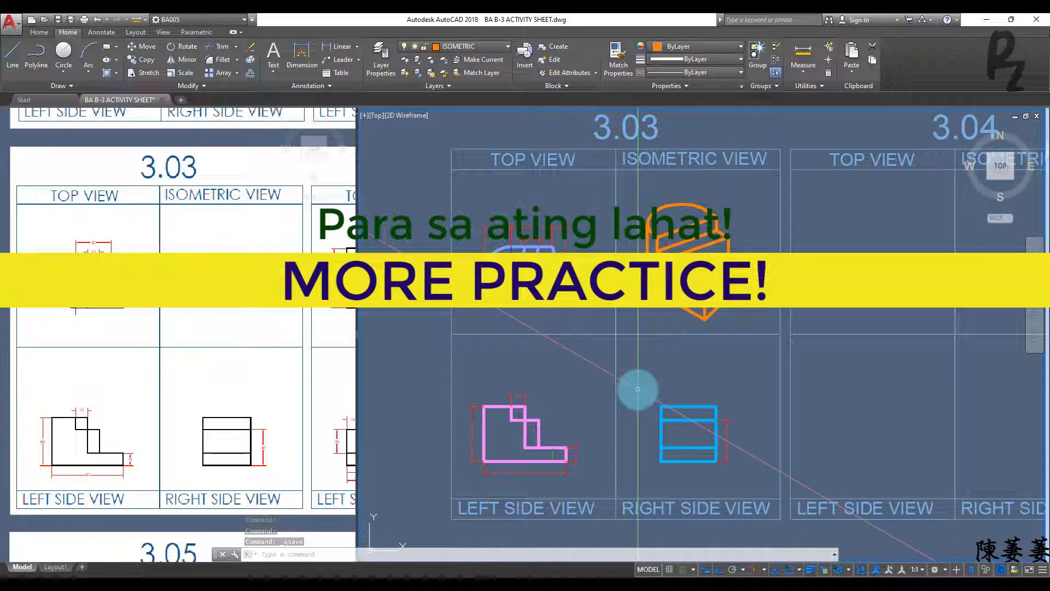